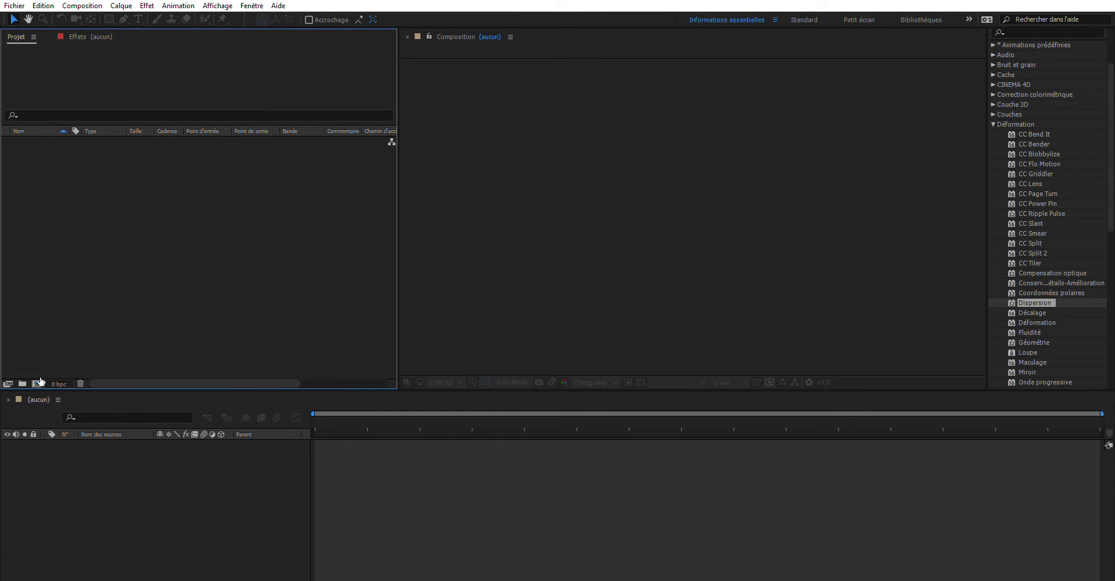
- Create a 1920 x 1080 composition lasting 30 seconds at 24 fps and name it Sortie
click(36, 383)
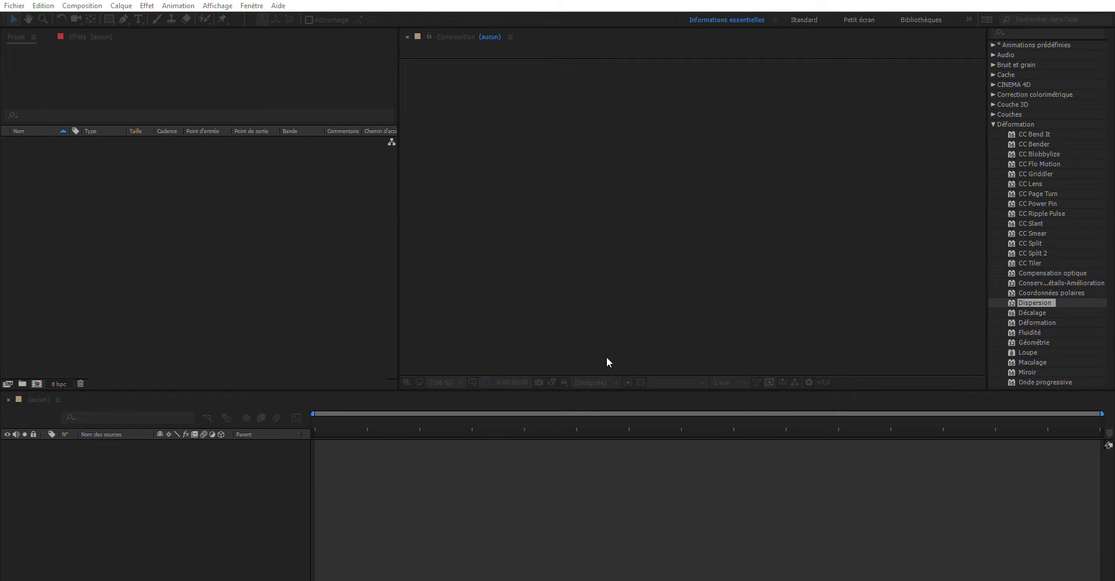
key(Return)
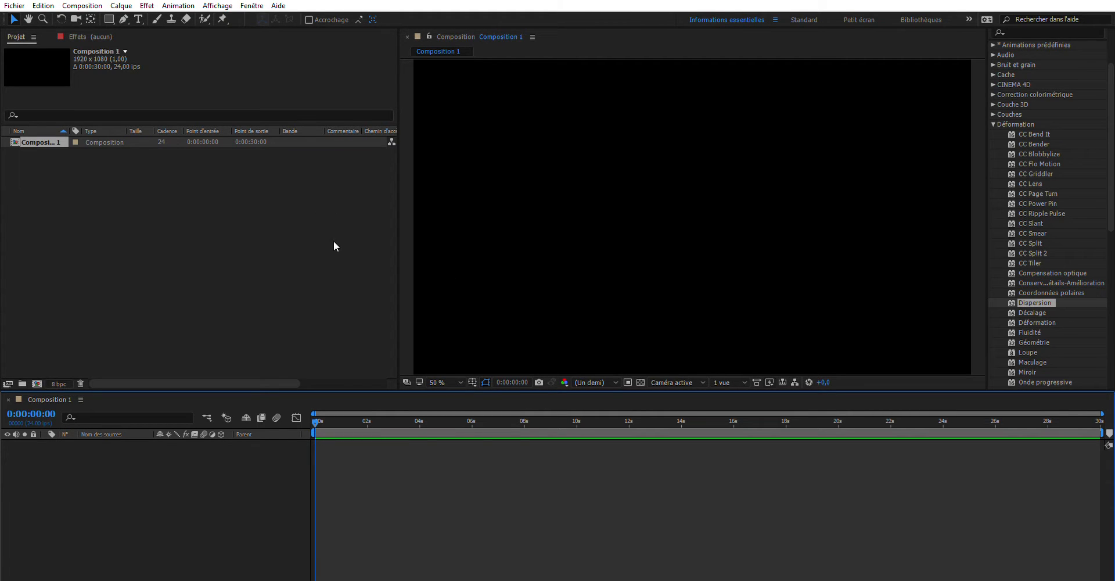
click(43, 131)
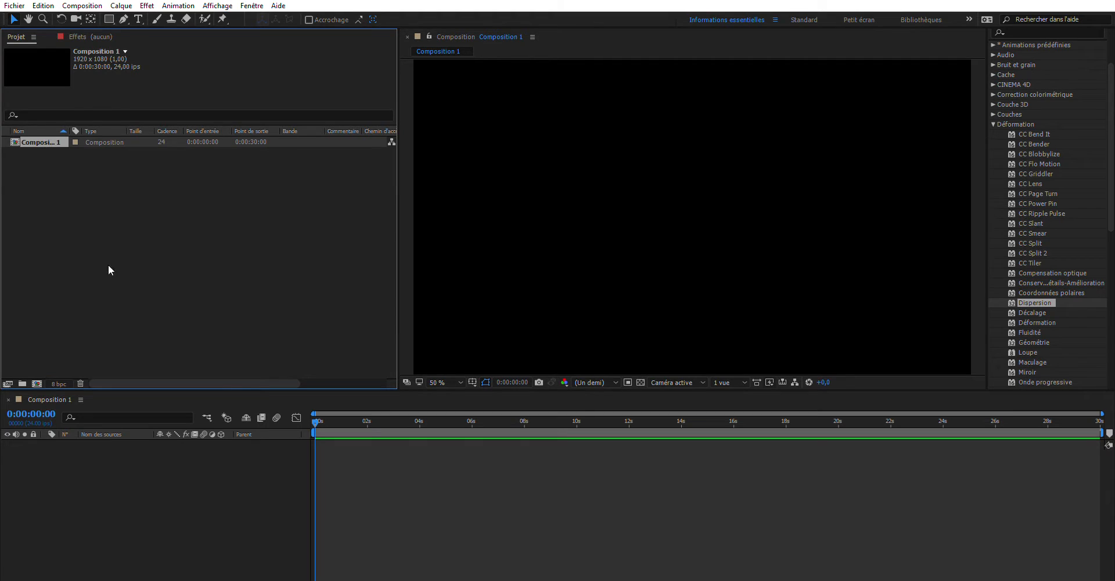
key(Return)
text(Sortie)
key(Return)
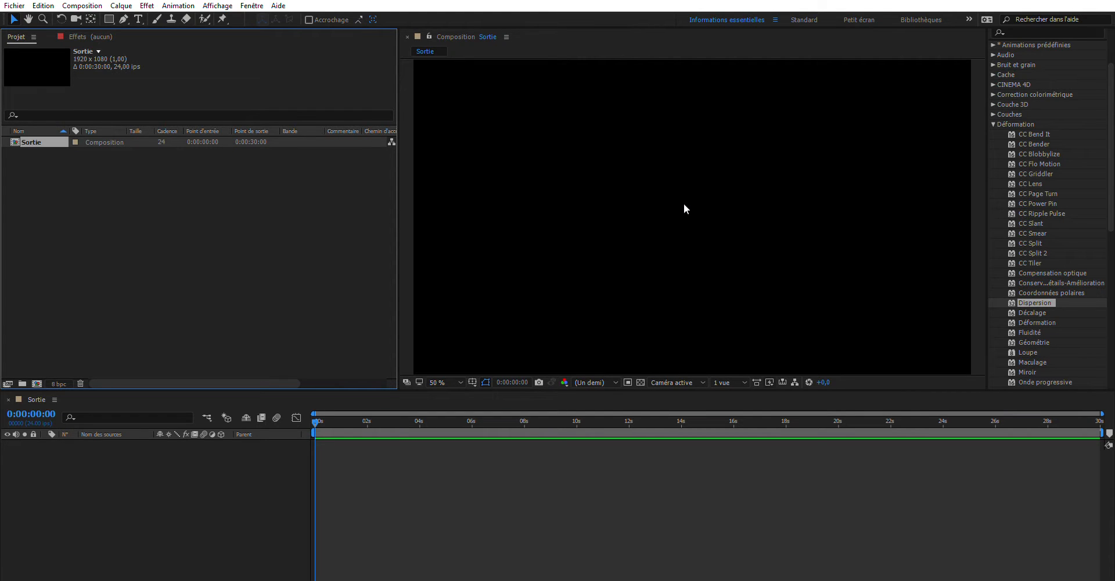
- Add a full-frame black solid layer to the Sortie composition and check it in the Solides folder
key(ctrl+y)
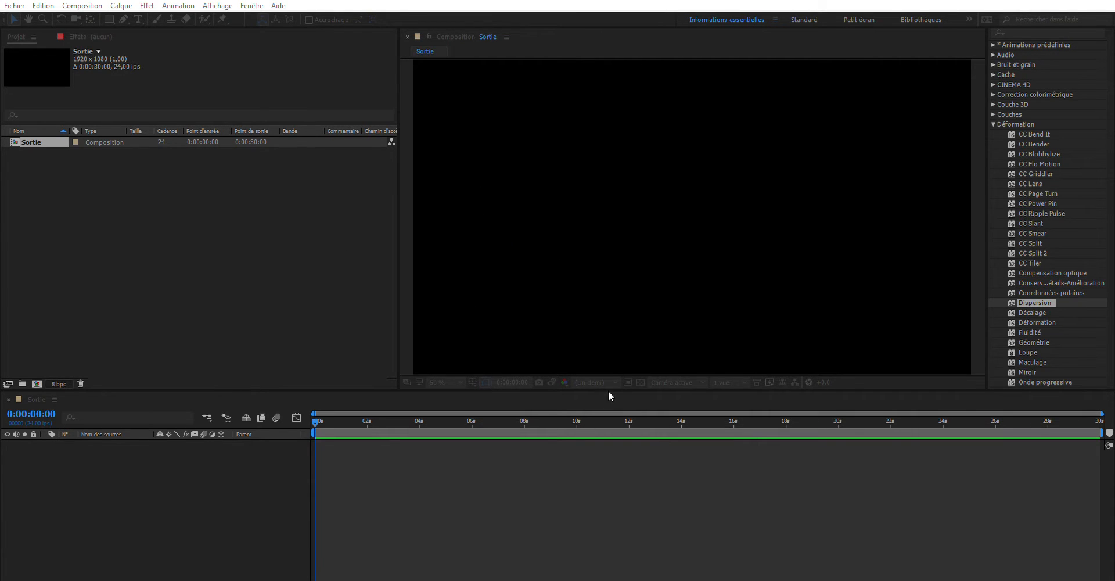
key(Return)
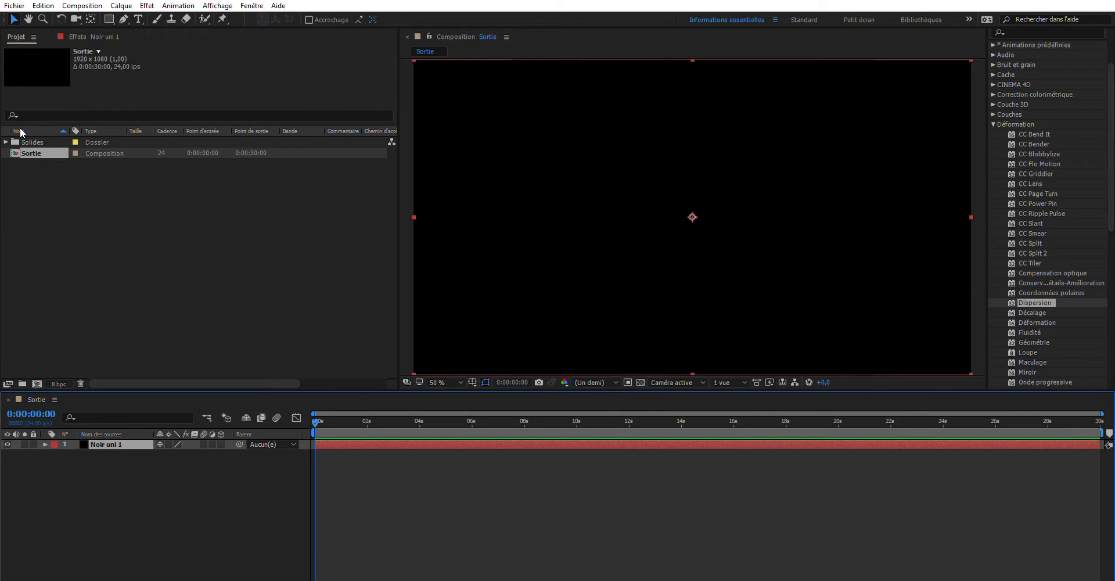
click(6, 142)
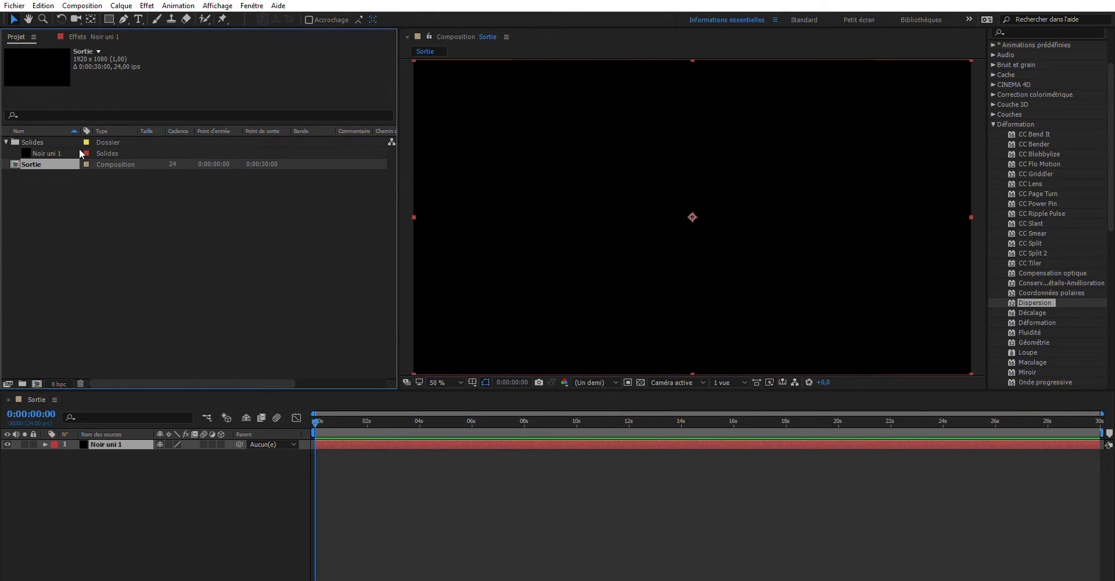
click(5, 142)
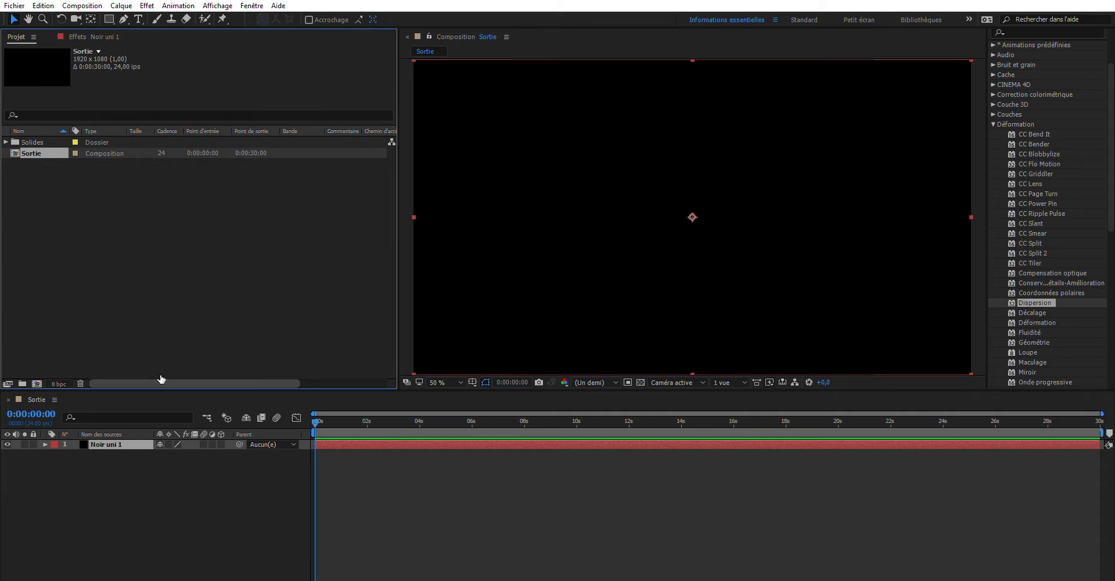
- Duplicate the black solid layer and rename the lower copy as Fond
click(104, 441)
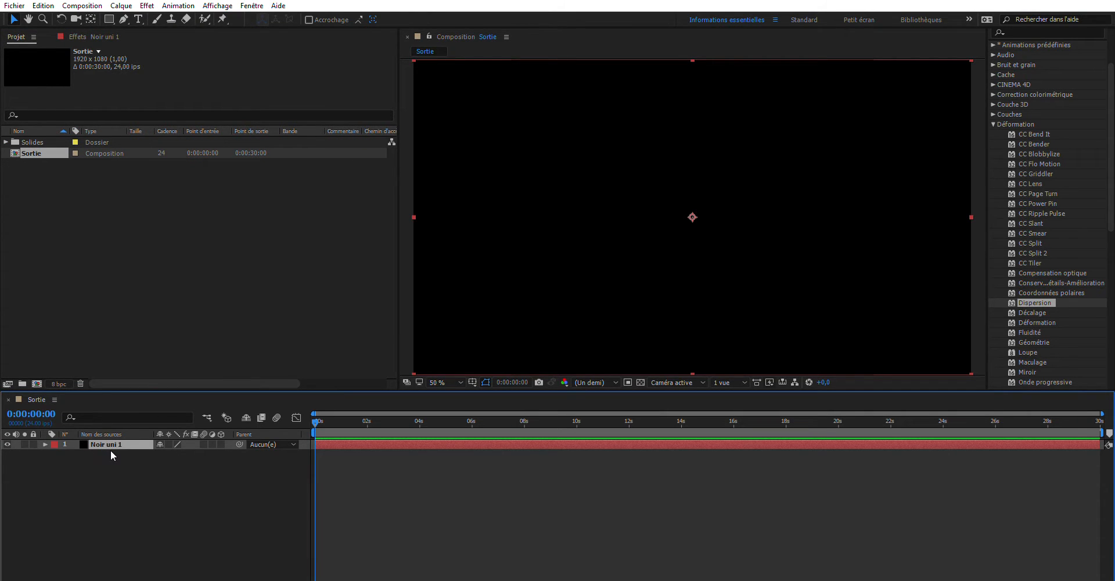
key(ctrl+d)
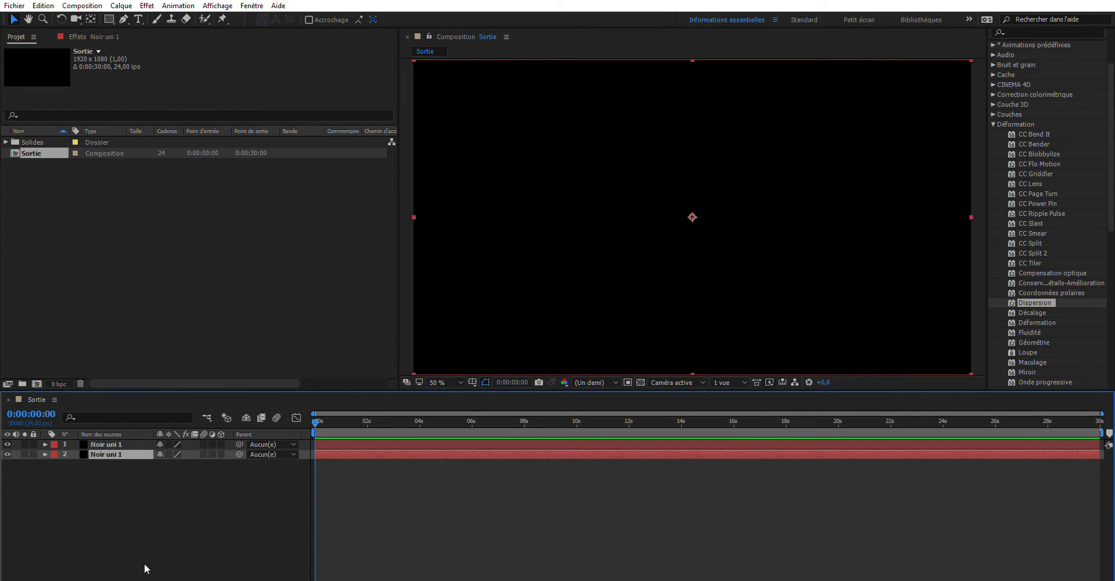
key(Return)
text(Fond)
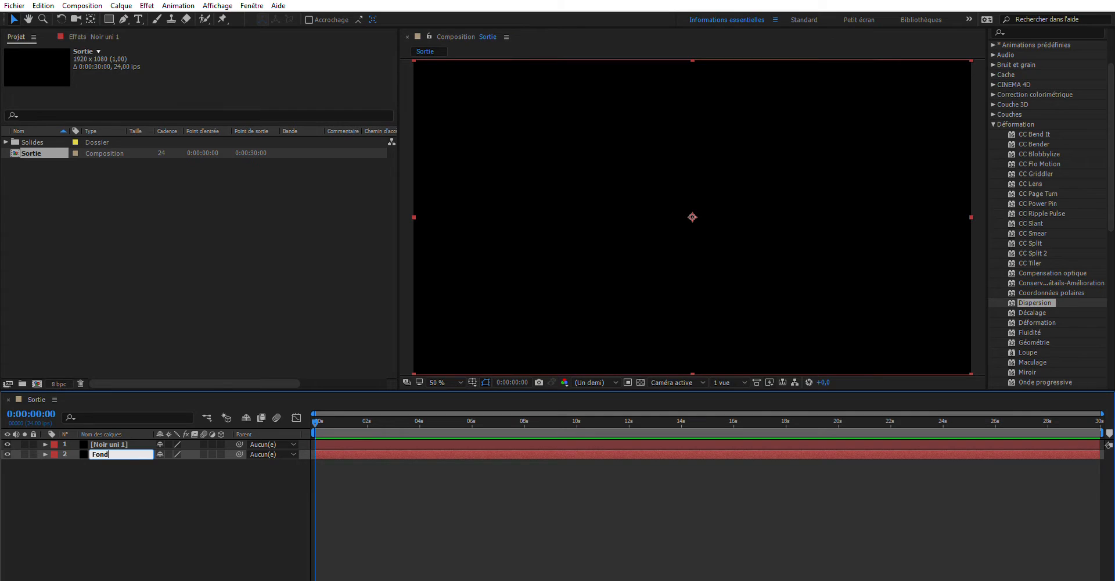
key(Return)
- Rename the upper black solid layer as Feu
click(121, 443)
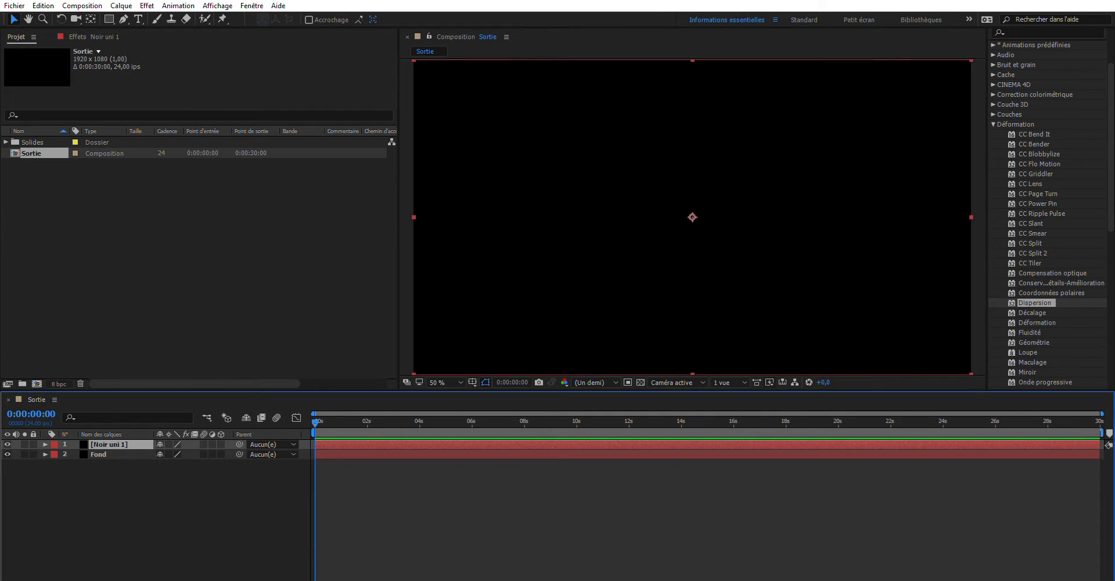
key(Return)
text(Fe)
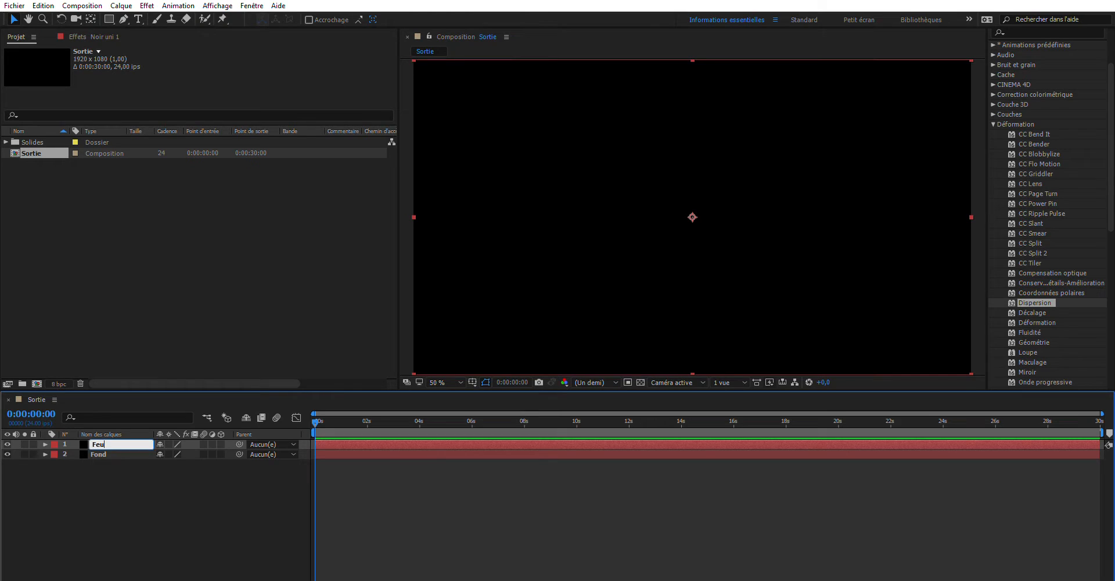
text(u)
key(Return)
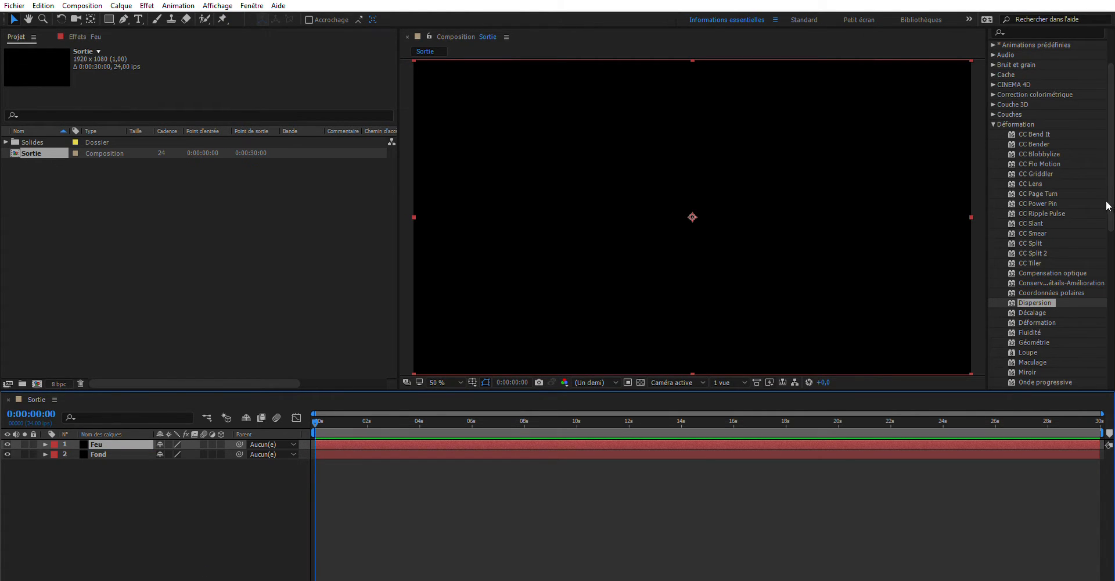
- Search the effects for "Partic" and apply CC Particle Systems II to the Feu layer
scroll(1103, 146, up, 3)
click(1039, 102)
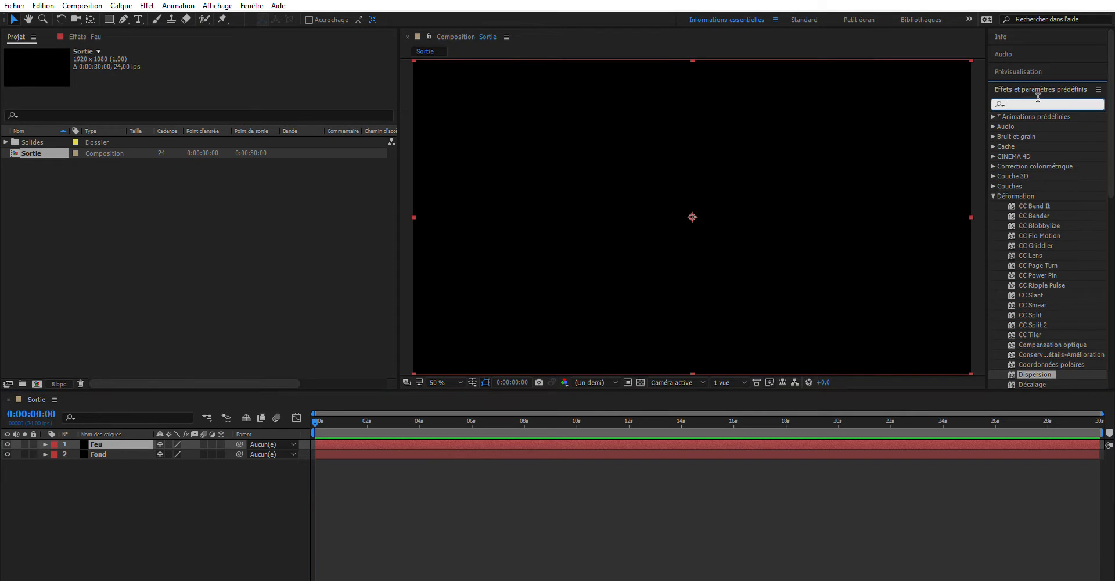
text(Particul)
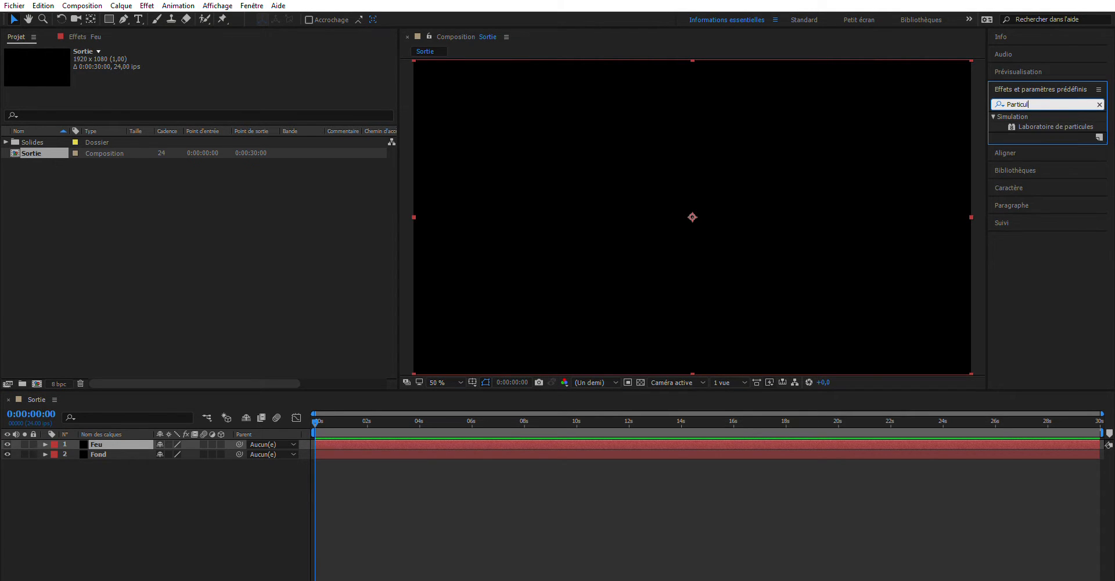
key(BackSpace)
key(BackSpace)
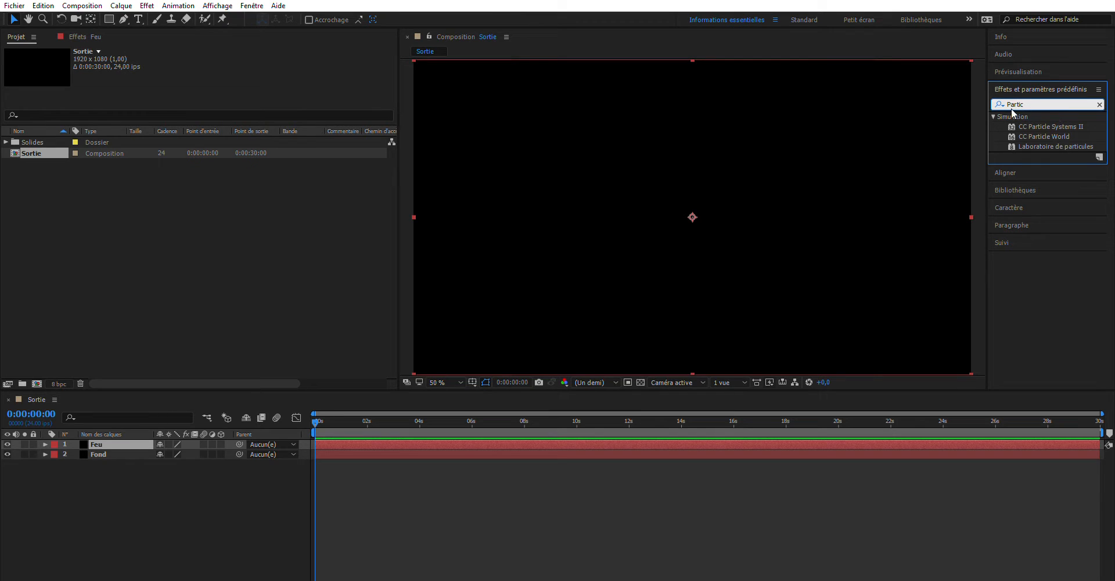
drag(1021, 127, 113, 445)
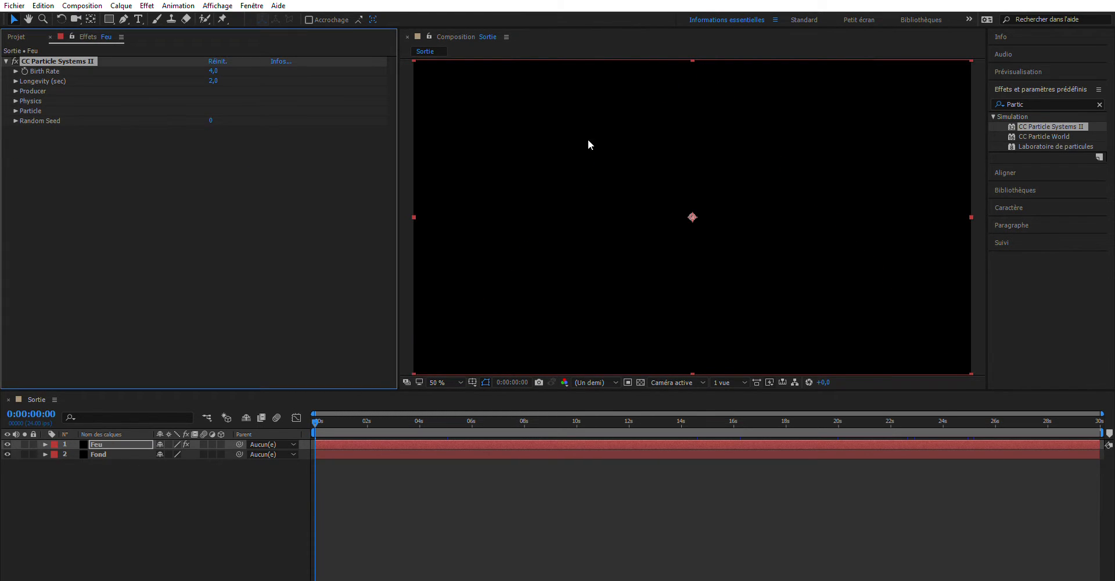
- Preview the particle animation from the start and return the current time to 0:00:00:00
click(318, 414)
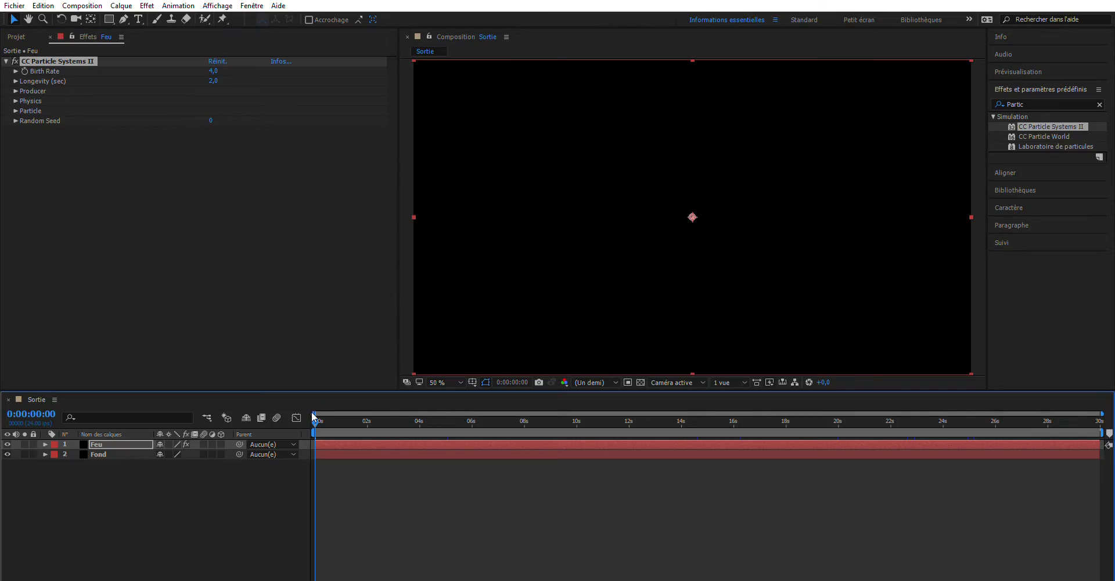
key(space)
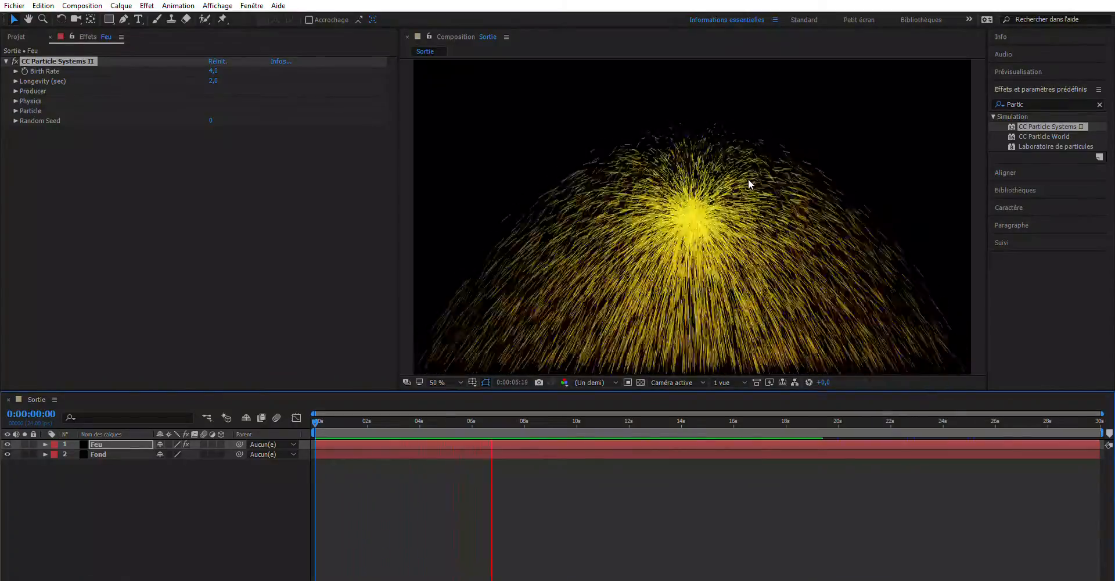
key(space)
drag(497, 410, 373, 411)
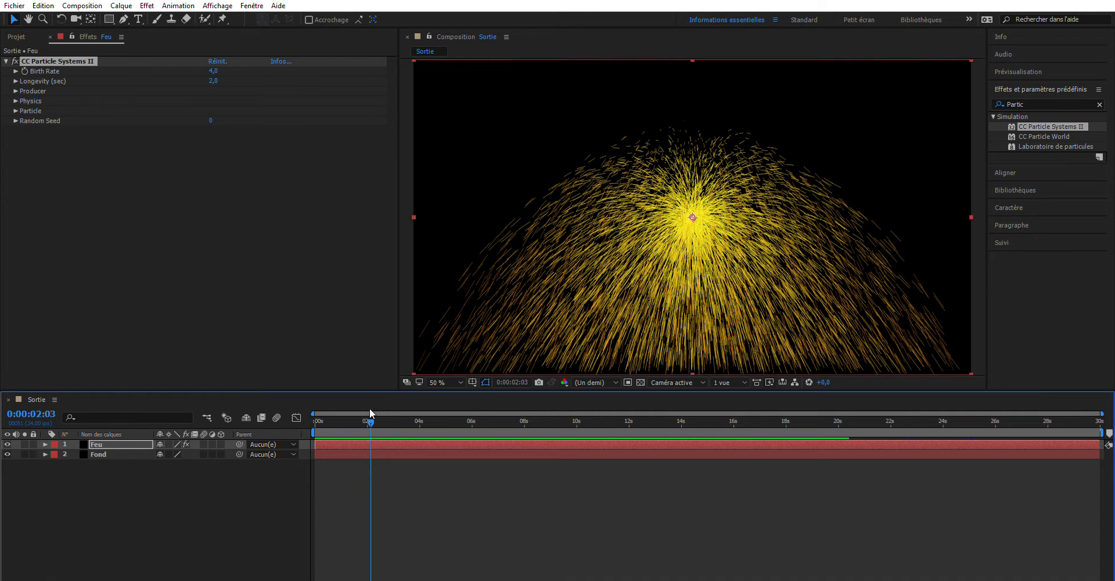
drag(370, 412, 258, 428)
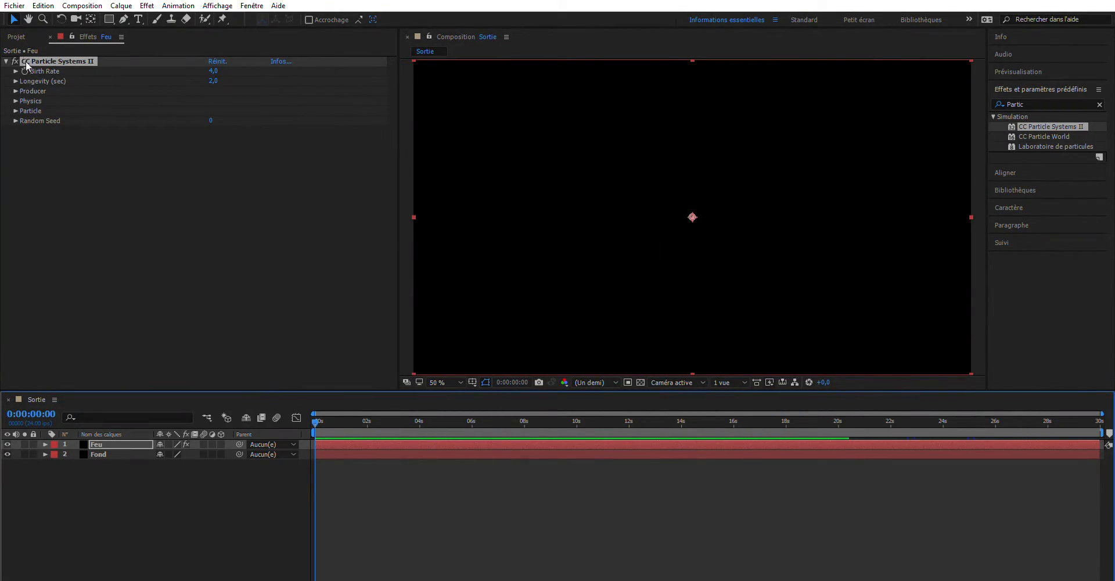
- Set the particle system's Physics Animation to Fire and preview the result
click(15, 91)
click(16, 101)
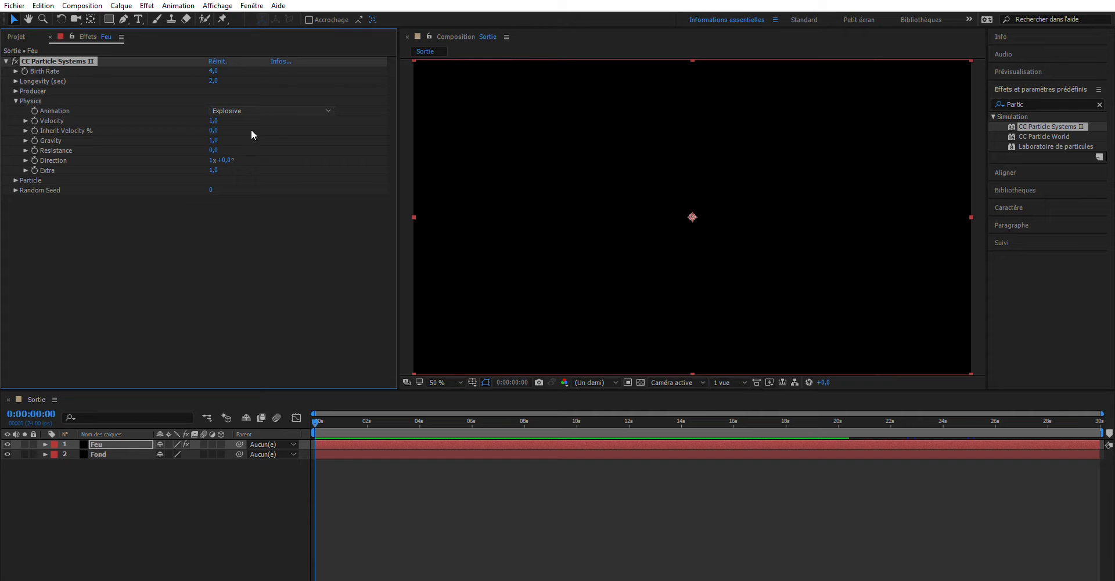
click(235, 173)
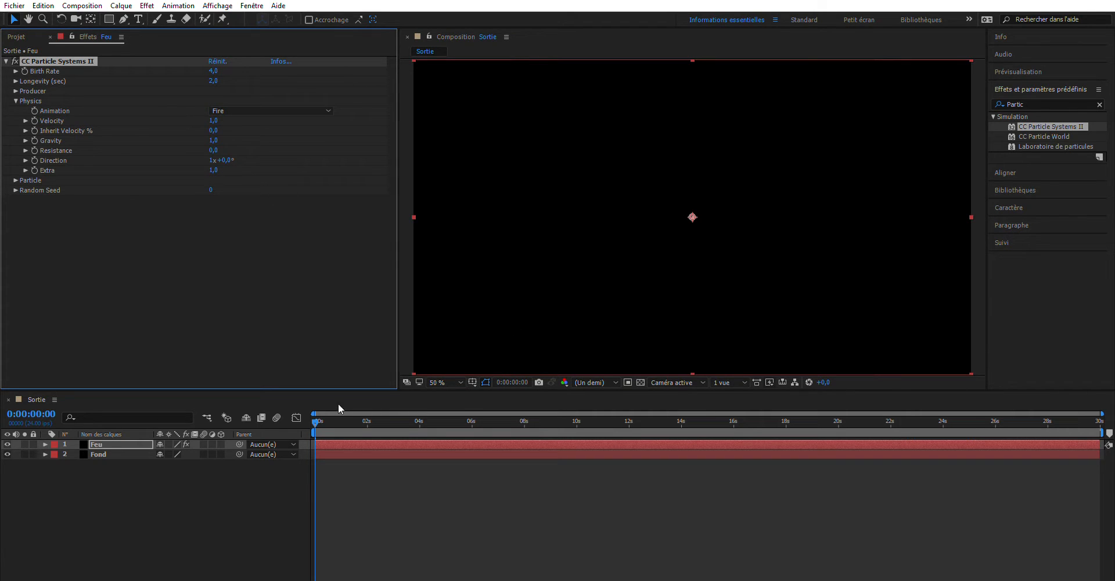
key(space)
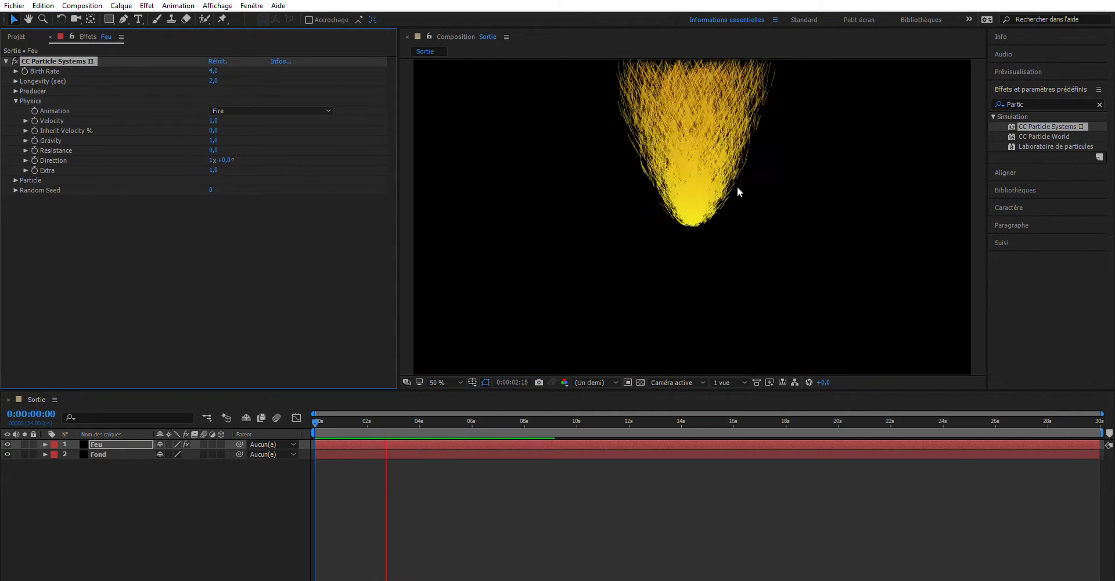
key(space)
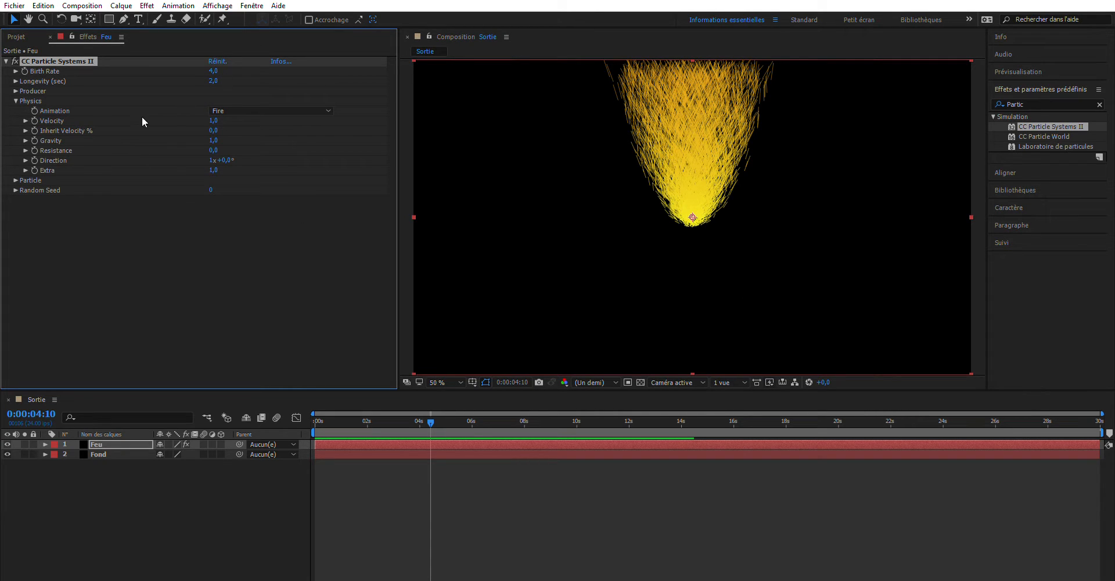
- Lower the particle Producer by setting its vertical Position to 990
click(15, 91)
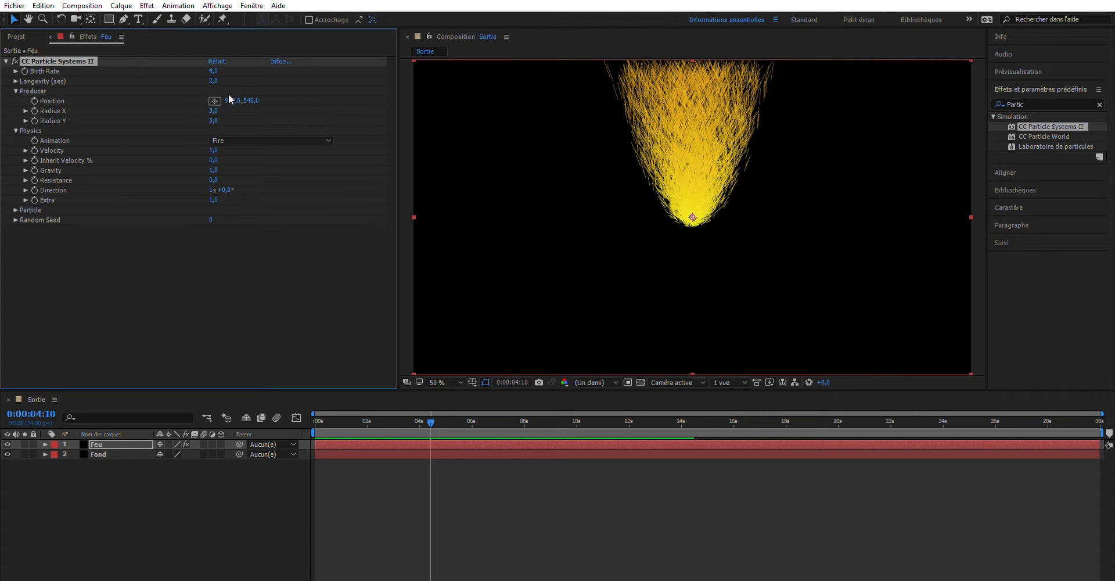
drag(251, 100, 539, 69)
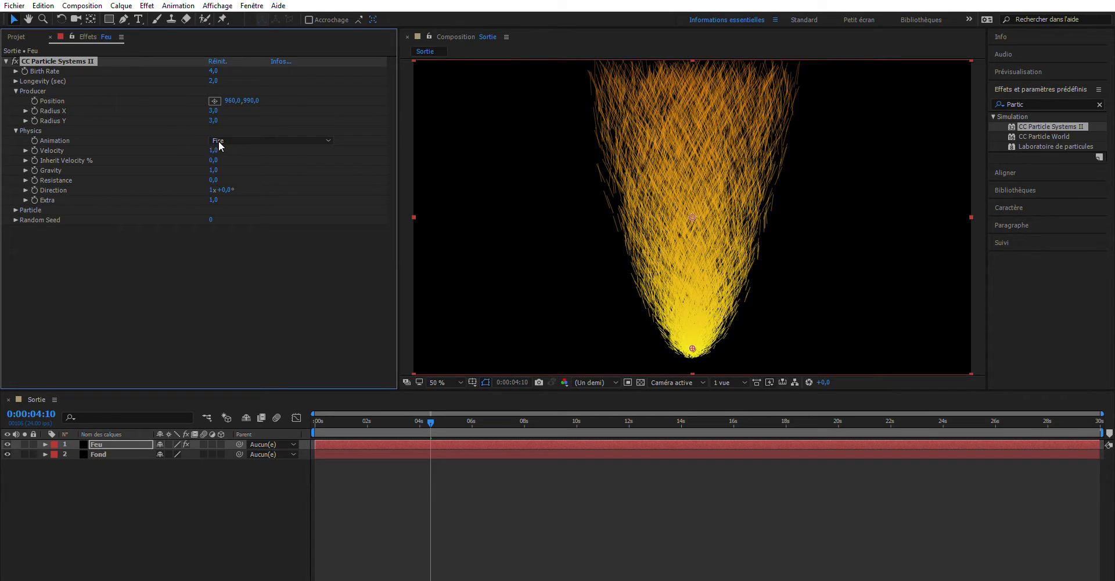
- Try adjusting the fire's Velocity and reducing its Gravity to 0, and undo the Gravity change
mouse_move(213, 150)
mouse_down()
mouse_move(164, 156)
mouse_move(323, 139)
mouse_move(221, 142)
mouse_up()
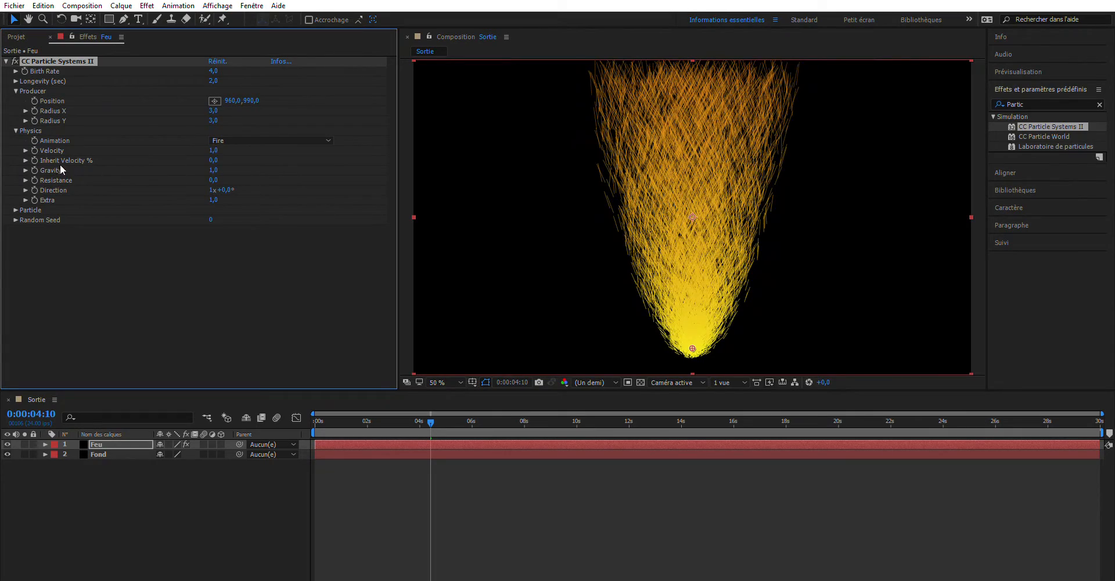
drag(285, 149, 178, 174)
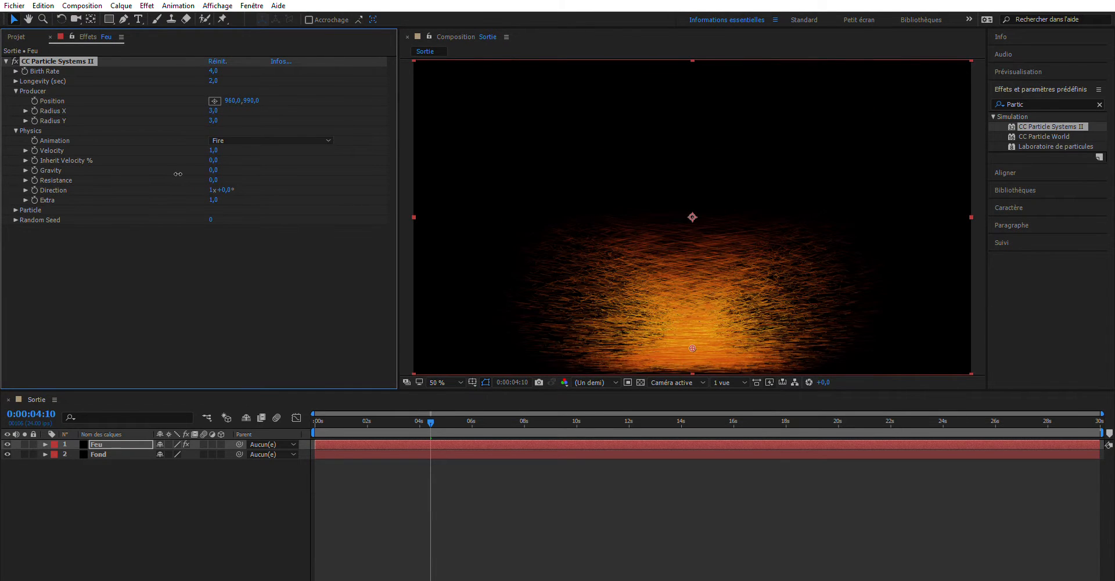
key(ctrl+z)
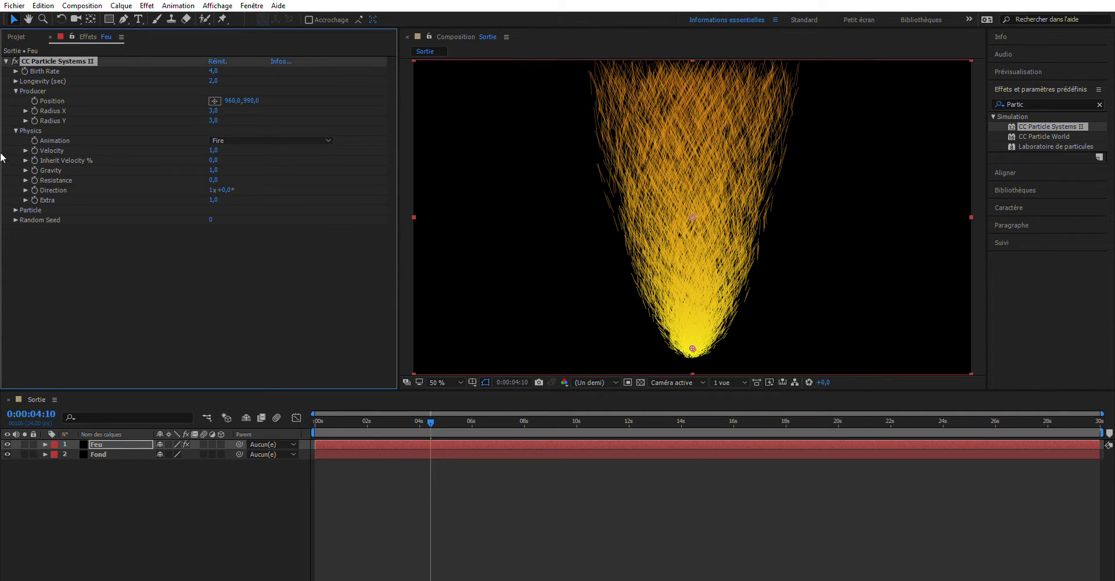
- Set the fire particles' Resistance to 24.3 and Velocity to 1.8 in the Physics settings
click(26, 180)
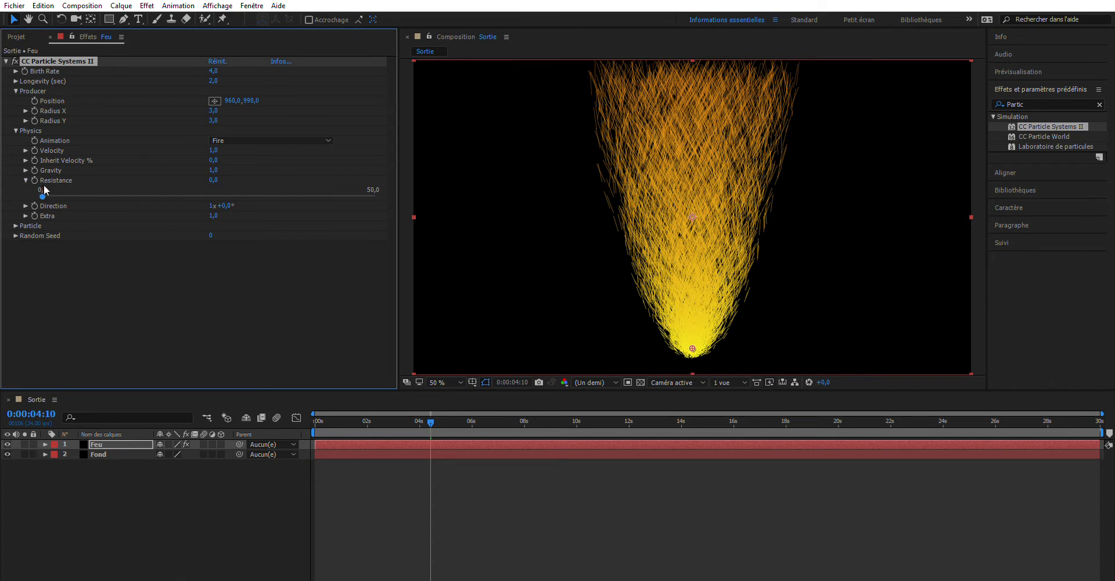
drag(43, 185, 262, 139)
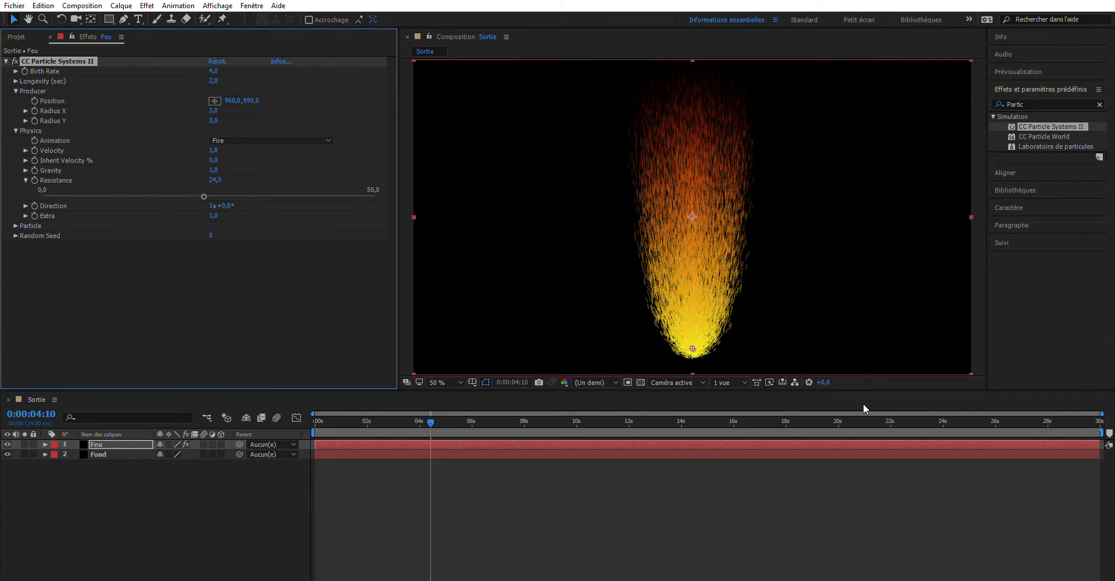
- Change the particles' Birth Color to a pale yellow and their Death Color to a lighter red
click(16, 224)
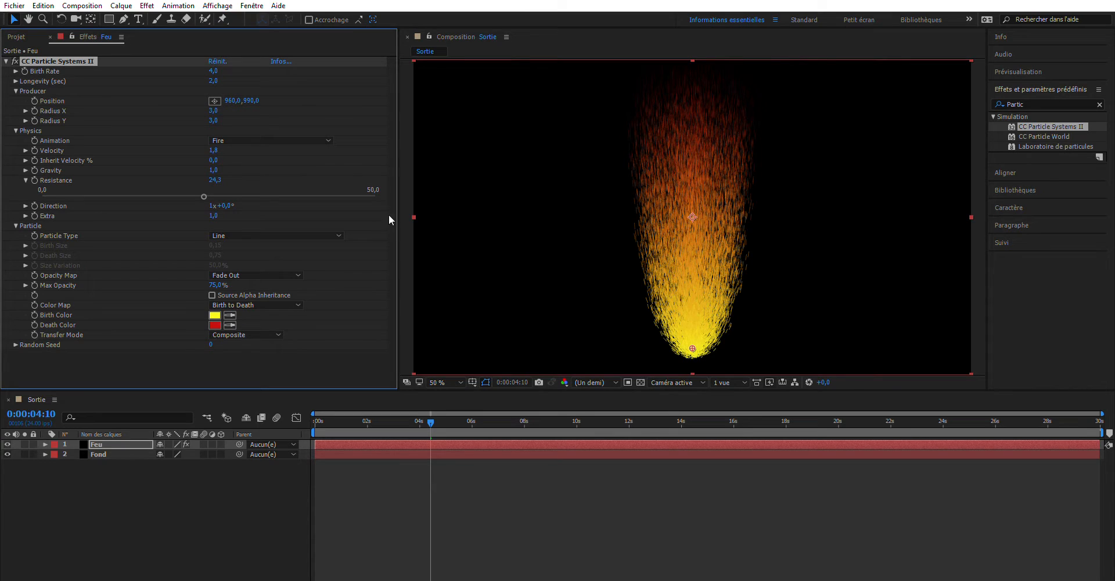
click(215, 315)
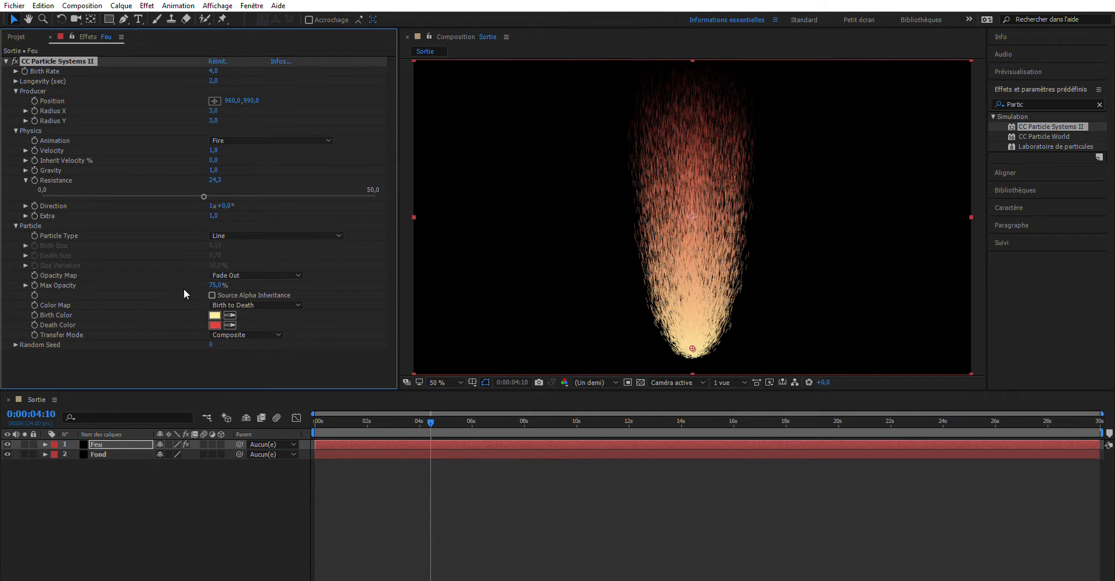
- Set the fire particles' Max Opacity to 100% and change their Death Color to a deeper red
drag(212, 283, 273, 279)
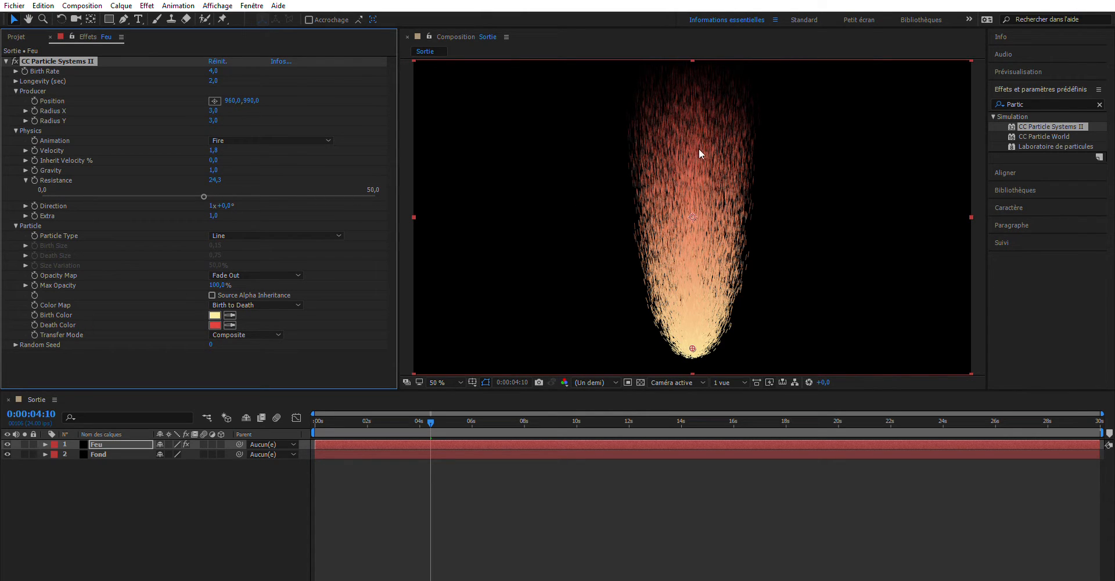
click(219, 314)
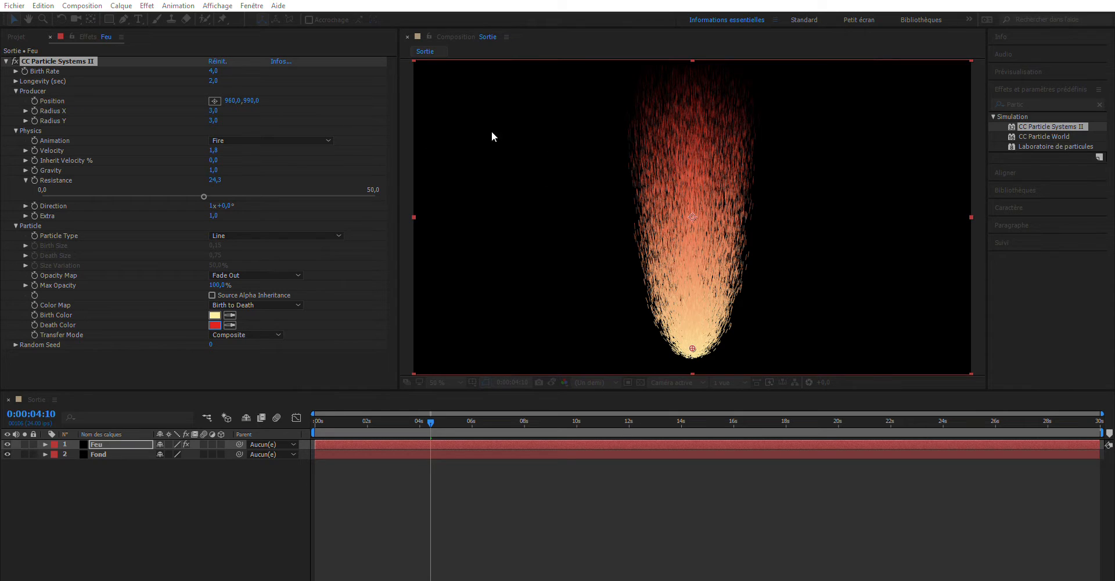
key(Return)
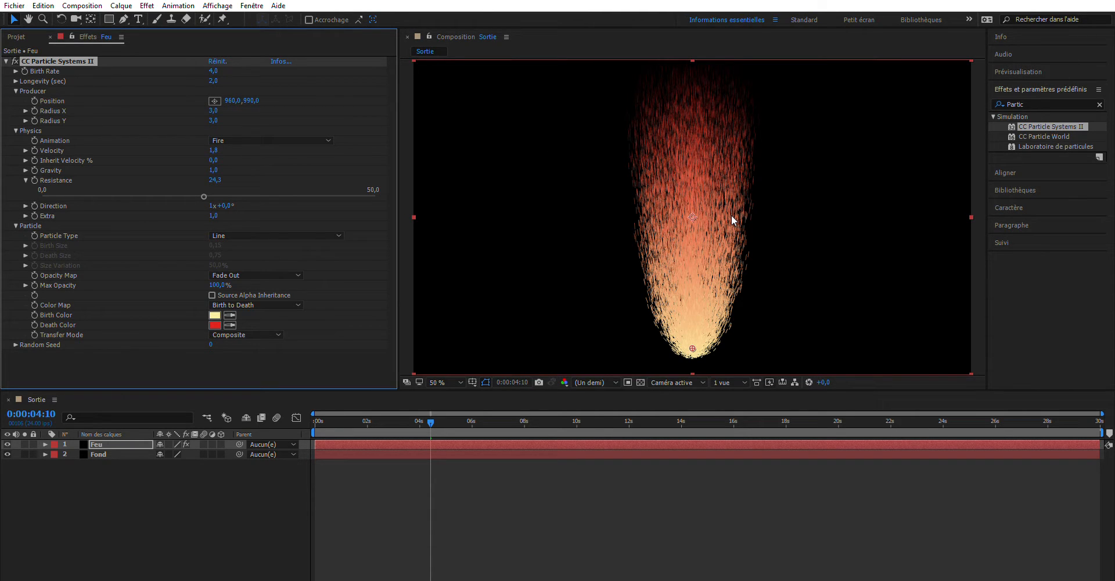
- Search the effects for "mail" and apply Warping avec maillage to the Feu layer
click(1056, 102)
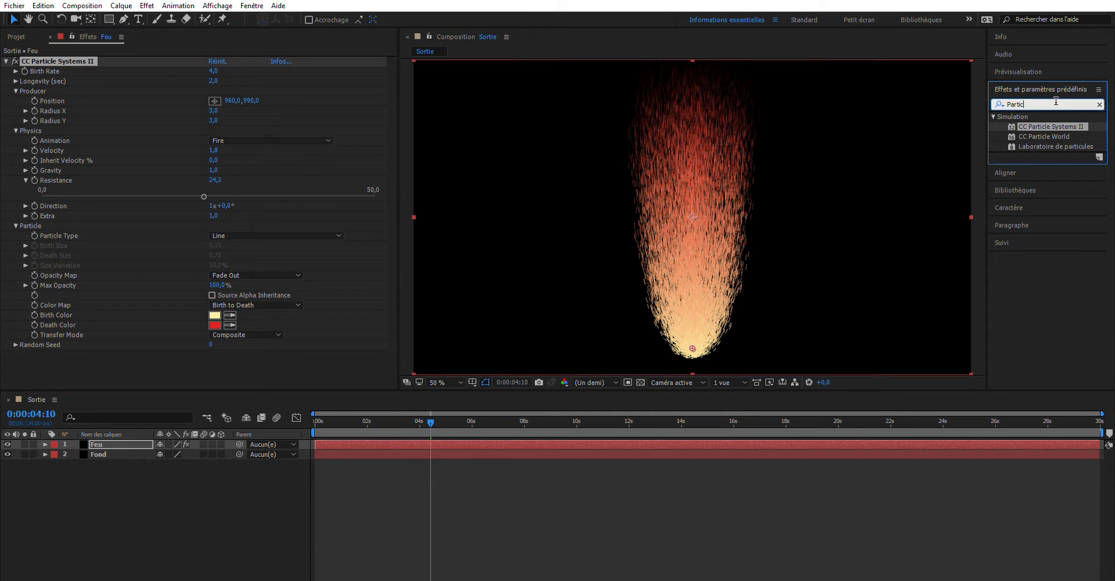
text(mail)
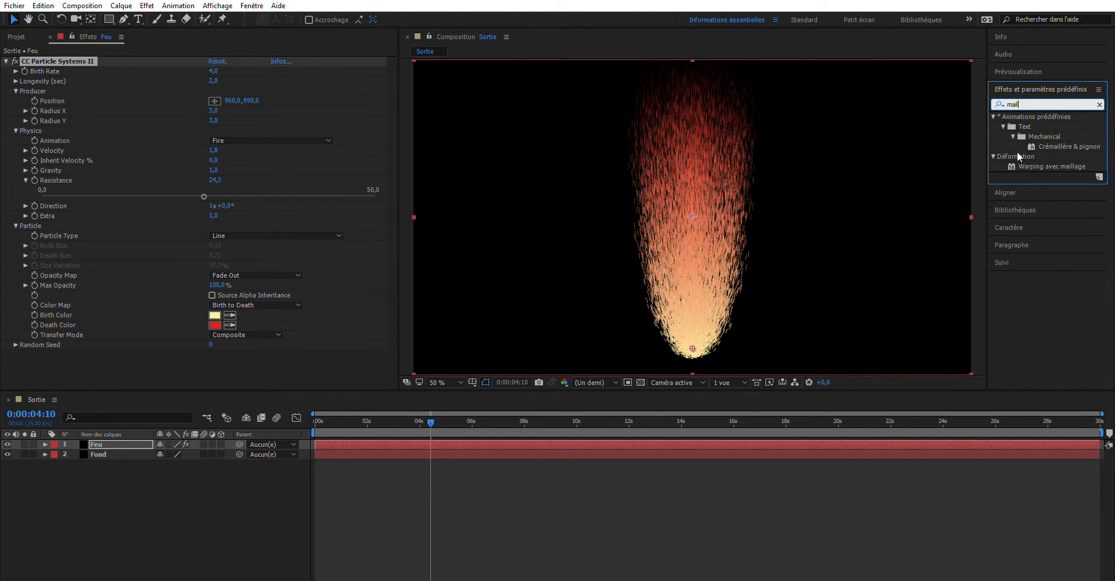
drag(1051, 166, 777, 175)
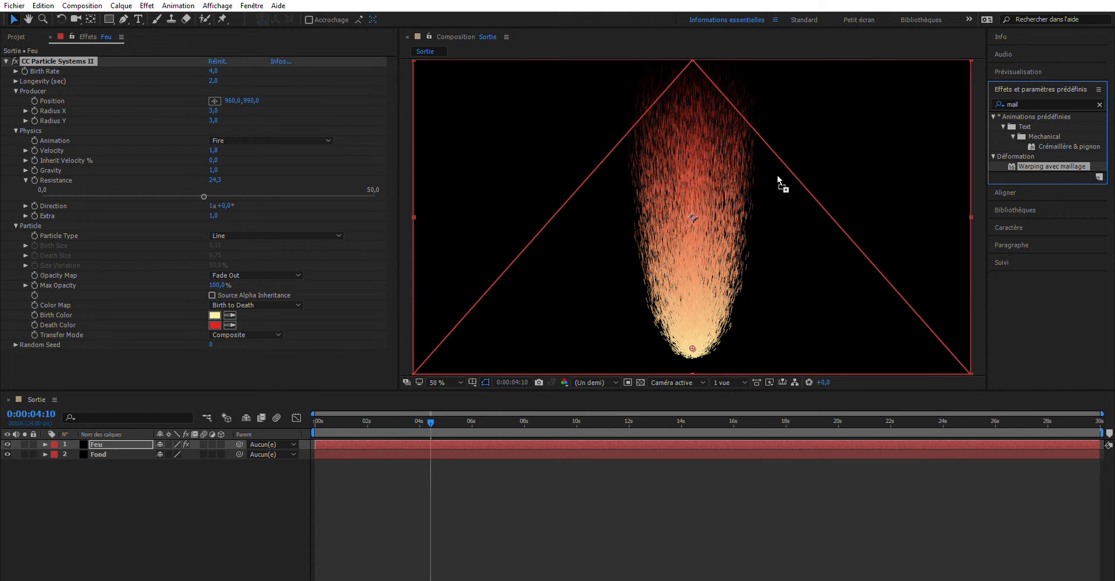
drag(660, 204, 97, 440)
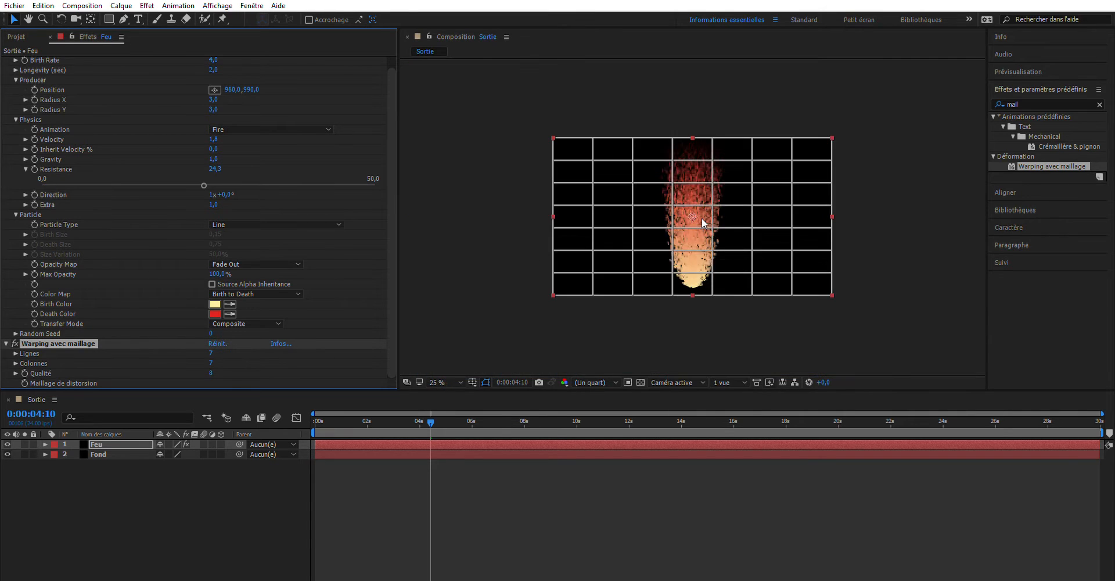
- Set the Warping avec maillage grid to 4 rows and 3 columns
key(comma)
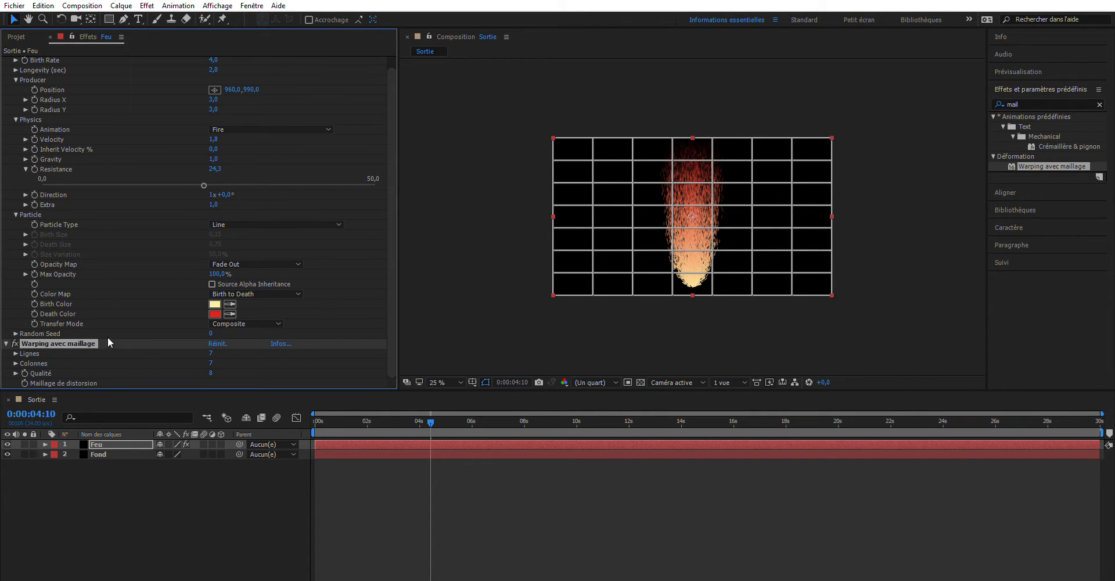
click(211, 353)
text(4)
key(Tab)
text(3)
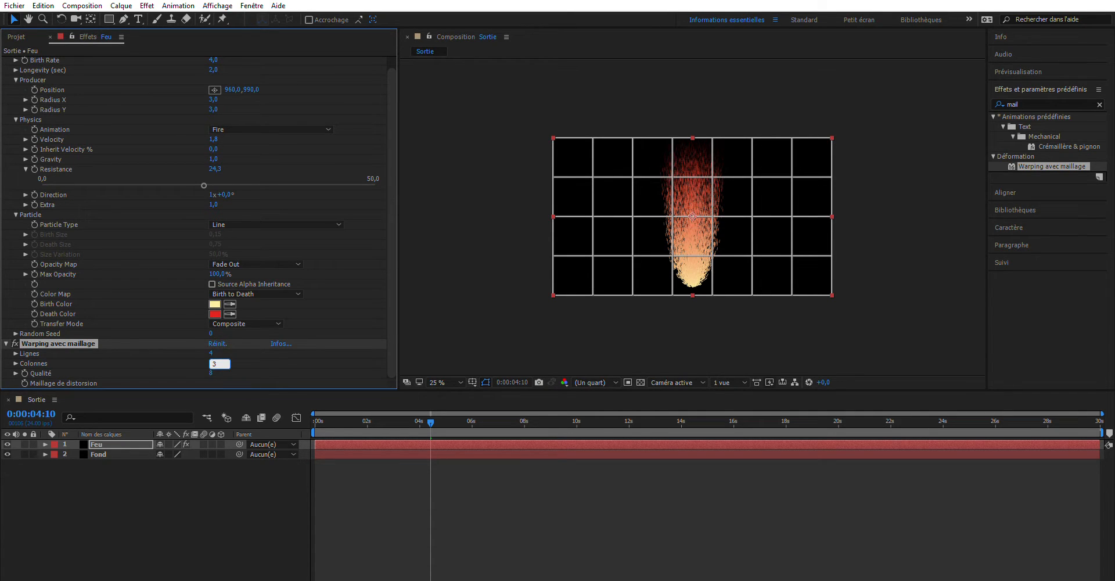
key(Return)
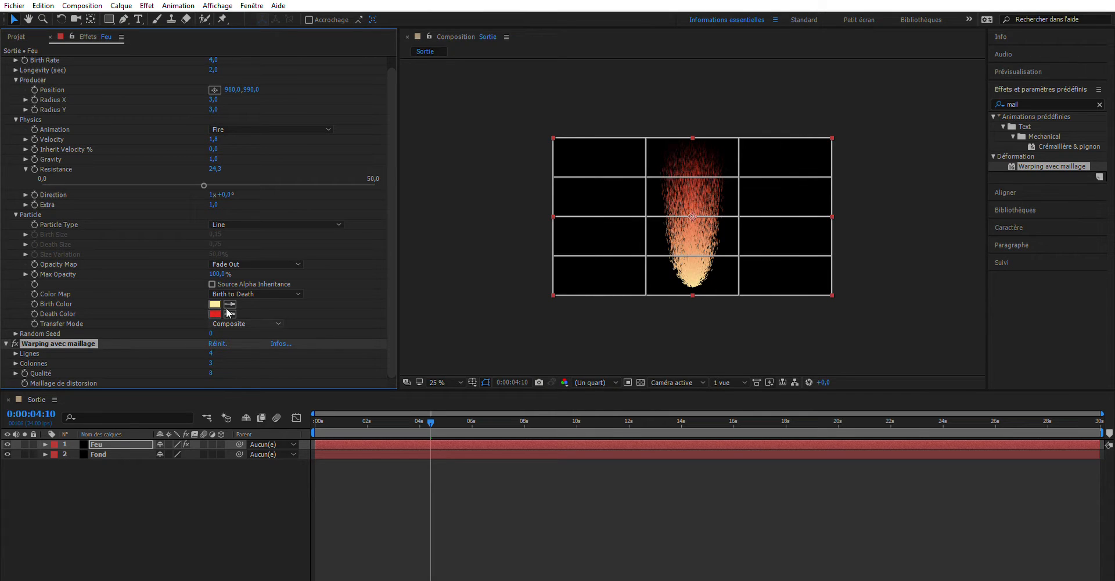
- Pull both mesh points on the upper interior grid line inward to narrow the upper part of the flame
key(period)
key(period)
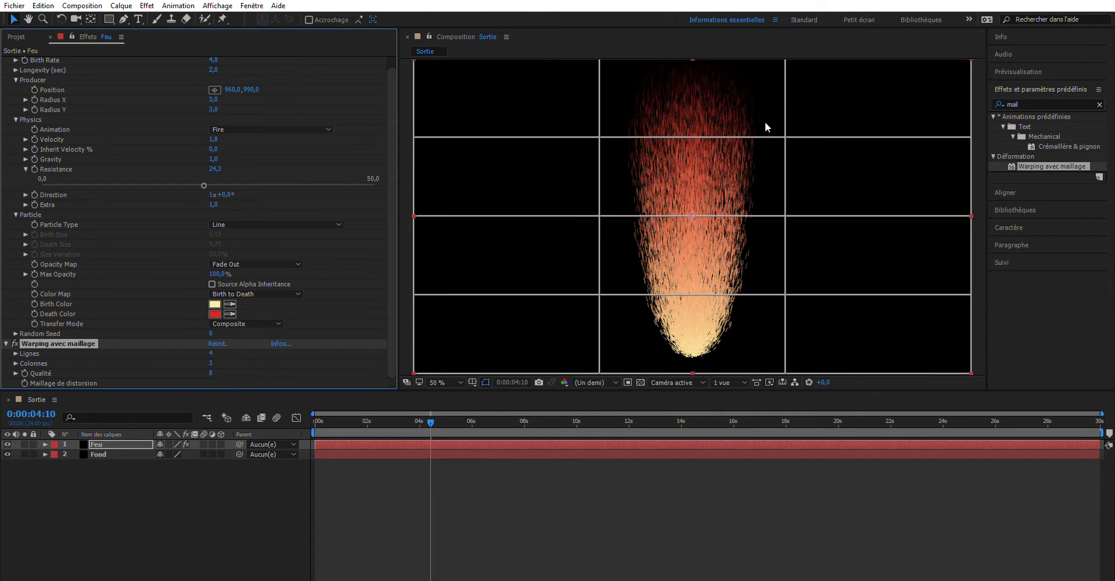
click(601, 127)
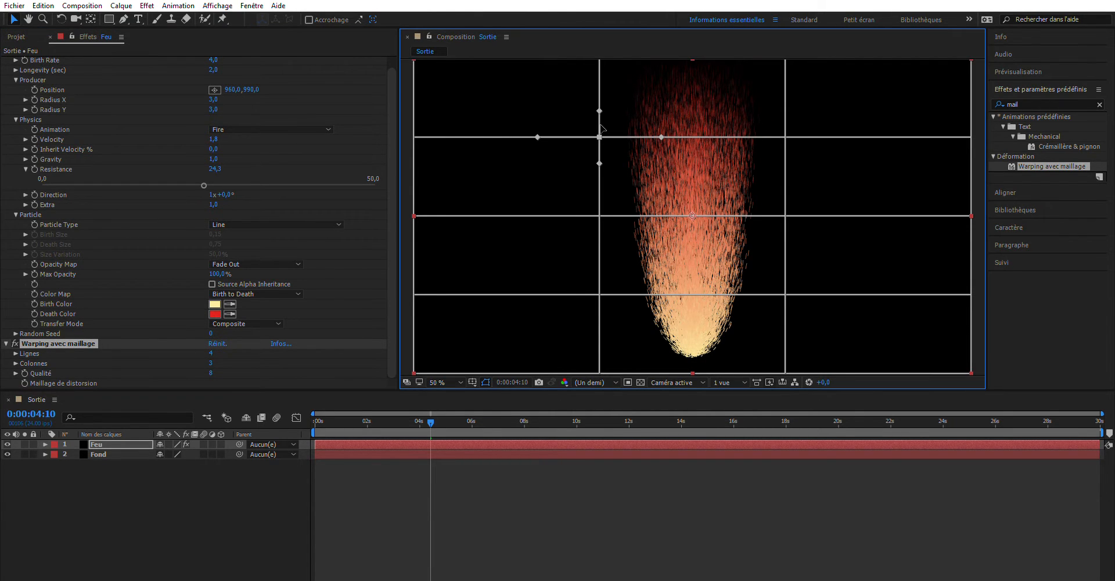
drag(602, 127, 629, 126)
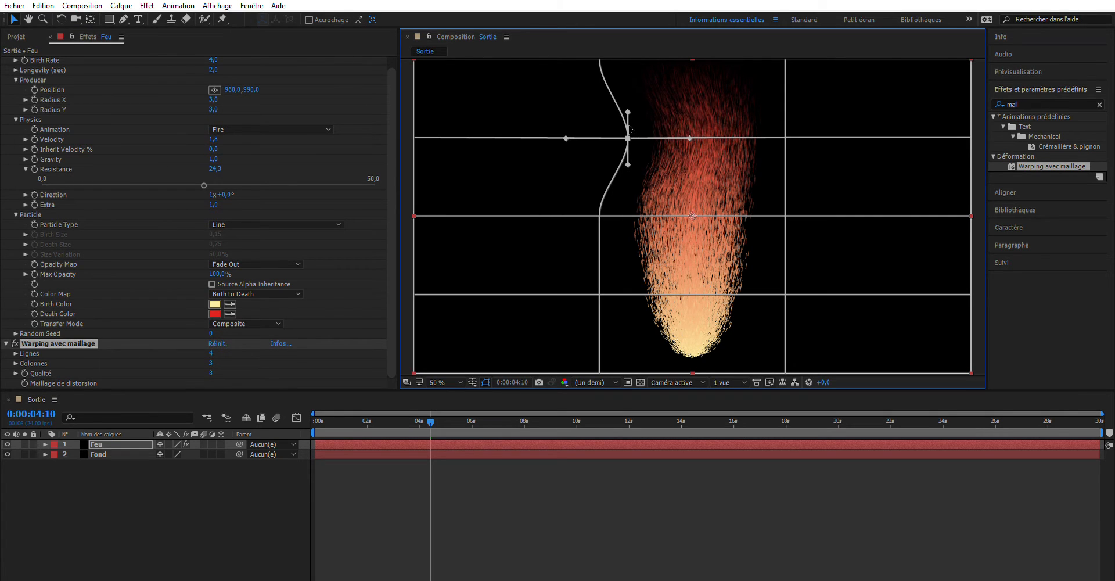
click(787, 127)
drag(786, 127, 819, 197)
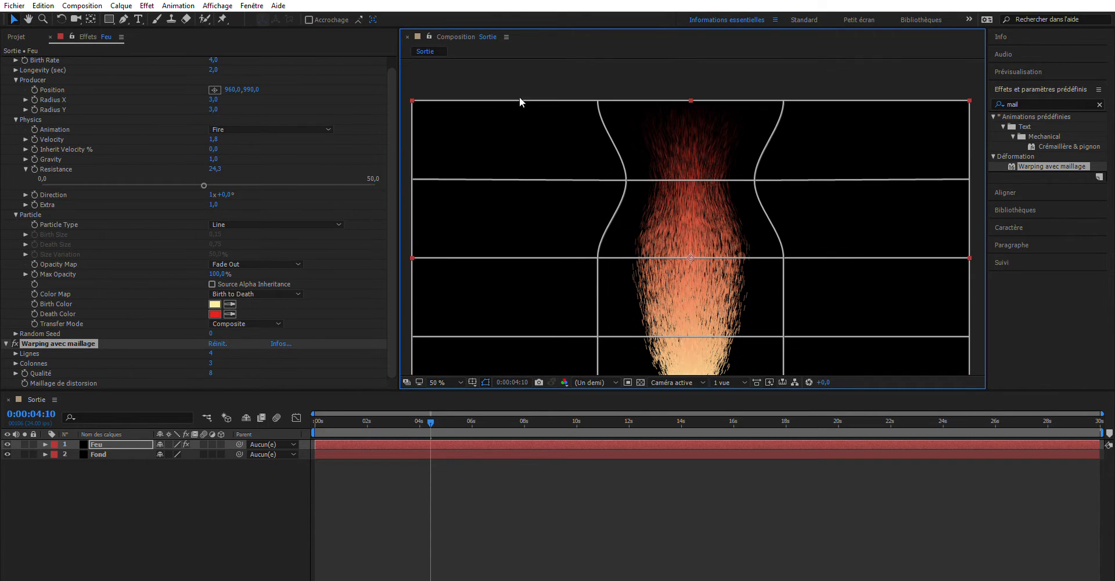
- Move the two inner mesh points on the grid's top edge toward the centre to taper the flame's tip
click(597, 92)
drag(597, 93, 656, 93)
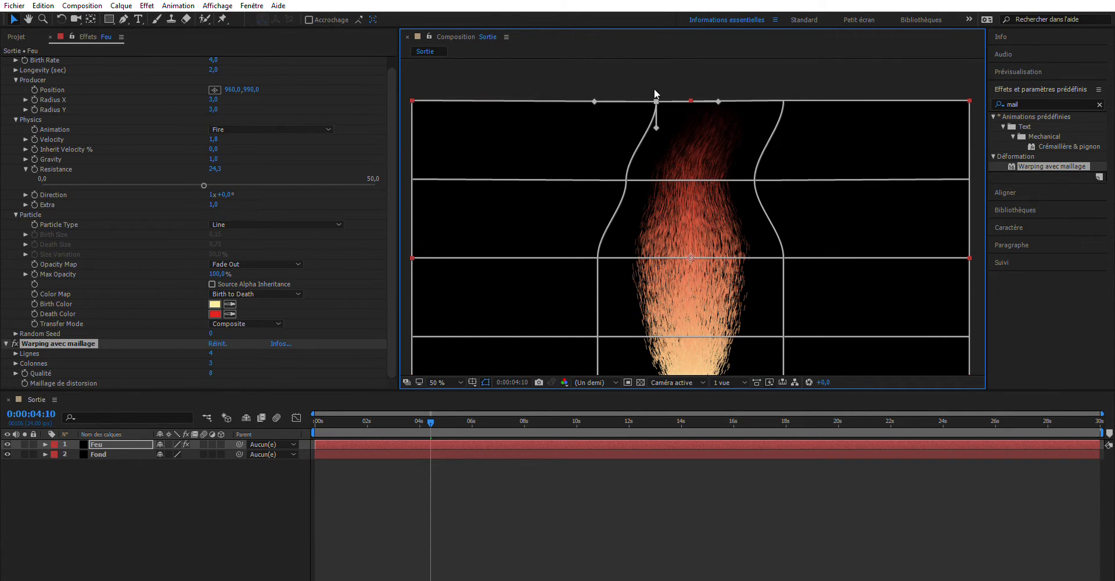
click(783, 94)
drag(783, 94, 730, 100)
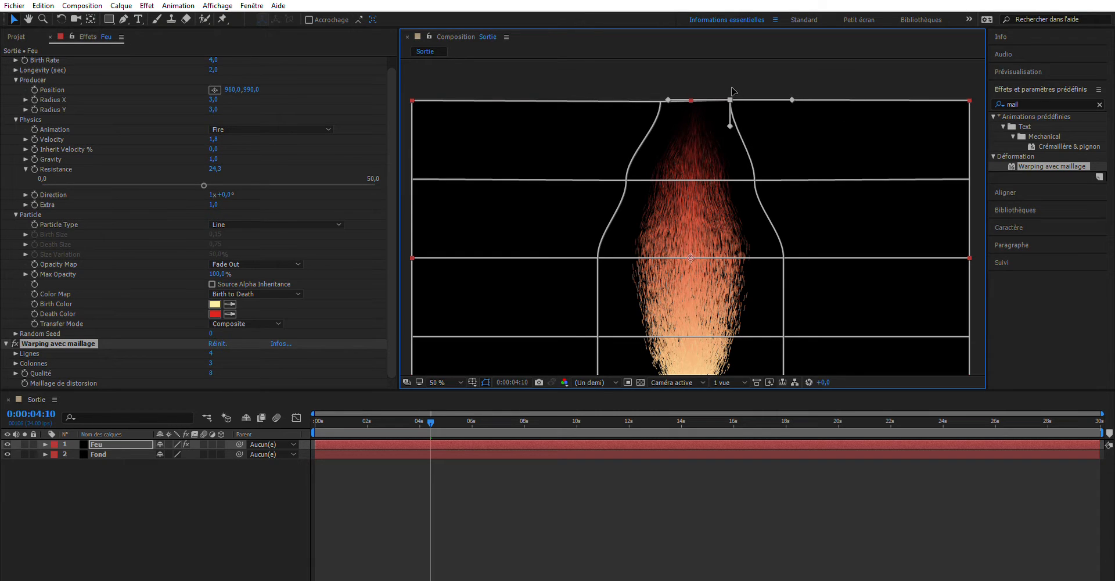
- Tilt the vertical tangents of both points on the upper interior grid line to smooth the flame's outline
click(625, 173)
click(626, 180)
mouse_move(636, 152)
mouse_down()
mouse_move(630, 162)
mouse_move(636, 146)
mouse_up()
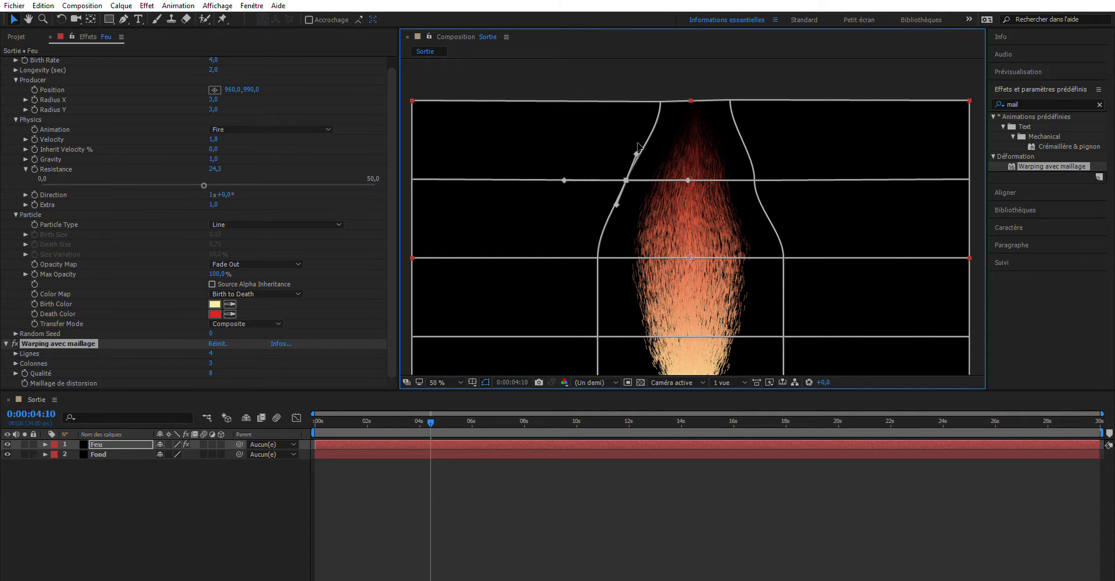
click(661, 101)
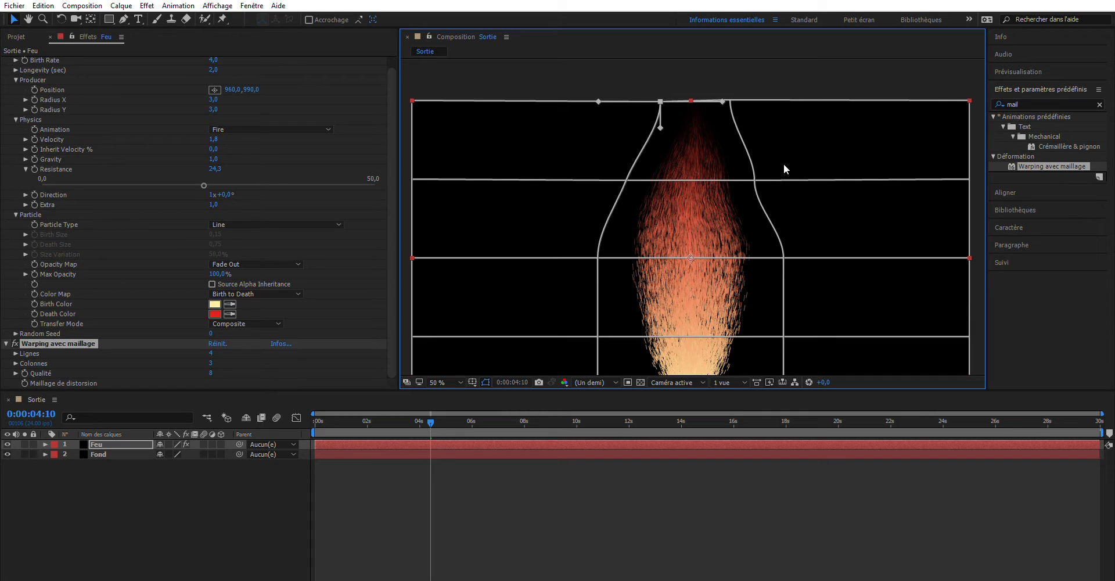
click(755, 179)
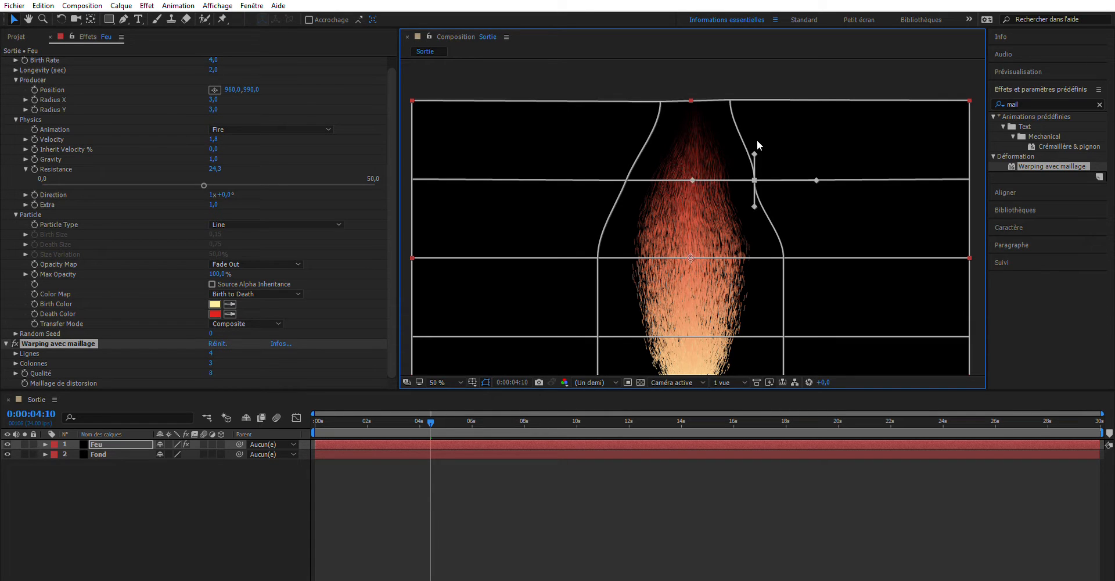
drag(757, 141, 746, 141)
- Move both inner mesh points on the middle grid line inward to slim the centre of the flame
drag(783, 256, 769, 246)
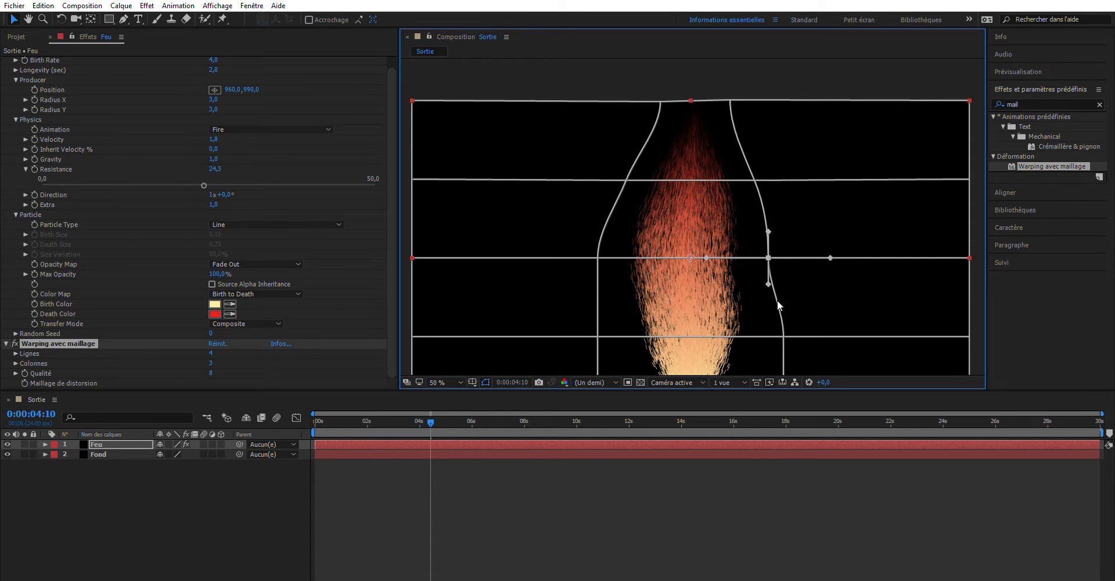
drag(761, 281, 784, 246)
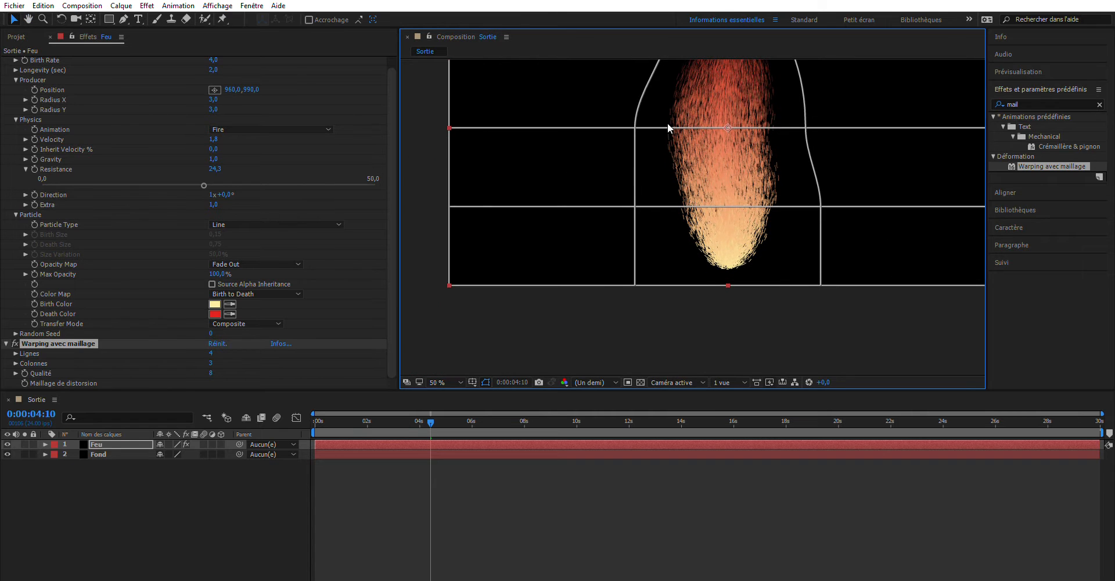
click(632, 224)
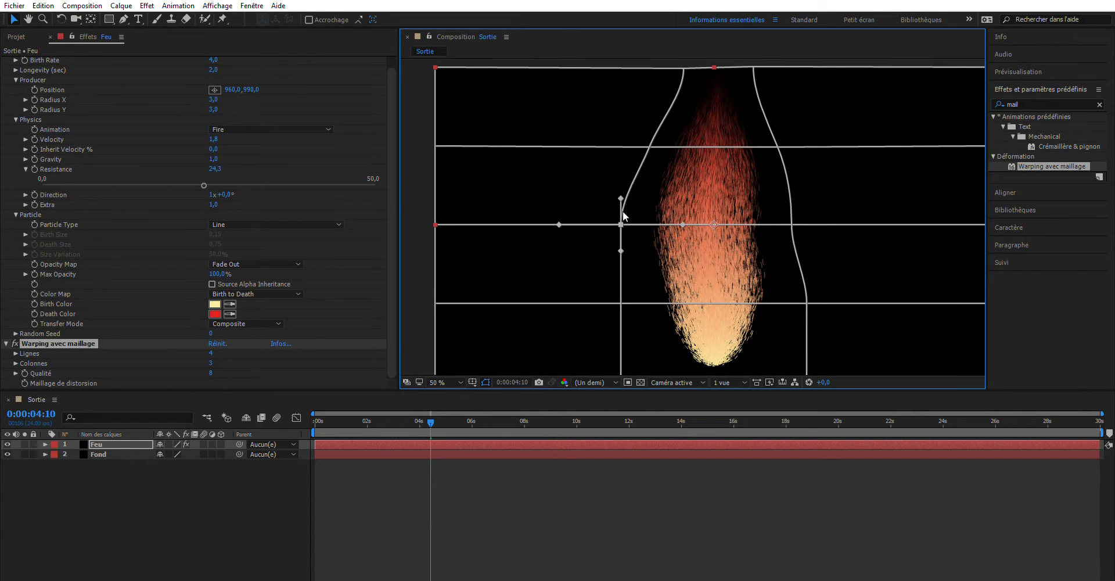
drag(637, 212, 642, 212)
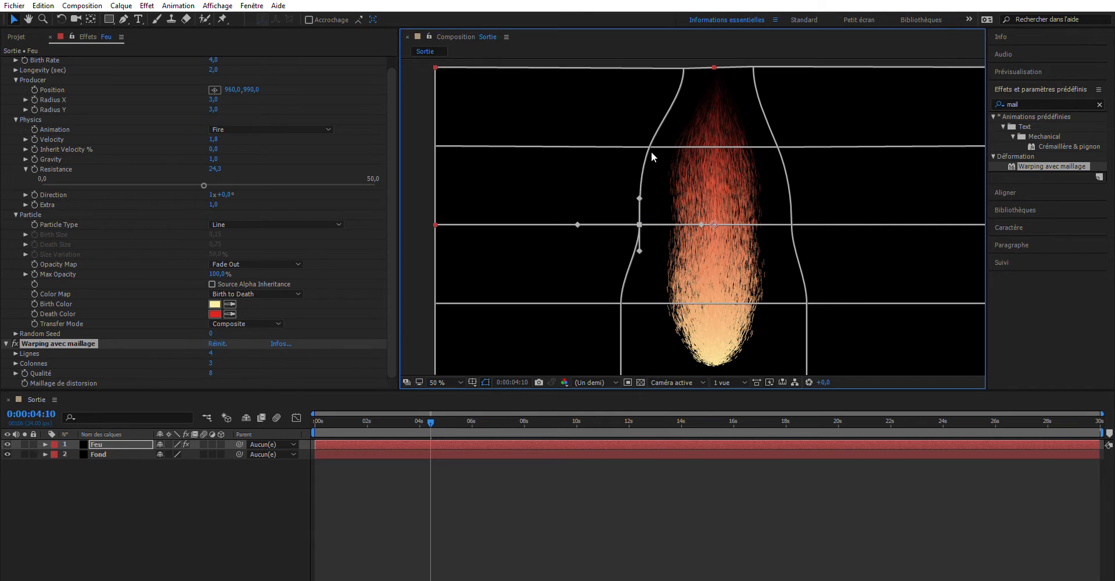
- Bring both mesh points on the upper interior grid line slightly closer to the flame's centre
drag(646, 137, 662, 135)
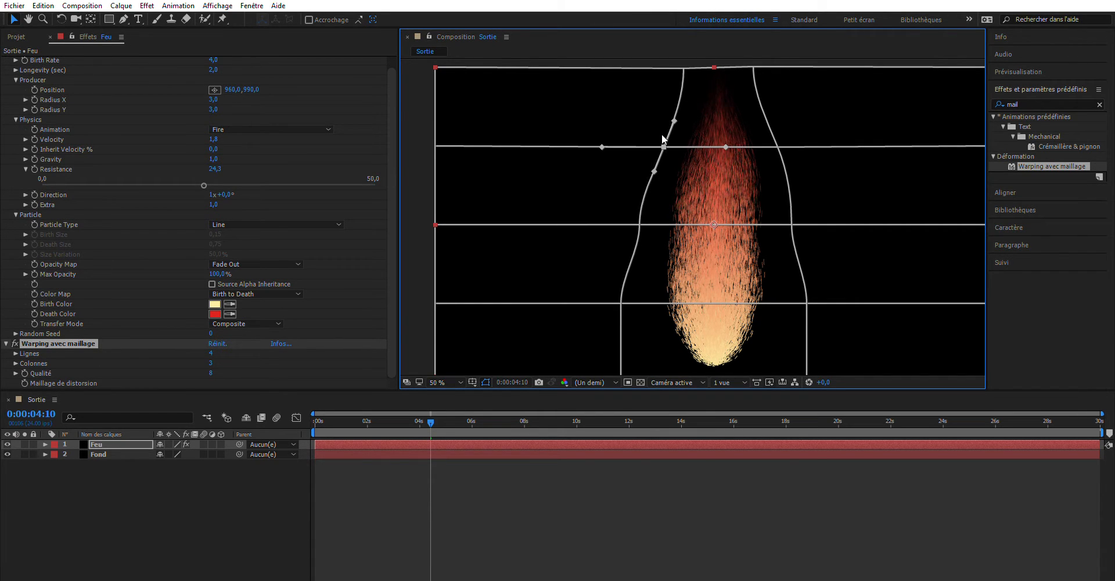
click(778, 147)
drag(779, 140, 768, 139)
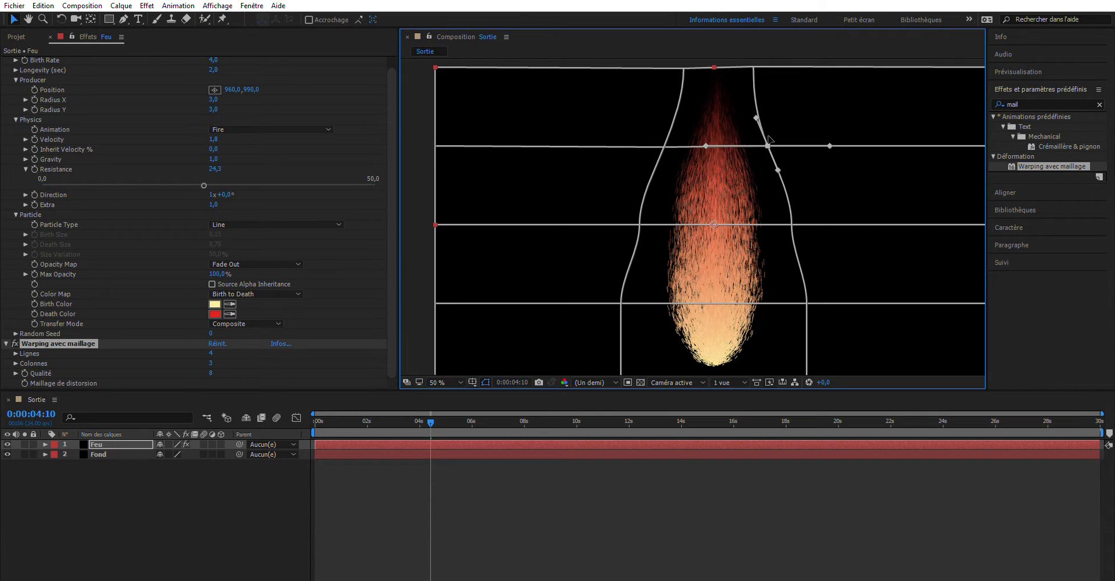
click(791, 216)
click(794, 216)
drag(793, 240, 803, 239)
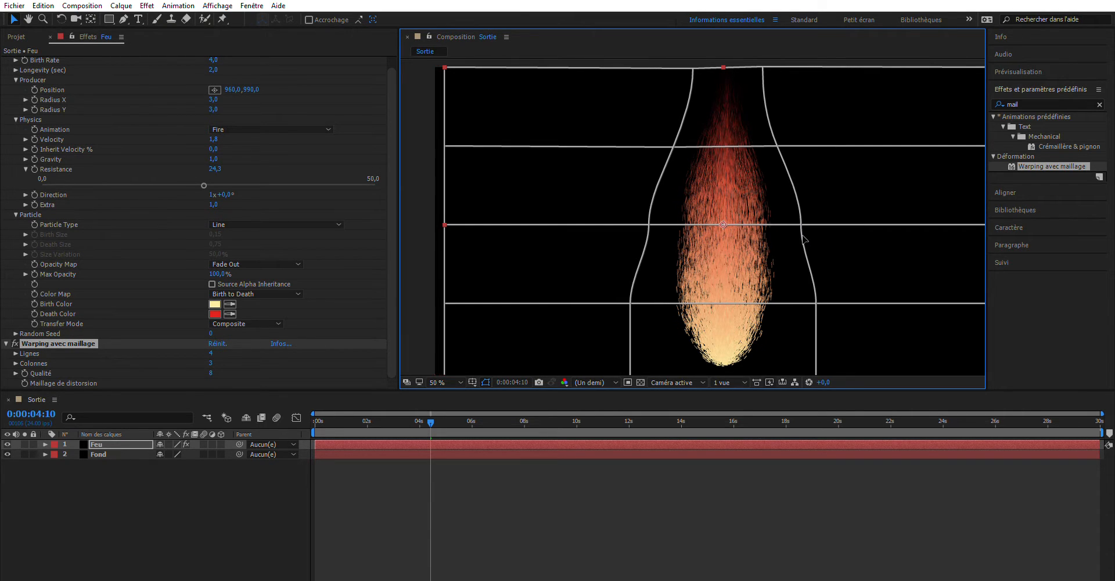
key(ctrl+z)
- Tilt the vertical tangents of both middle-line mesh points outward toward the base to smooth the flame's sides
click(792, 224)
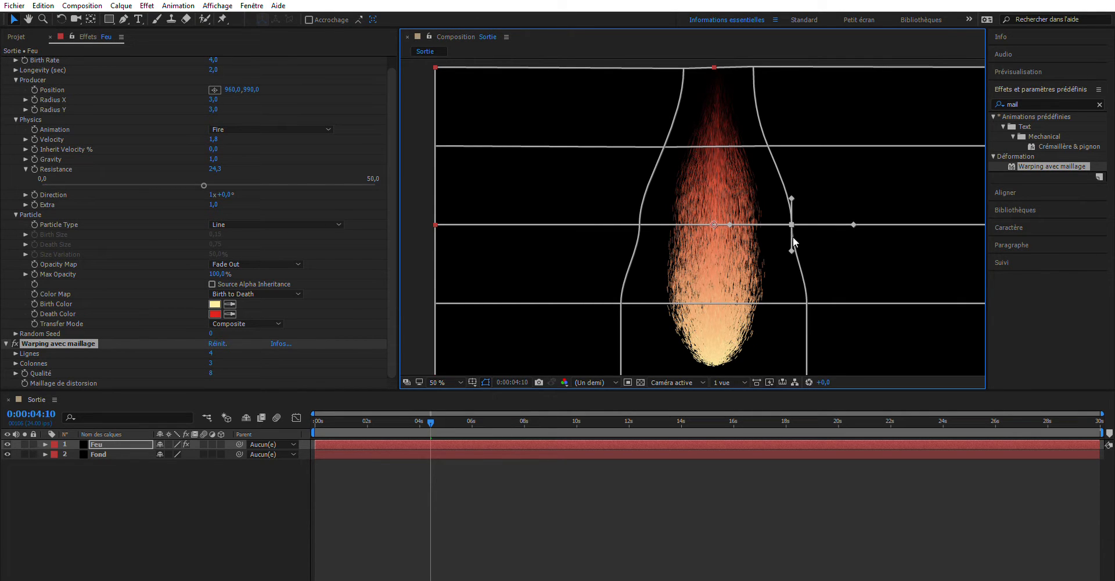
drag(792, 240, 798, 242)
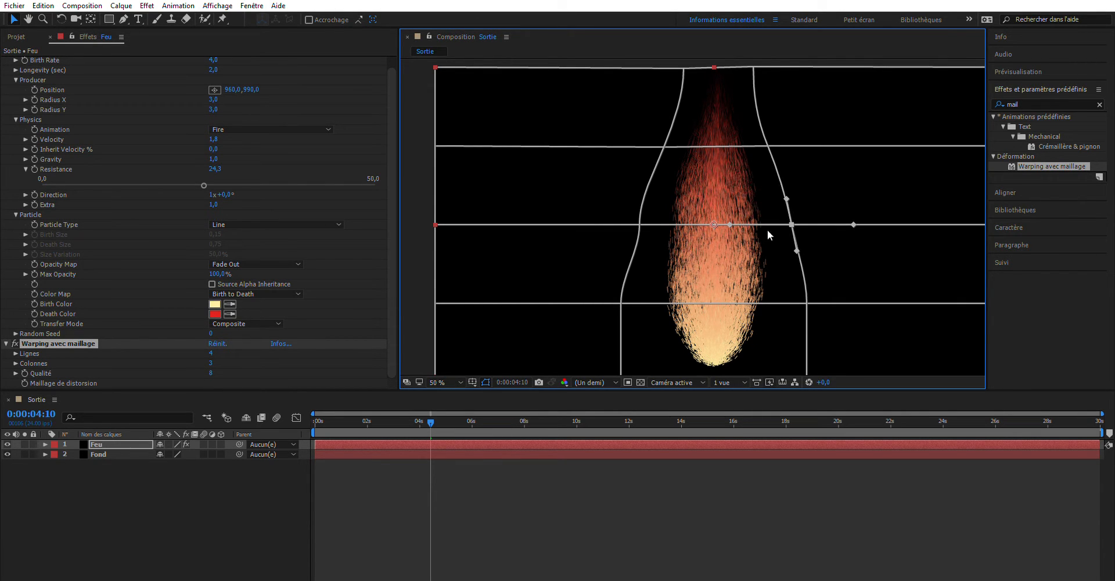
click(639, 225)
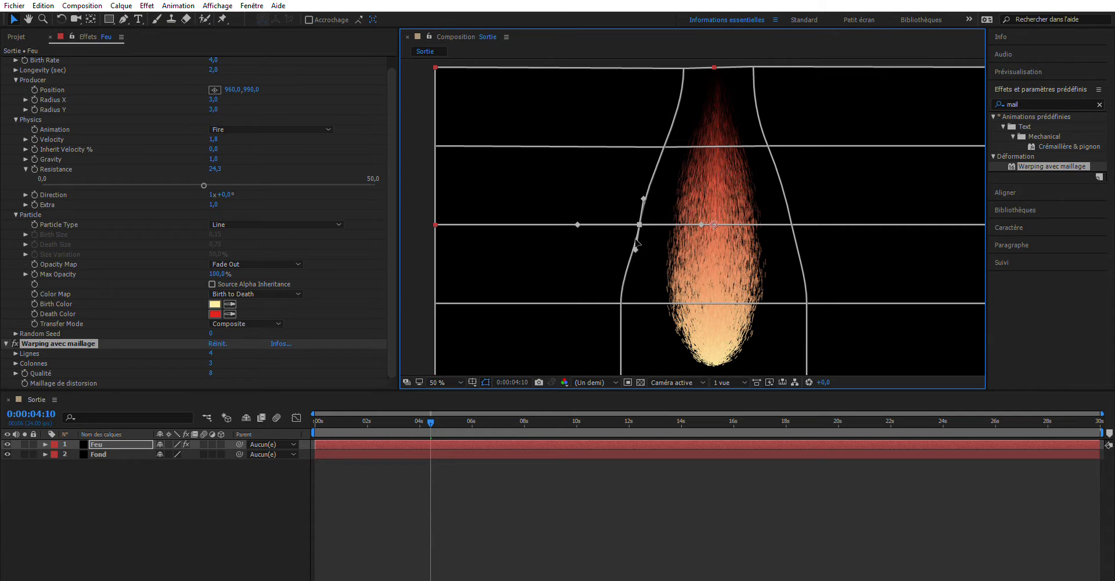
drag(635, 249, 633, 247)
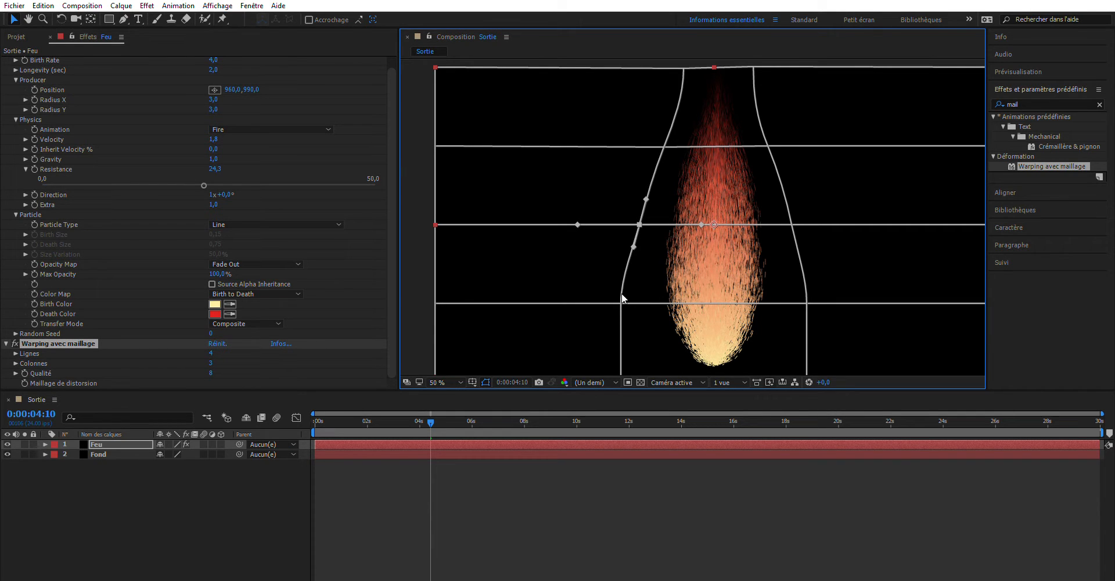
- Move the top-edge mesh points closer together and shorten the left point's inner horizontal tangent to bend the flame's tip
key(h)
drag(702, 324, 630, 345)
key(v)
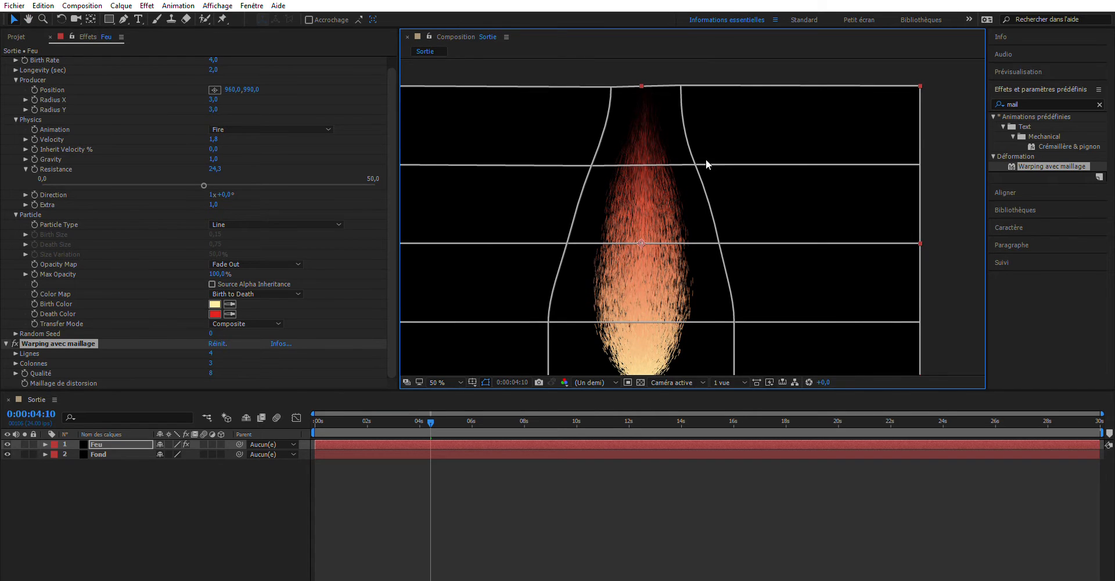
drag(681, 78, 624, 76)
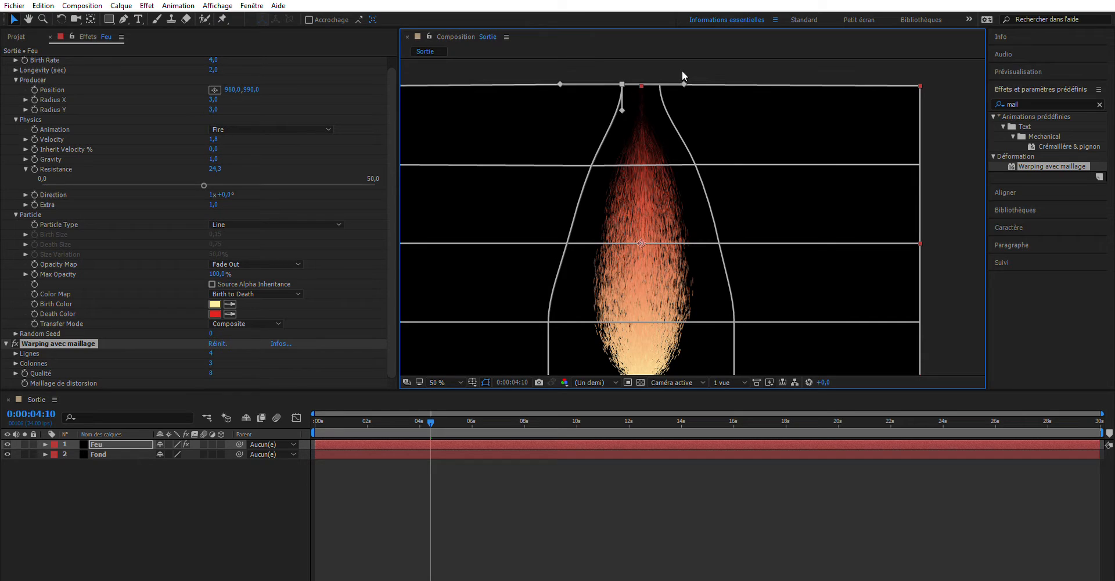
drag(682, 71, 632, 70)
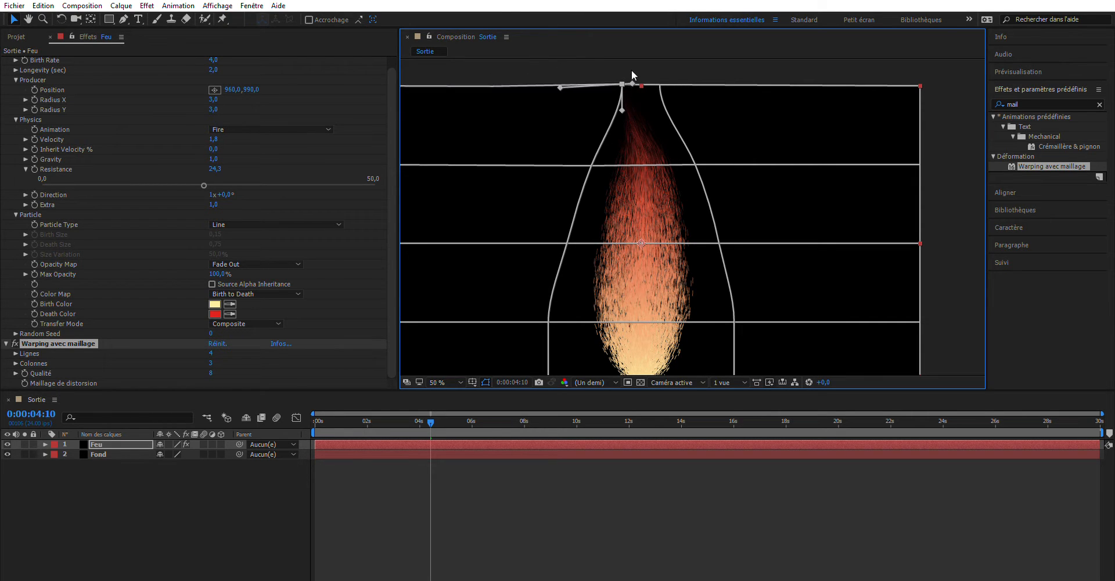
- Deselect the layer to check the flame without the grid, and reselect the Warping avec maillage effect
click(657, 72)
click(595, 72)
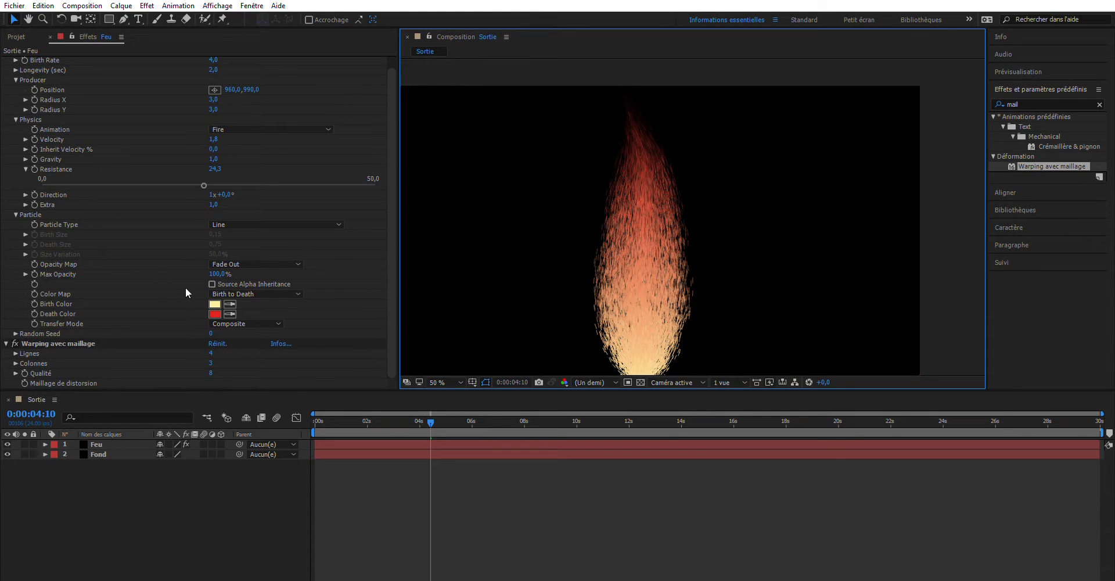
click(47, 340)
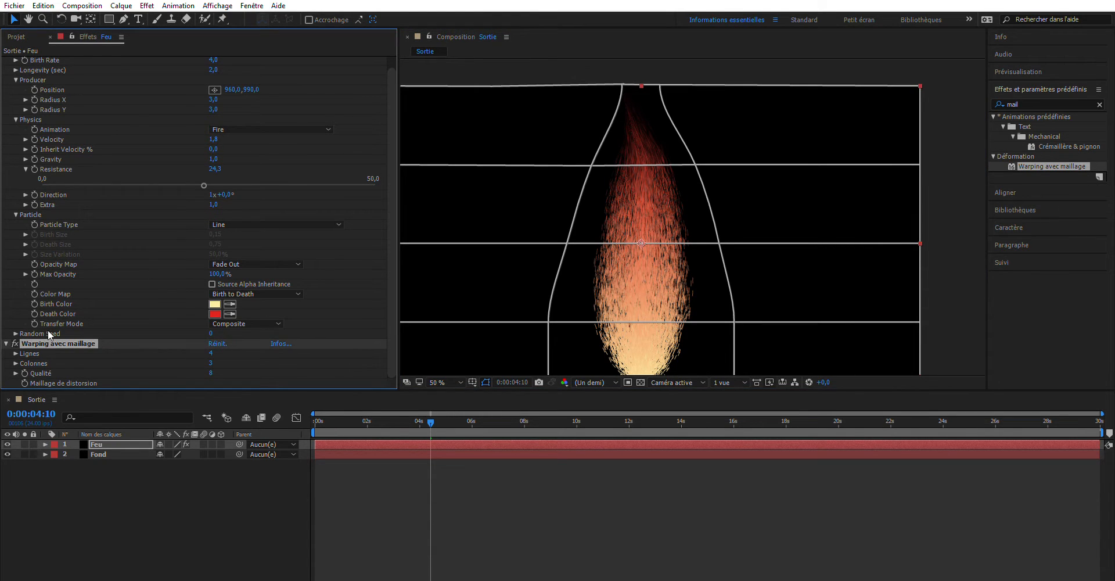
- Shorten the inner horizontal tangent of the right mesh point on the top edge to straighten the flame's tip
click(661, 84)
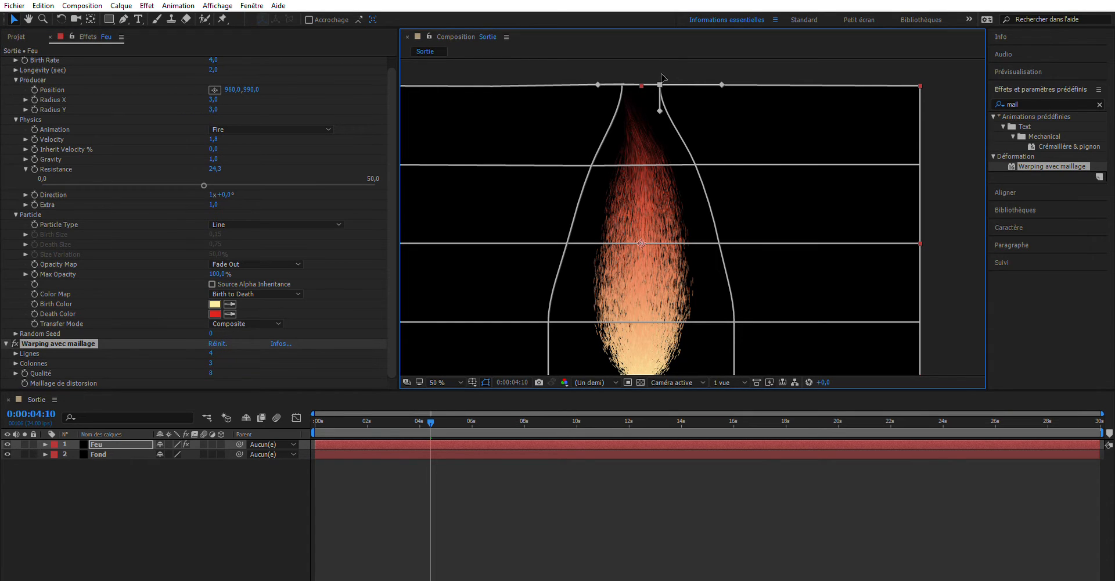
drag(599, 74, 651, 74)
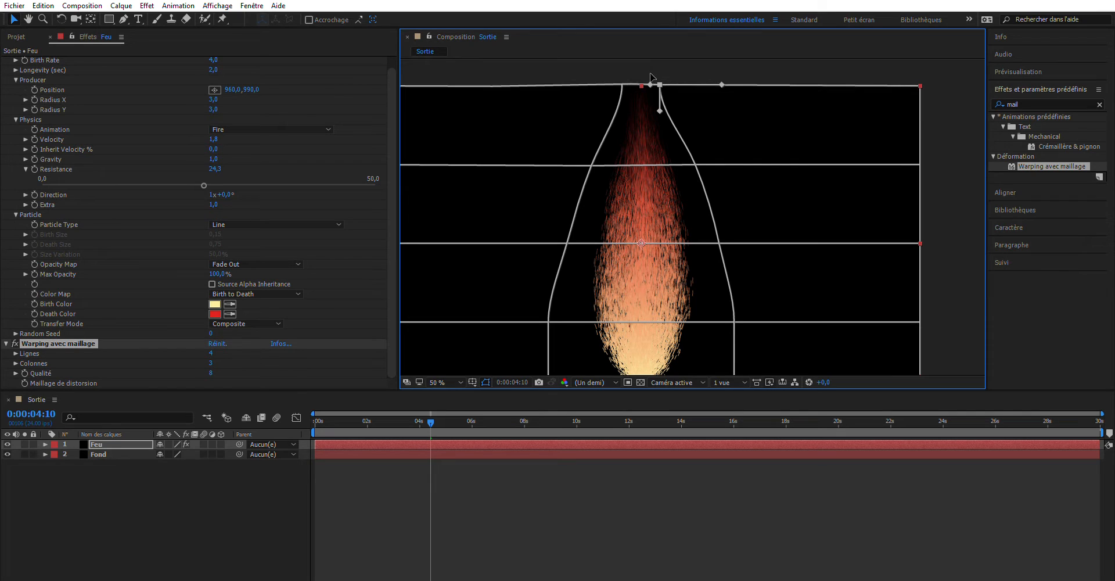
drag(726, 273, 773, 221)
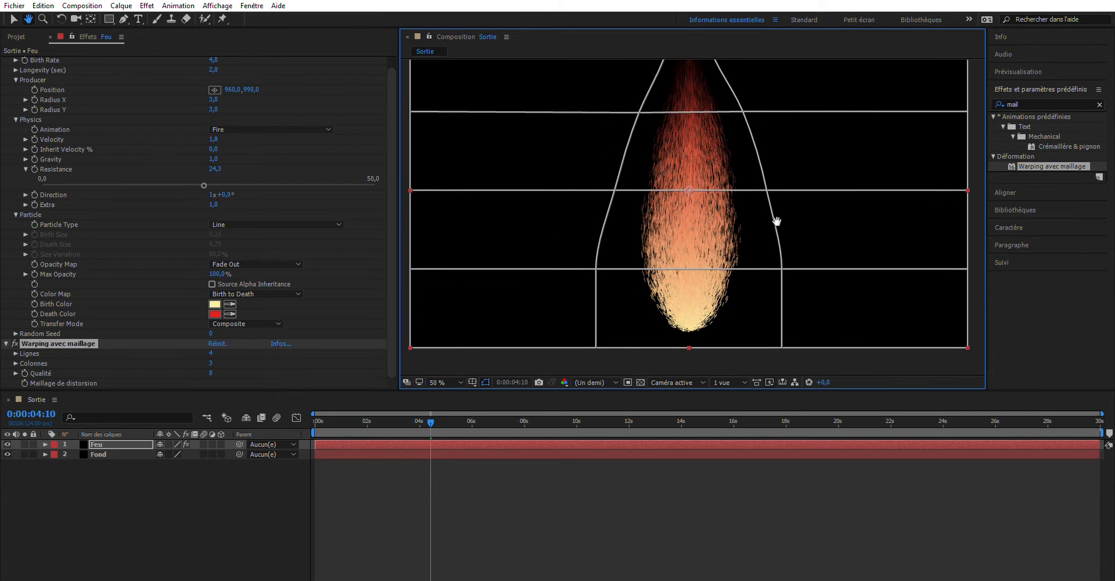
- Play the Sortie composition to check the warped flame's motion from its base to its tip
key(space)
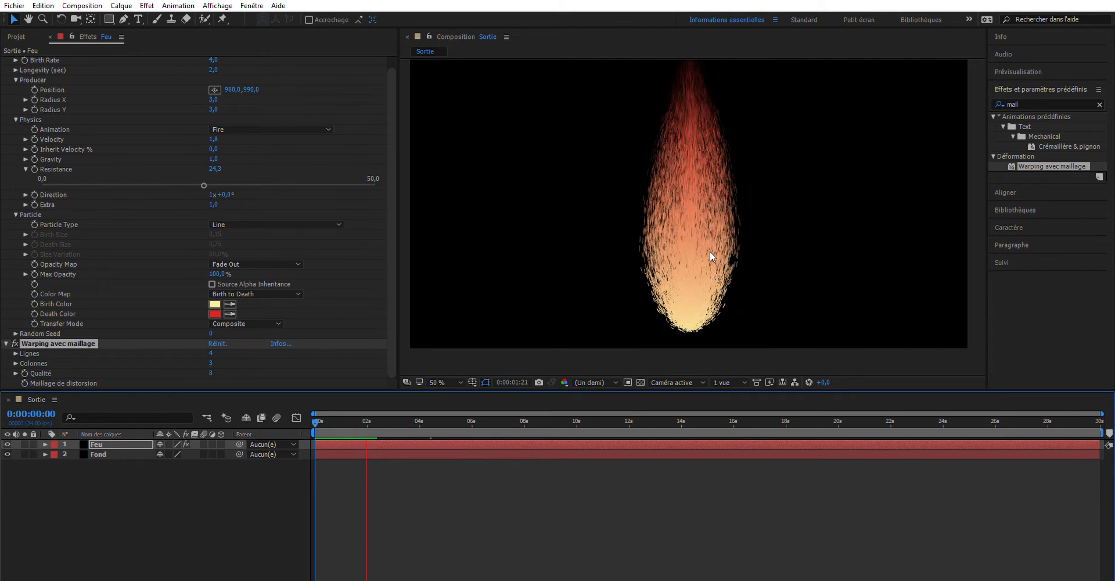
key(space)
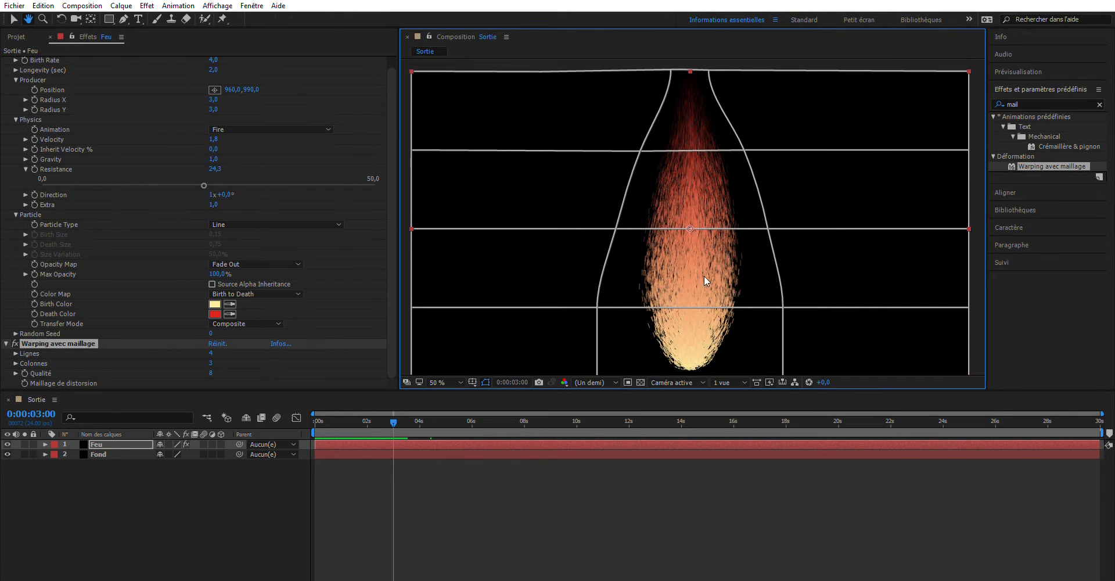
key(comma)
key(period)
drag(775, 252, 780, 212)
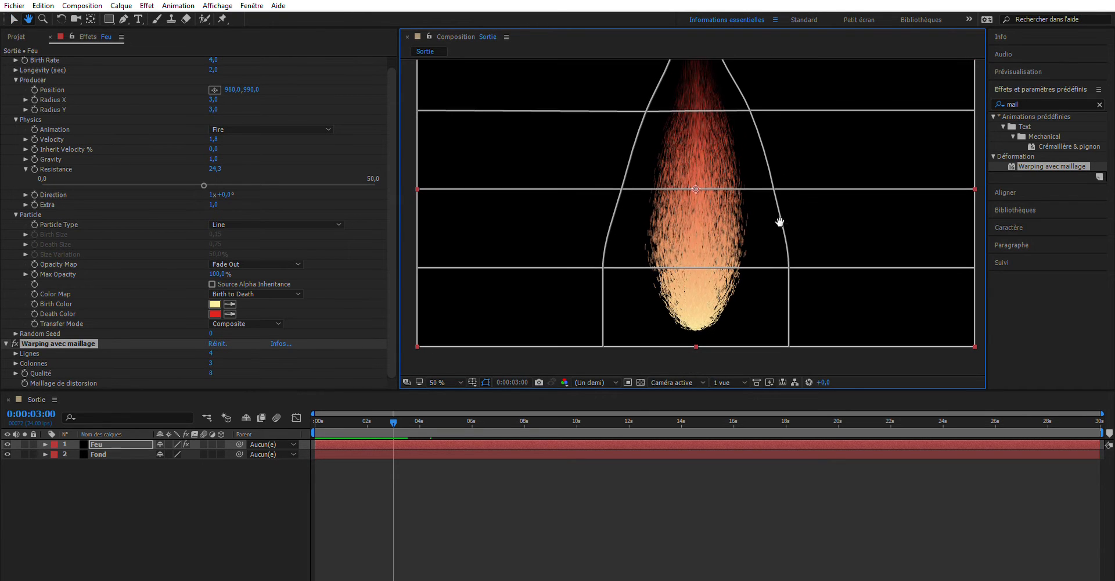
key(space)
click(736, 288)
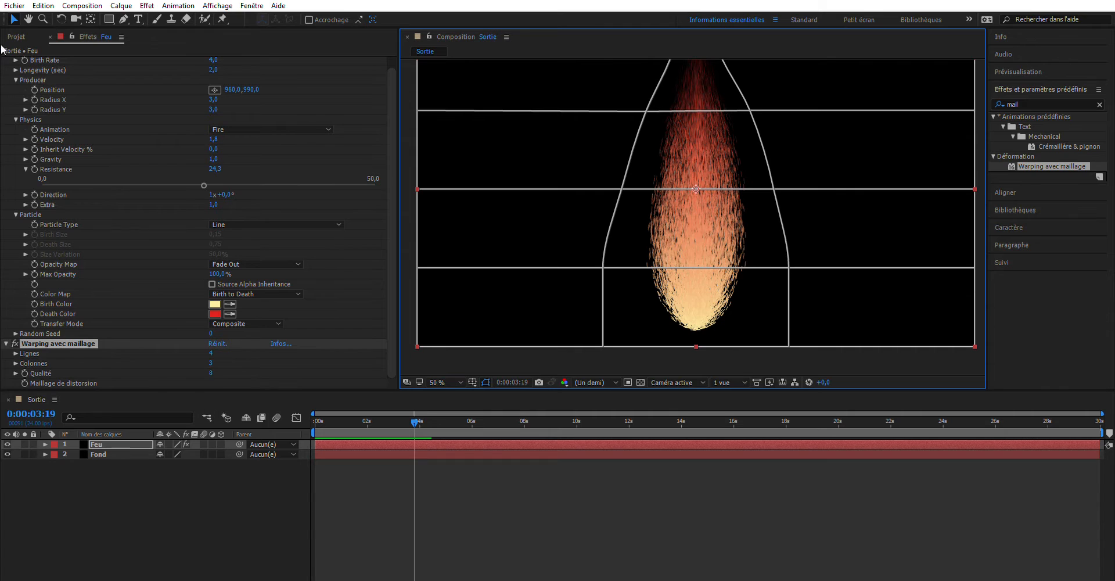
- Create a new composition named Deformation_1 and add the Noir uni 1 solid to it
click(16, 37)
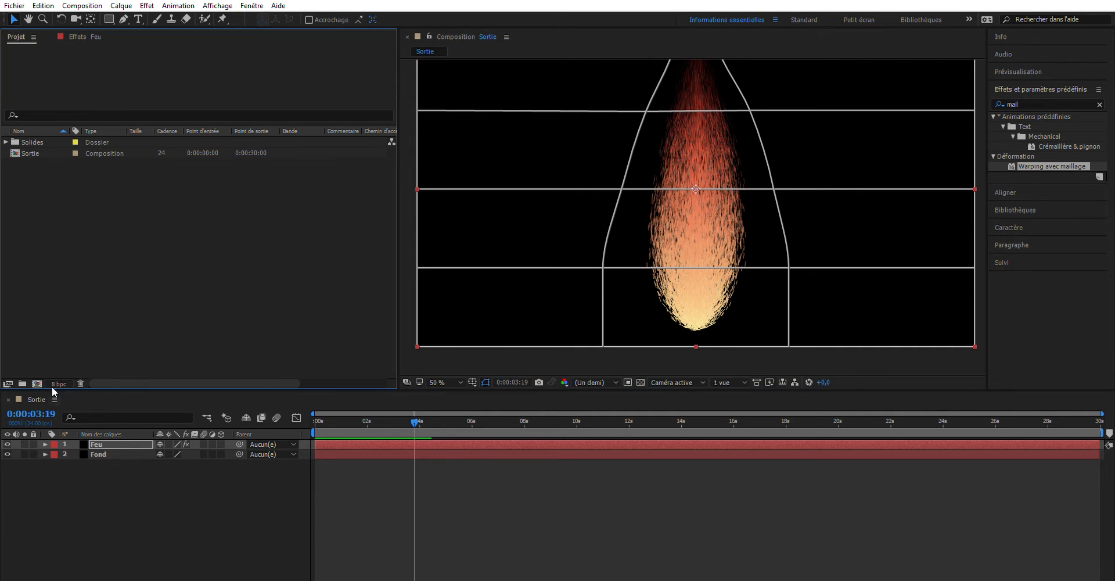
click(37, 382)
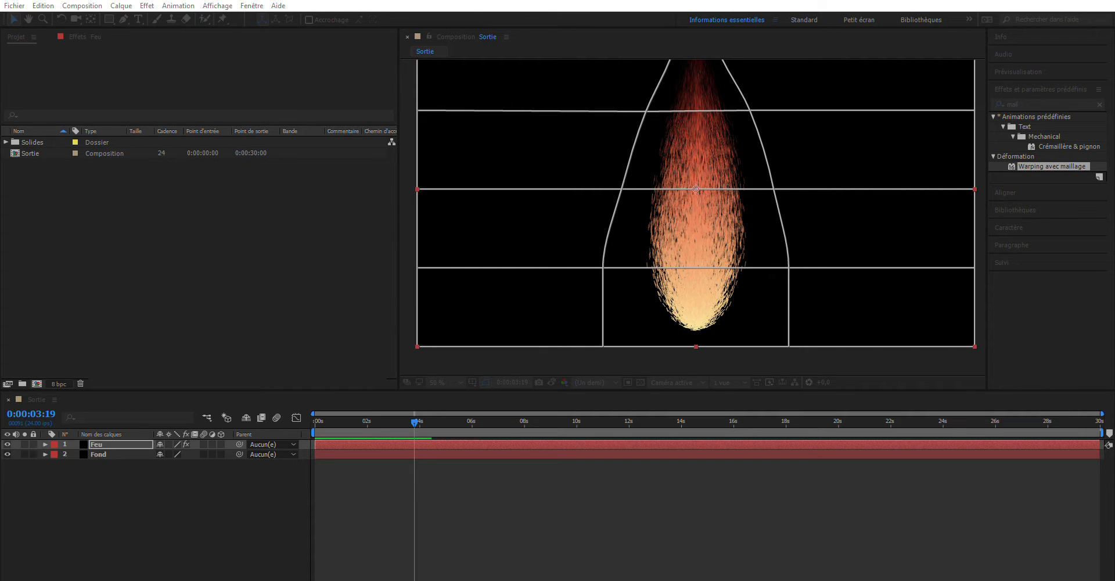
key(Return)
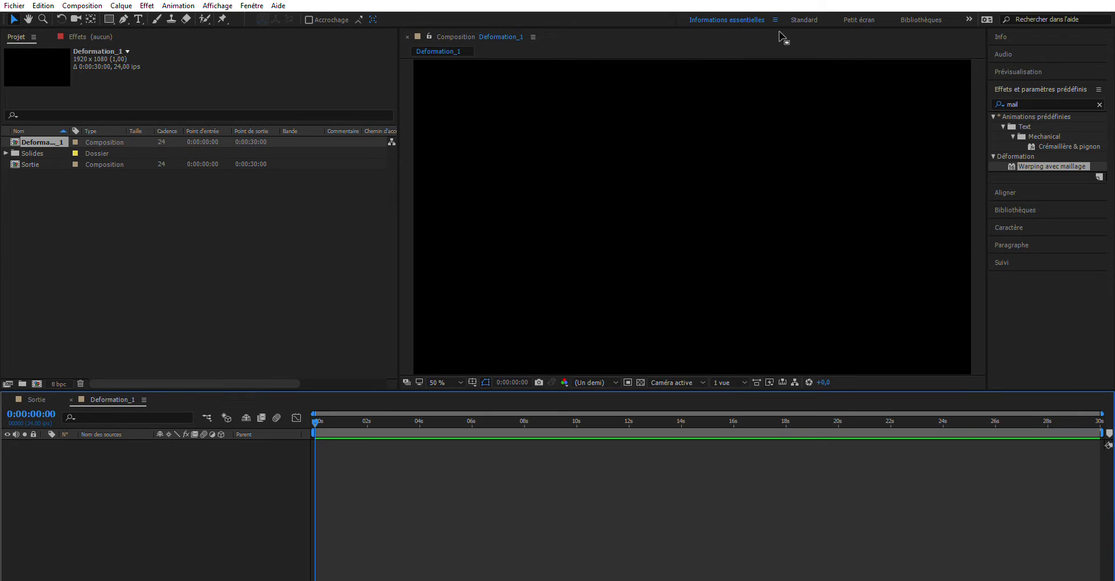
click(6, 152)
drag(27, 157, 87, 488)
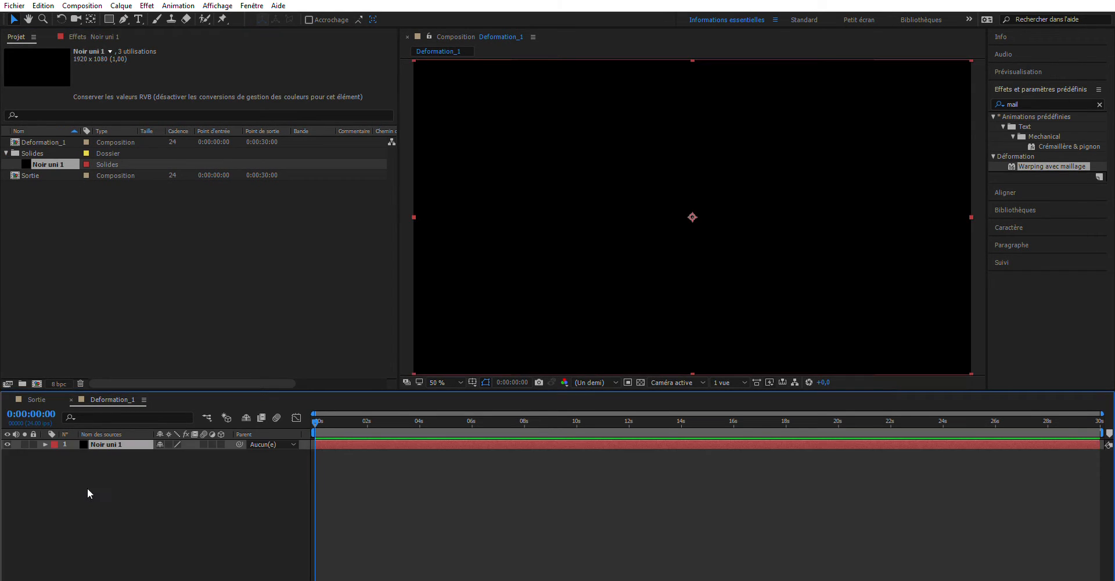
- Search the effects for "bruit fractal" and apply Bruit fractal to the Noir uni 1 layer
click(1032, 103)
drag(1032, 104, 993, 103)
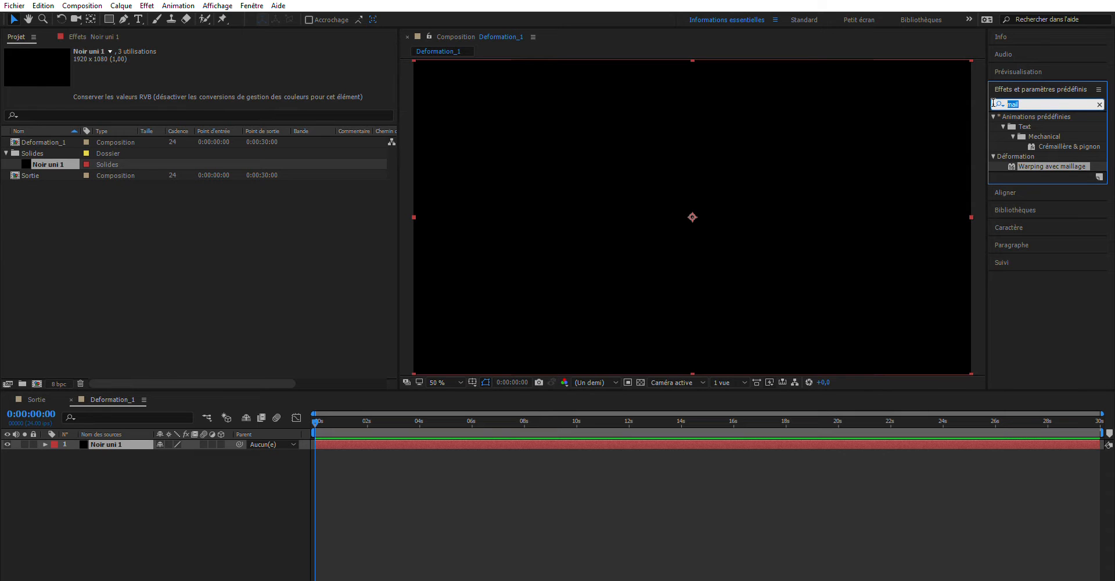
text(brut frac)
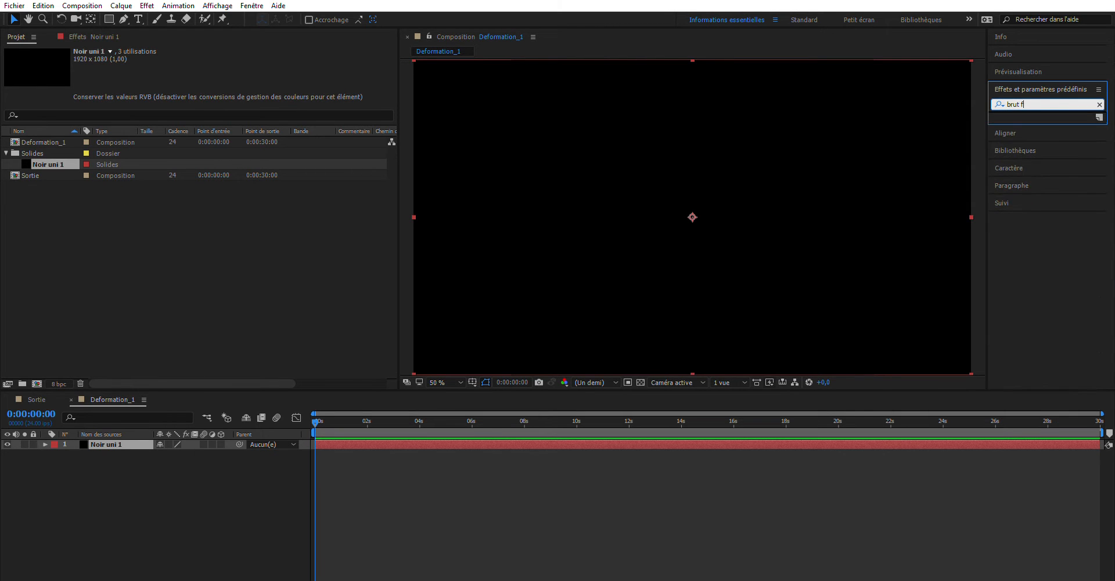
key(BackSpace)
key(BackSpace)
key(BackSpace)
key(BackSpace)
key(BackSpace)
key(BackSpace)
key(BackSpace)
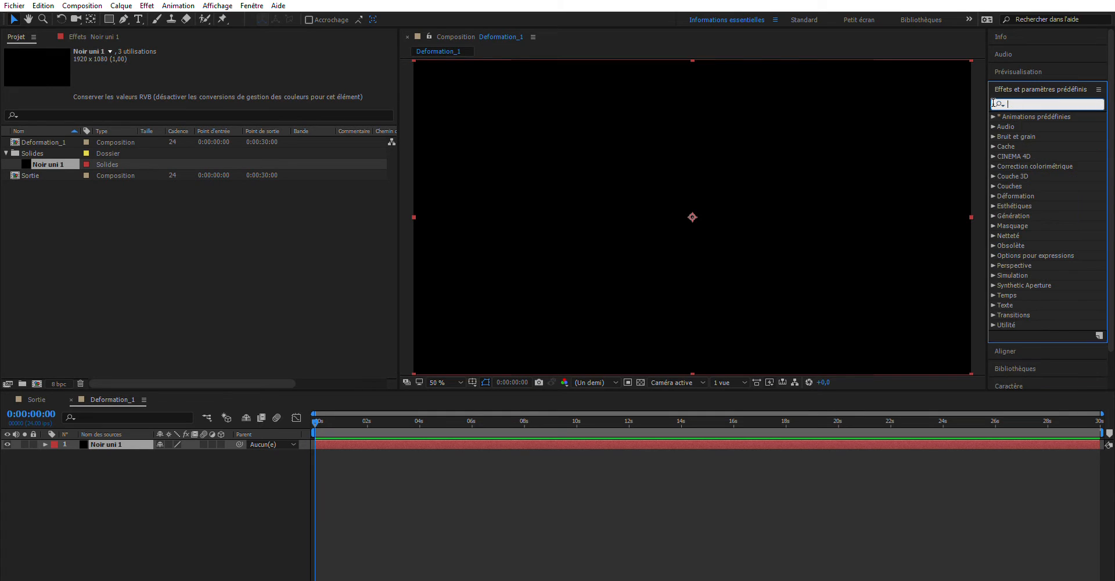
text(uit fractal)
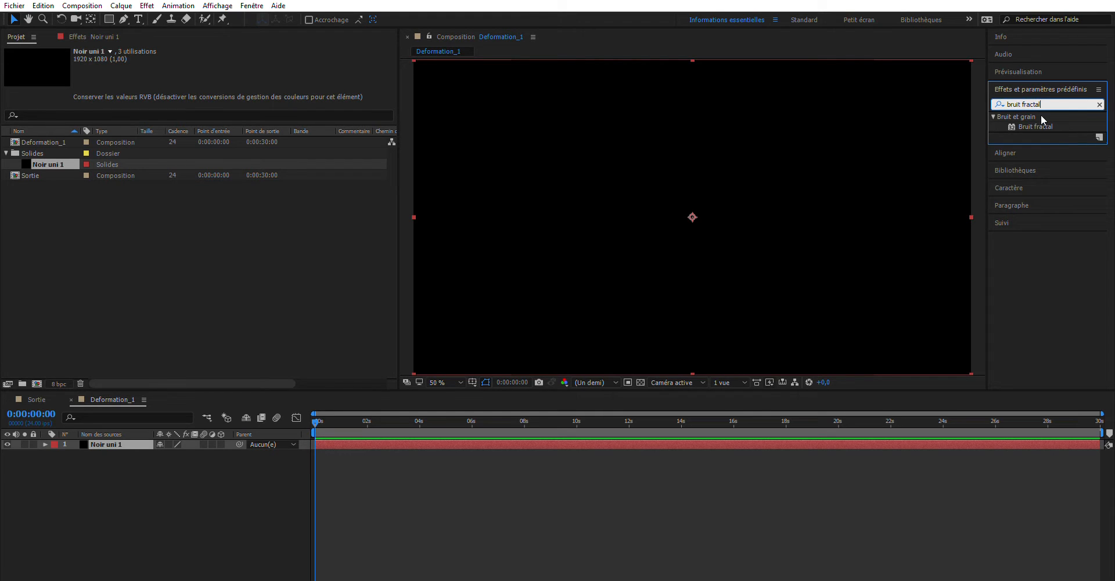
drag(1039, 125, 116, 444)
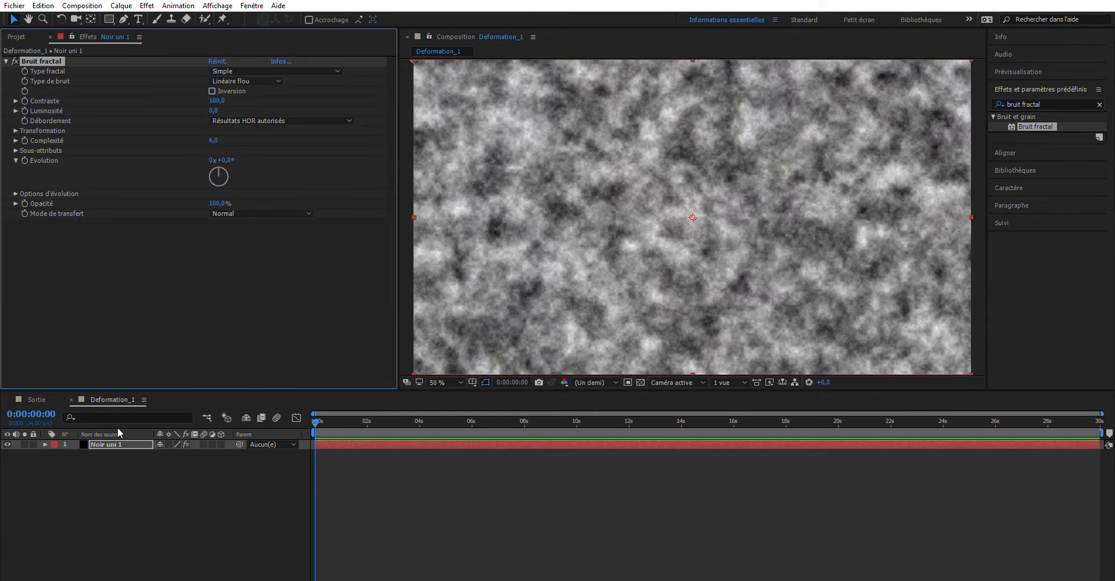
- Expand the Bruit fractal properties in the timeline, preview the noise, and return the playhead to the start
click(45, 443)
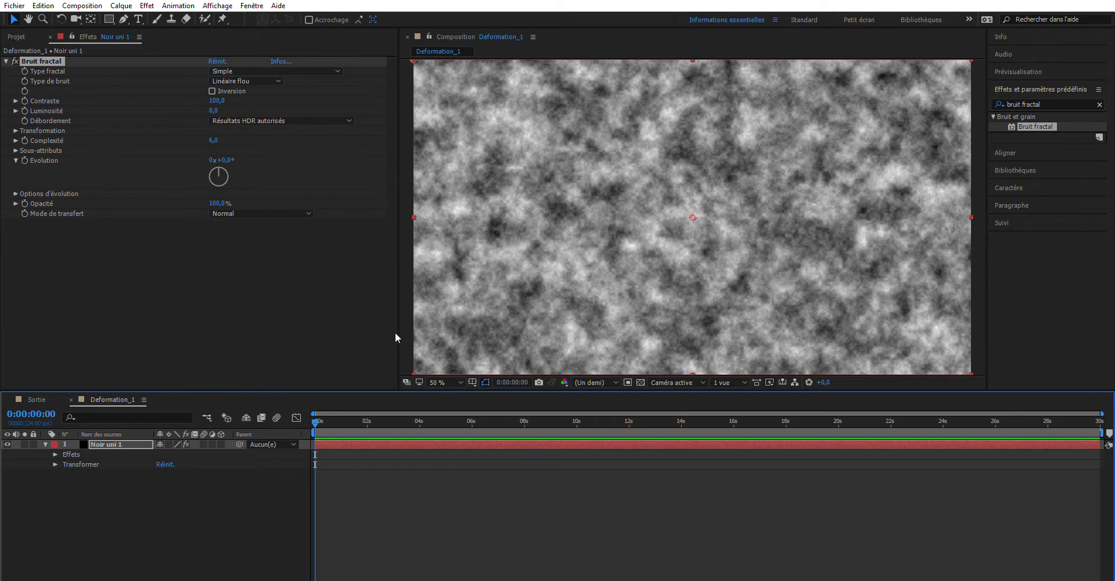
click(56, 449)
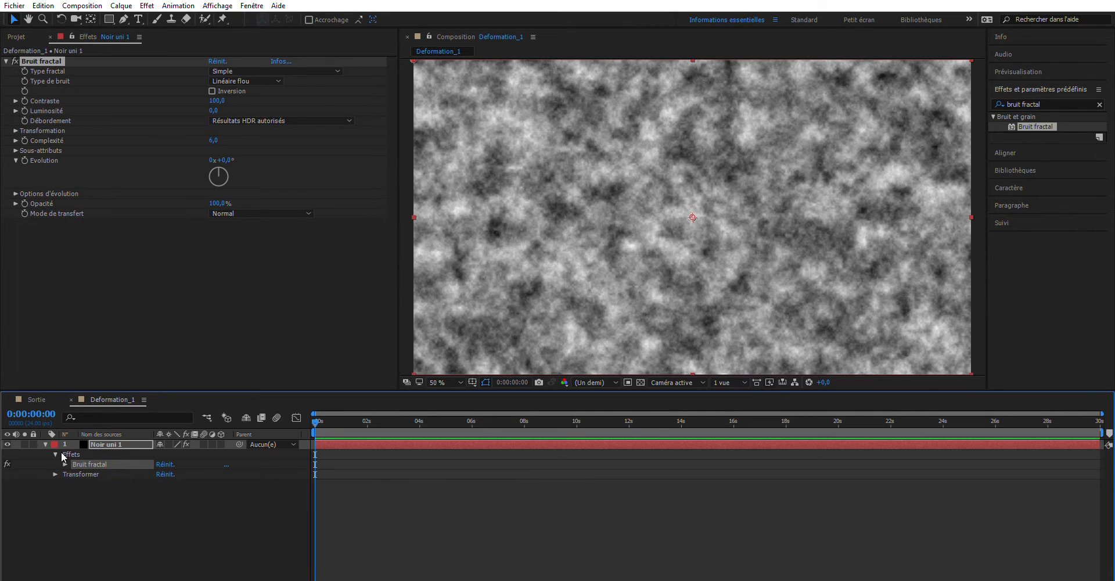
click(65, 465)
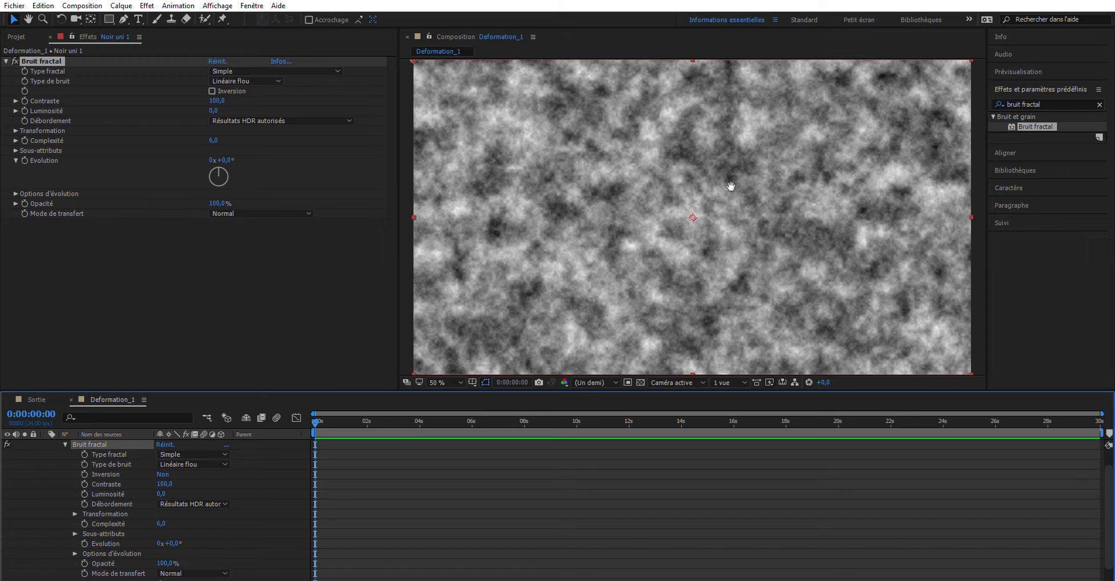
key(space)
key(space)
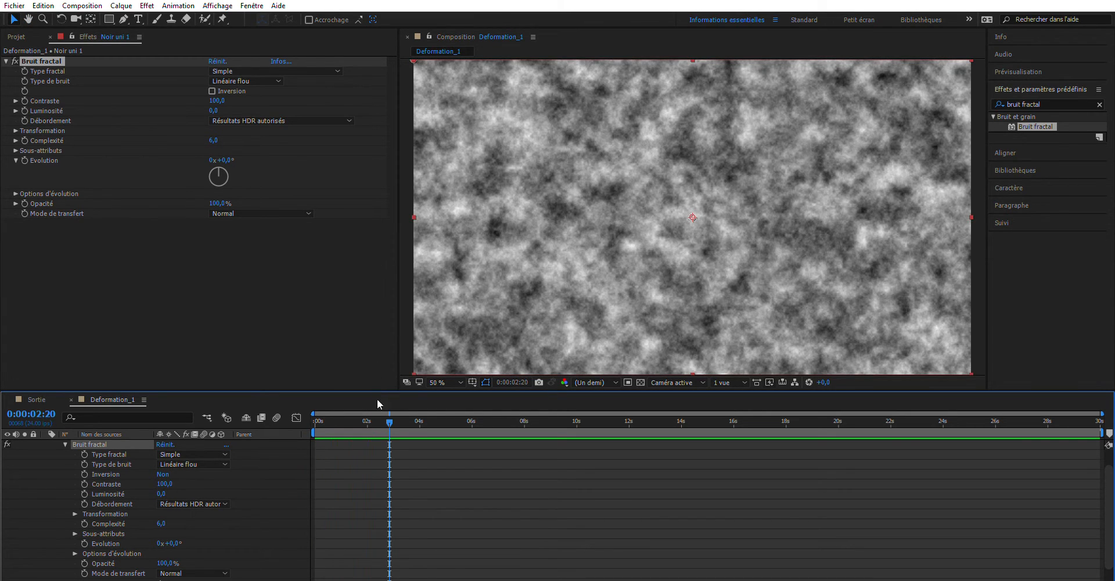
drag(389, 420, 232, 406)
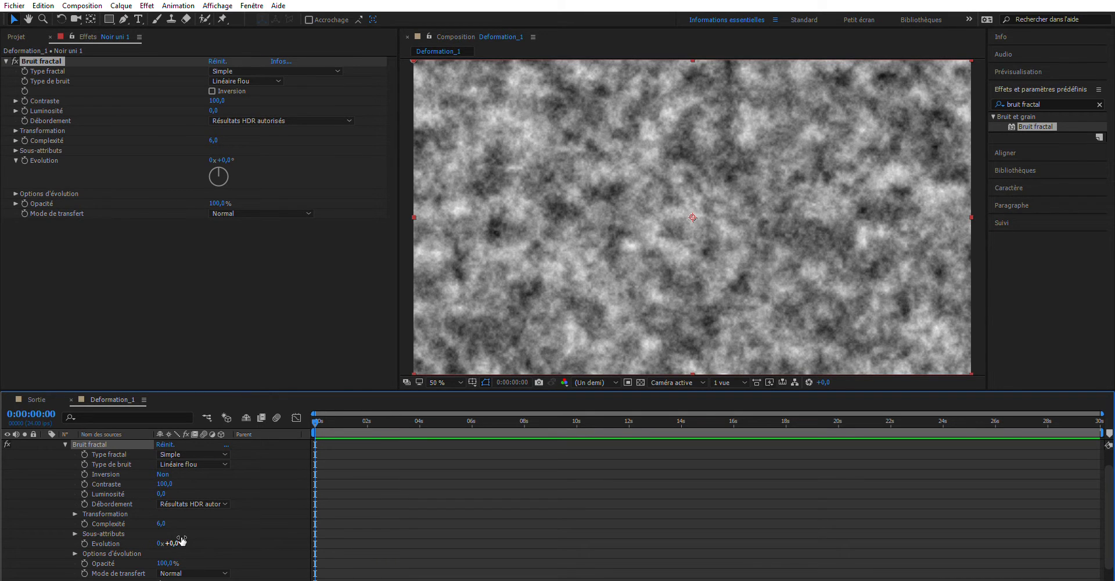
- Test the Evolution parameter of Bruit fractal, undo the change, and animate it with the expression time*500
drag(182, 537, 839, 504)
key(ctrl+z)
alt+click(84, 542)
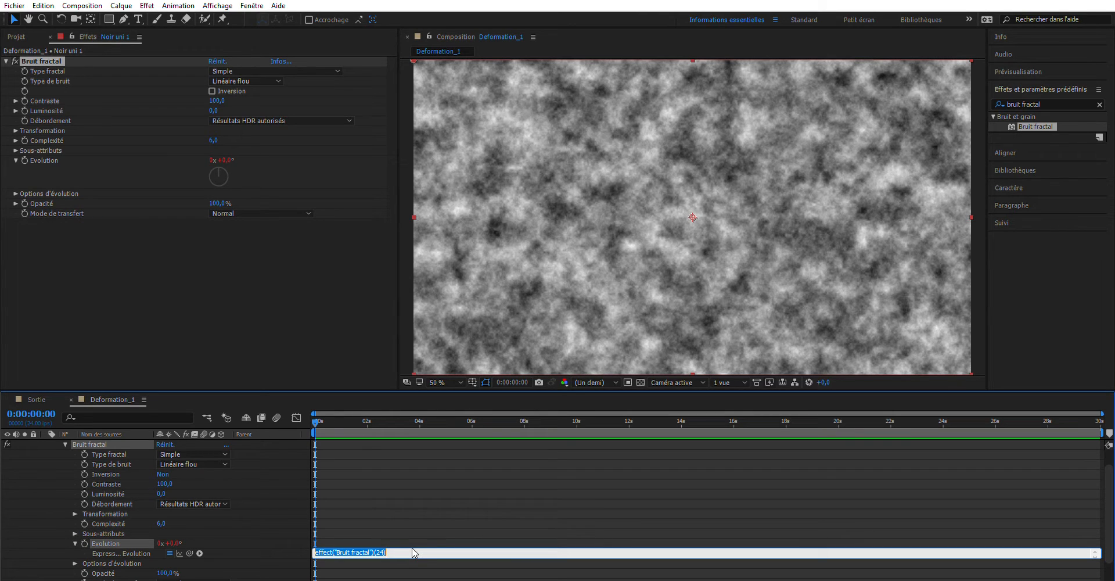
text(time)
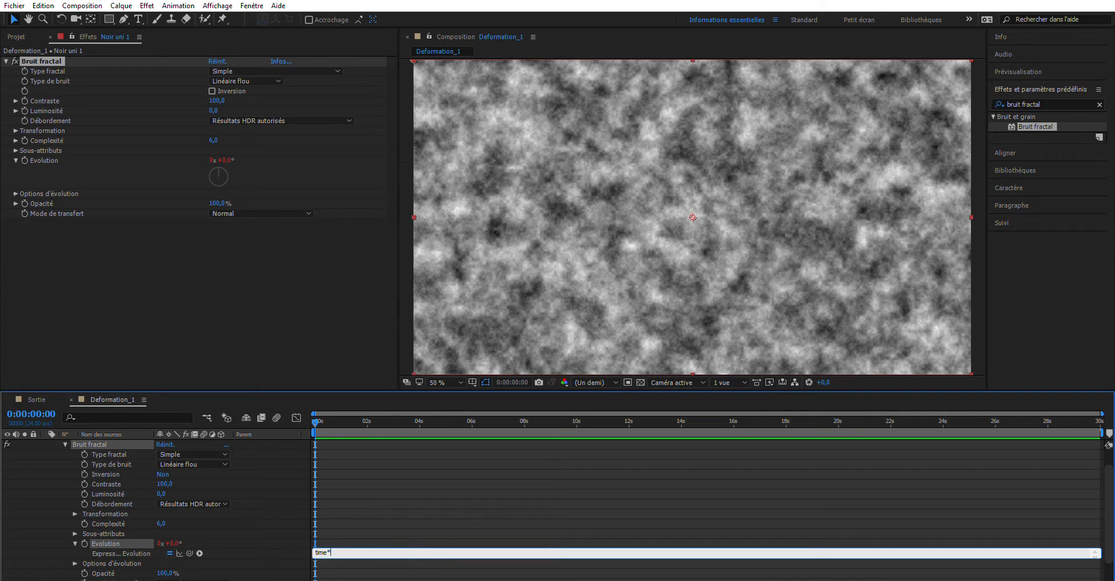
text(*500)
click(413, 548)
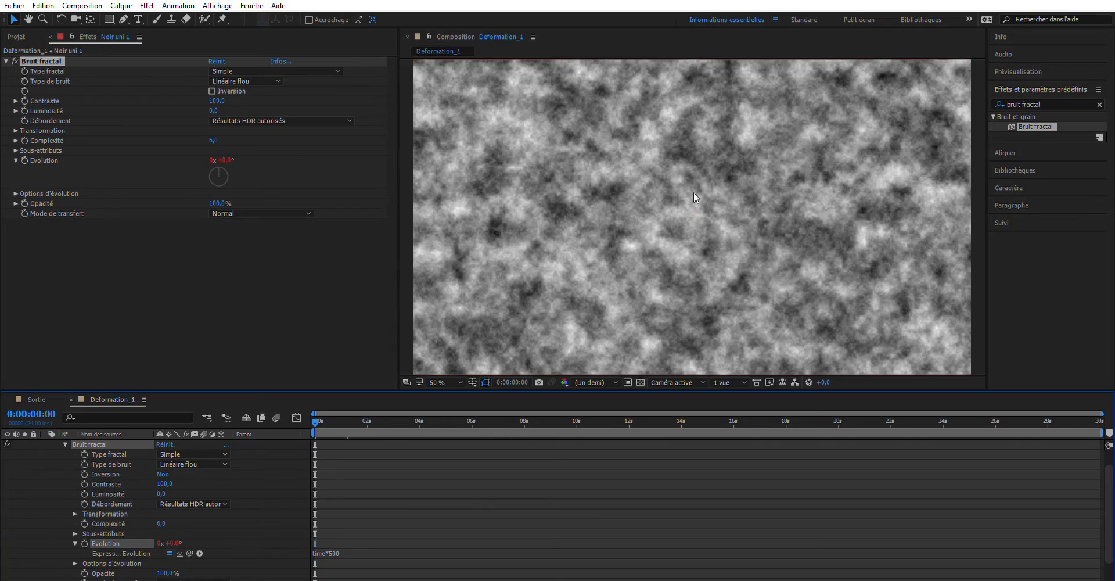
- Play the composition to check the noise's evolution, and return the playhead to the start
key(space)
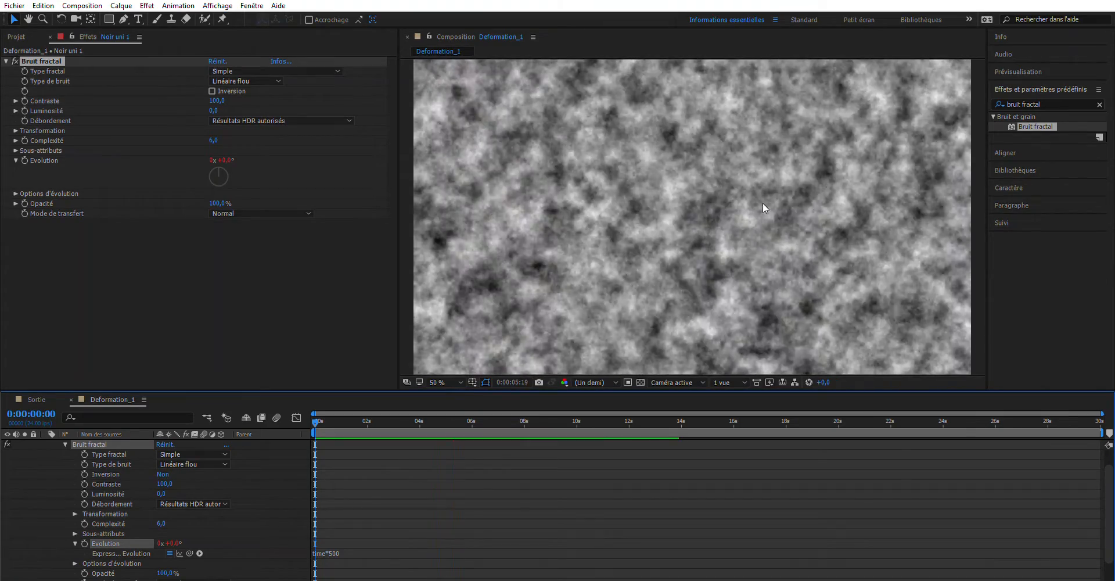
click(691, 233)
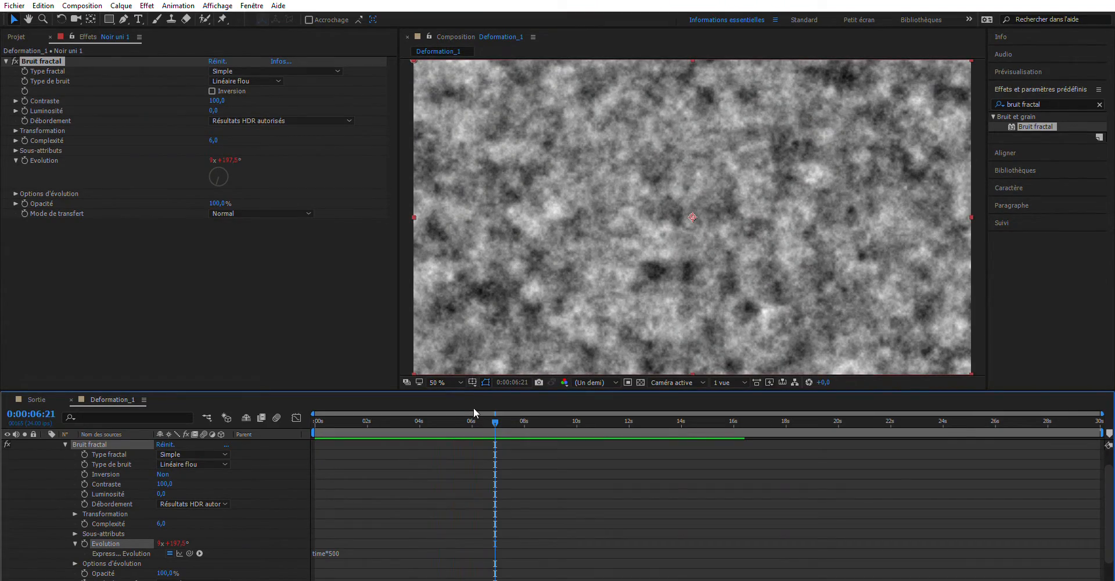
drag(497, 409, 278, 402)
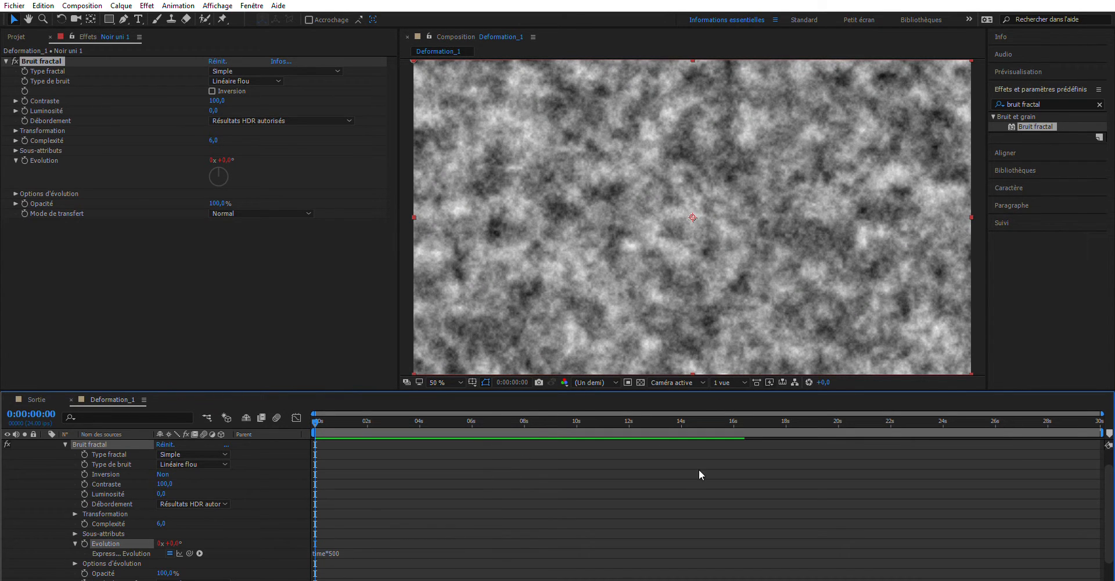
- Turn off Echelle uniforme in Bruit fractal's Transformation, stretch the noise to scale width 179 and height 455, and preview it
scroll(257, 503, up, 1)
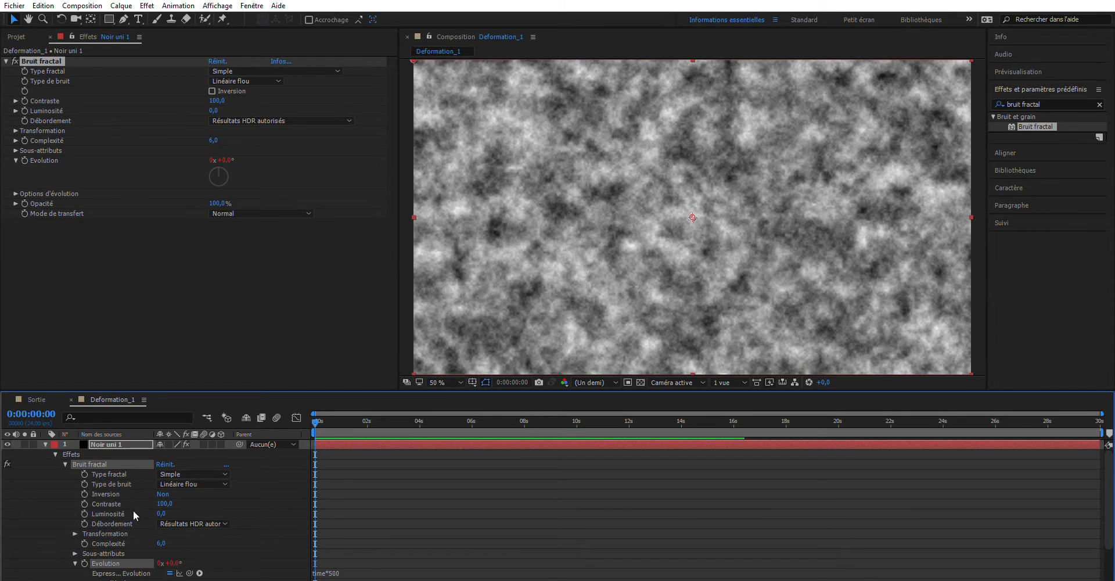
click(75, 533)
scroll(75, 533, down, 1)
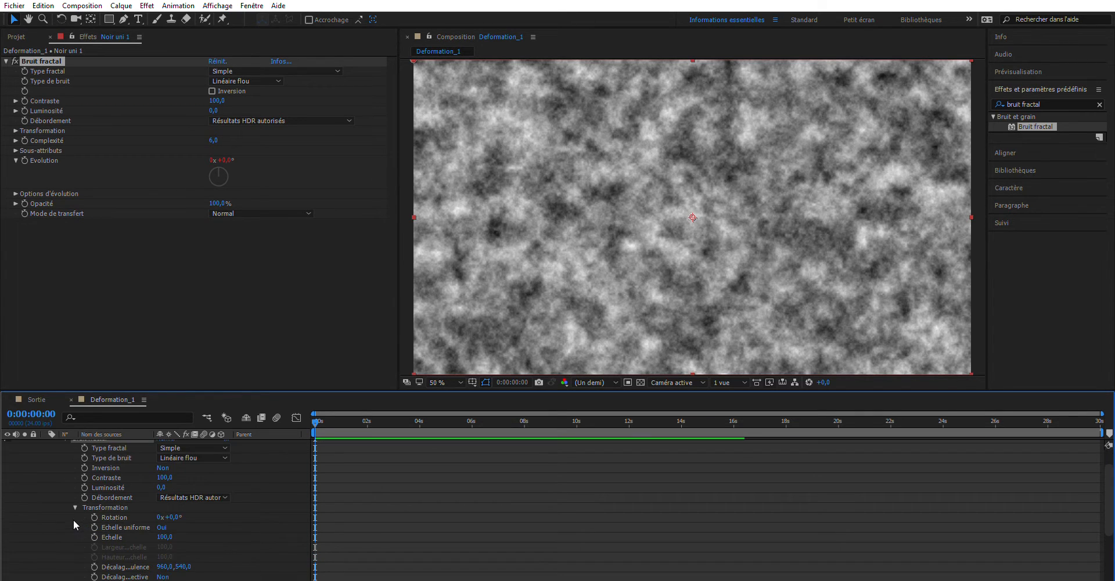
click(162, 527)
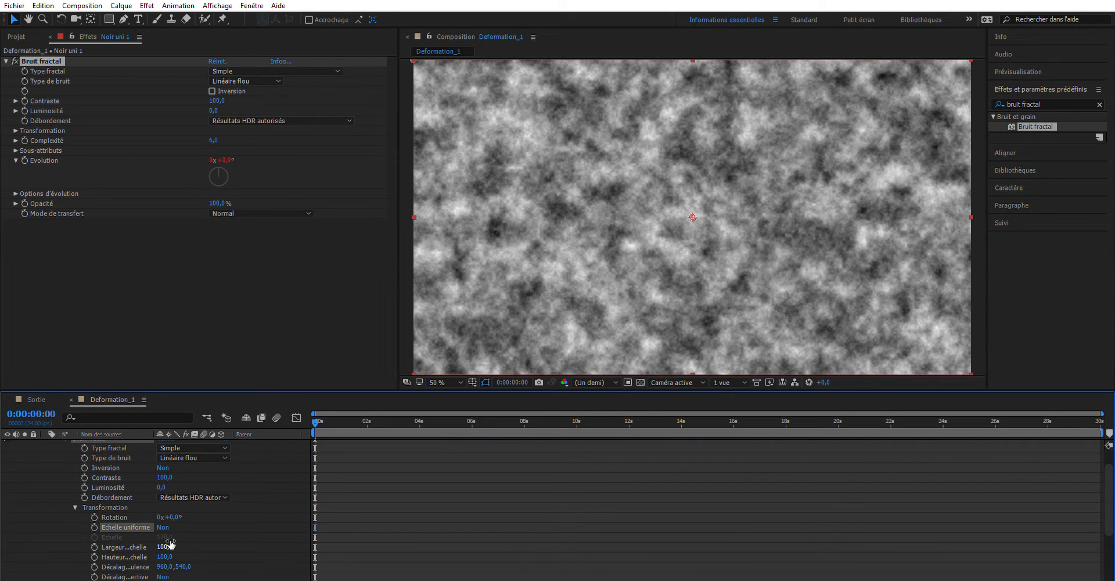
drag(170, 544, 308, 484)
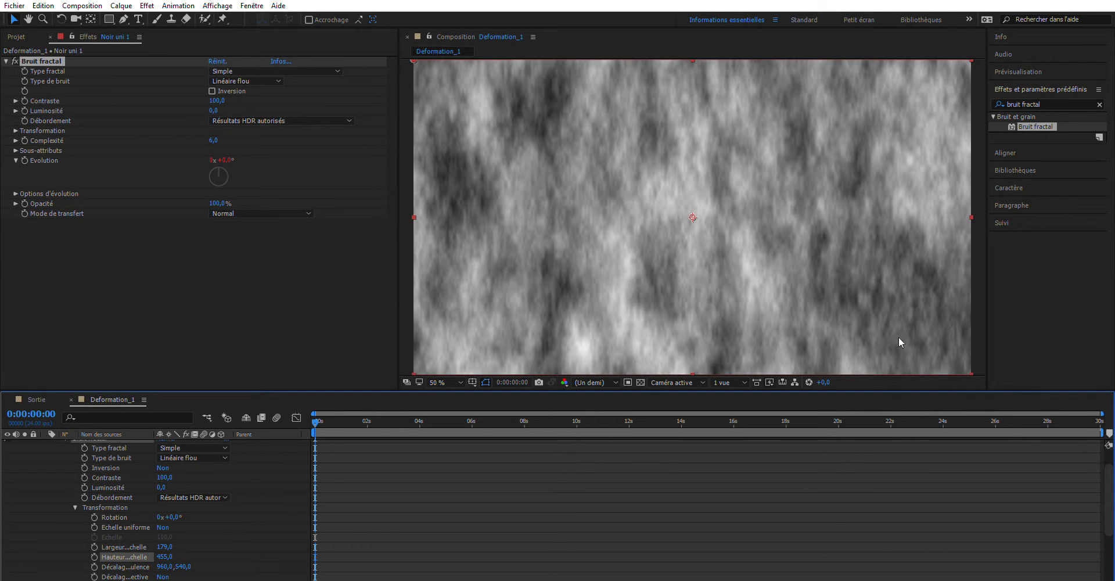
key(space)
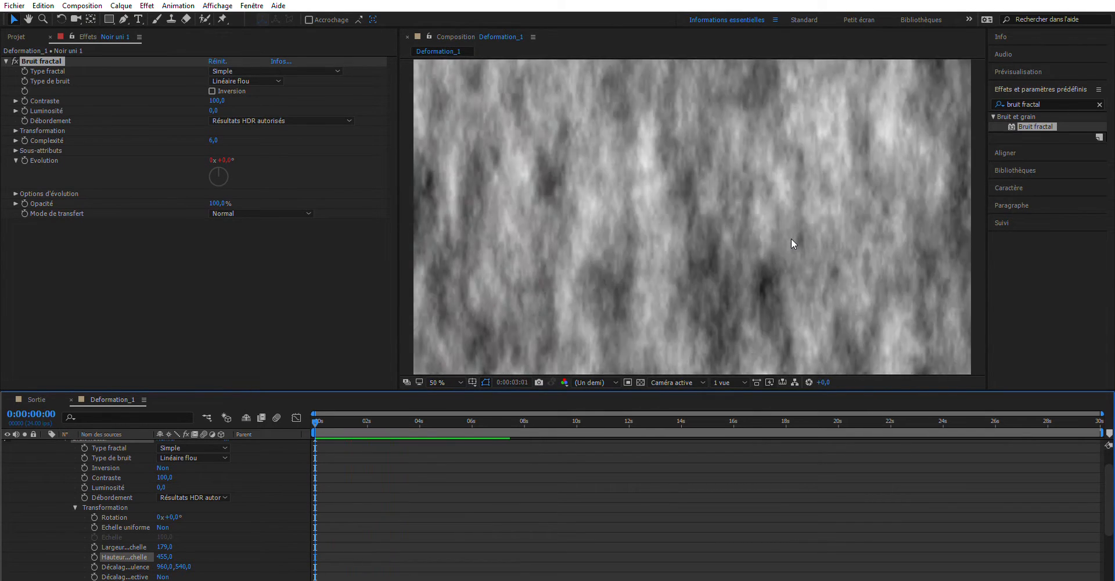
key(space)
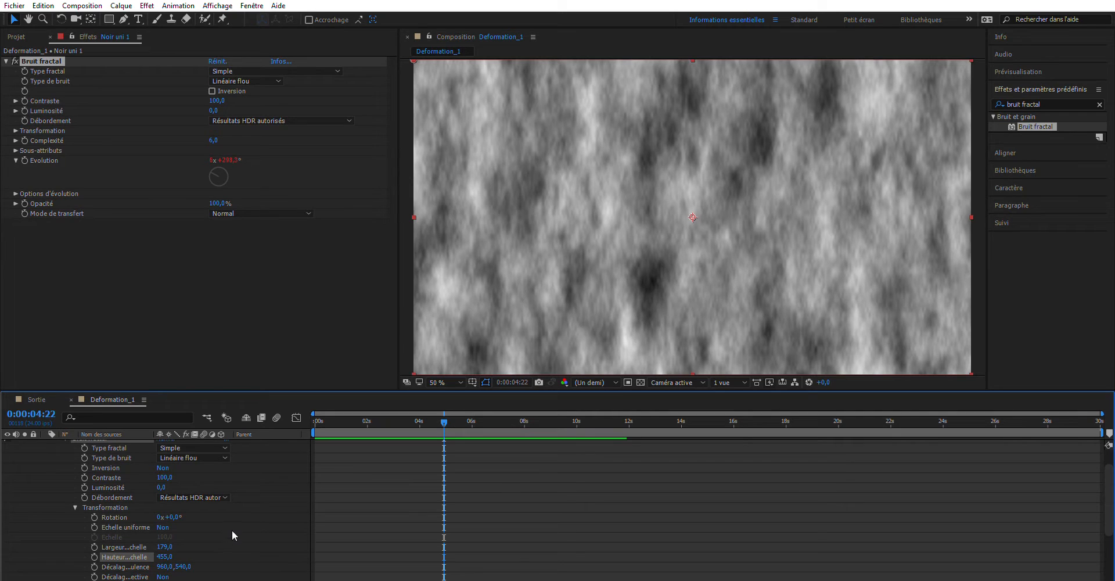
- Animate Bruit fractal's turbulence offset (Décalage turbulence) with the expression [0,time*-700]
scroll(233, 530, down, 1)
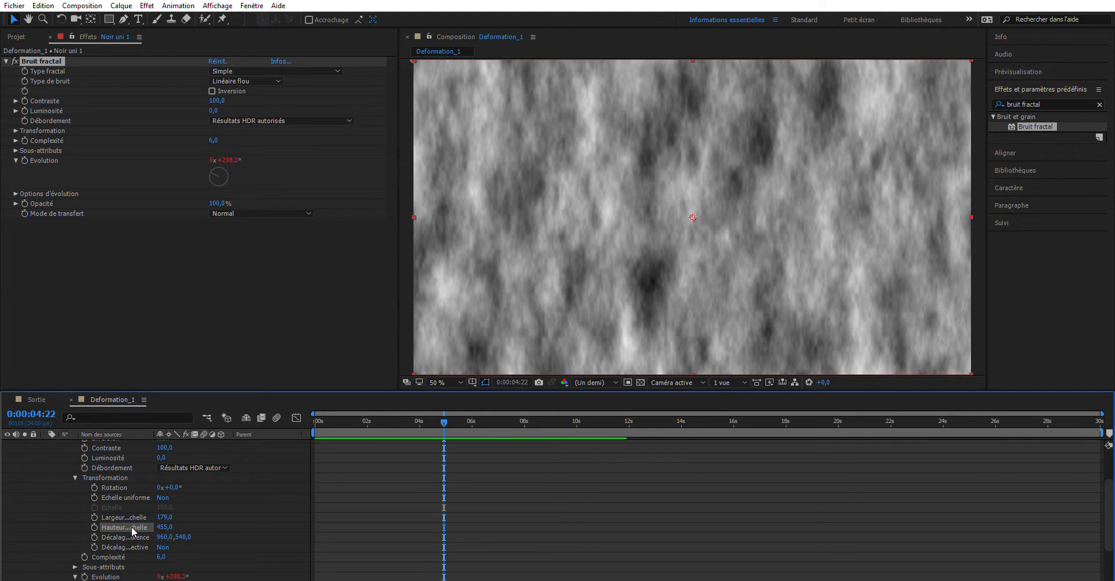
alt+click(94, 537)
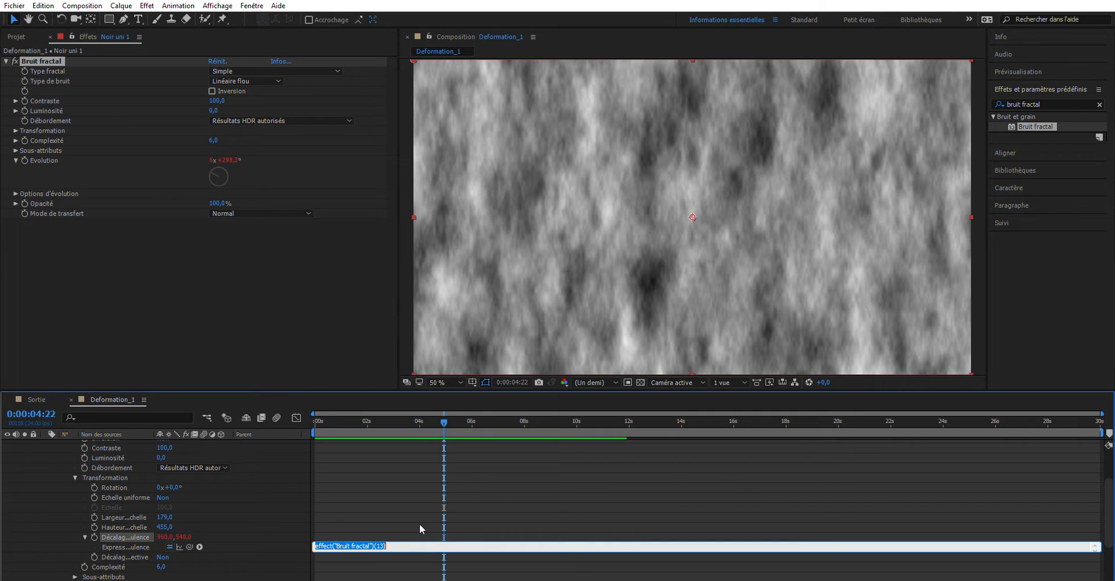
key(BackSpace)
text([0,t)
text(ime*)
text(-500)
key(BackSpace)
key(BackSpace)
key(BackSpace)
key(BackSpace)
text(700)
double_click(322, 545)
drag(158, 541, 174, 535)
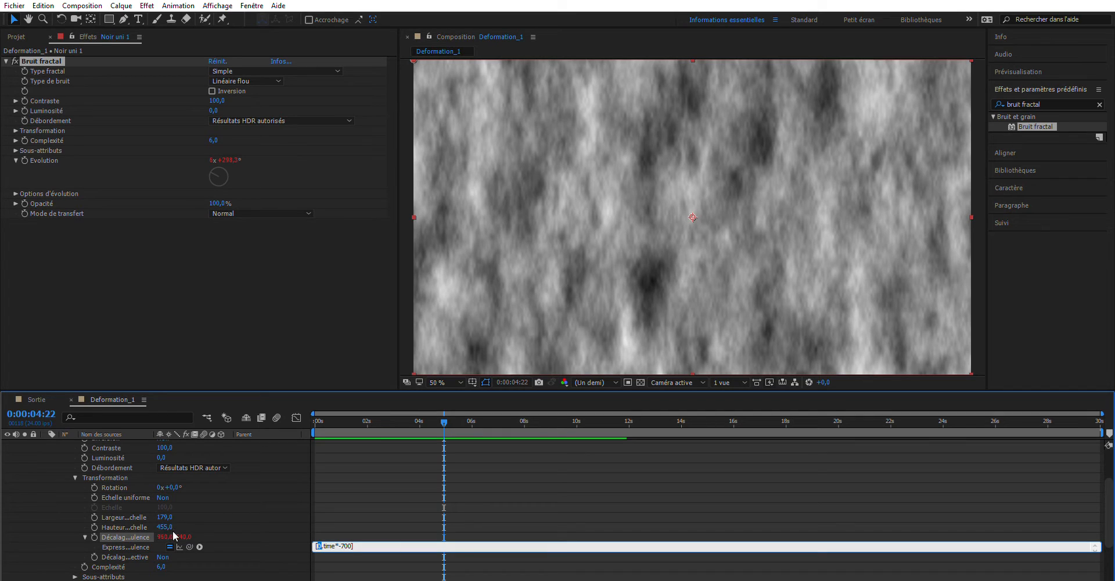
click(323, 543)
click(447, 422)
- Play Deformation_1 from the start to check the noise's vertical movement
key(Home)
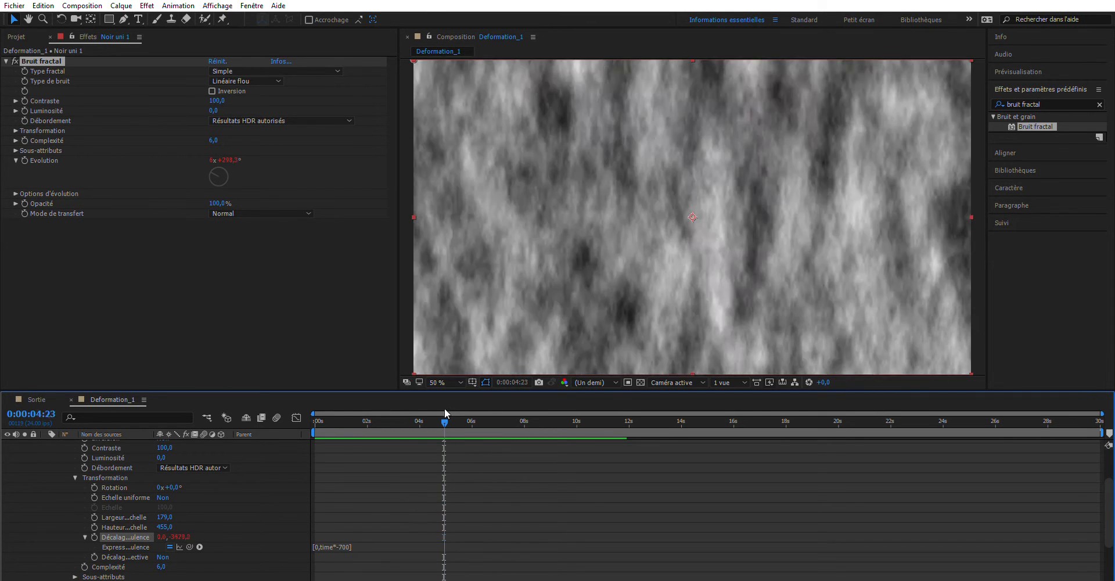
key(space)
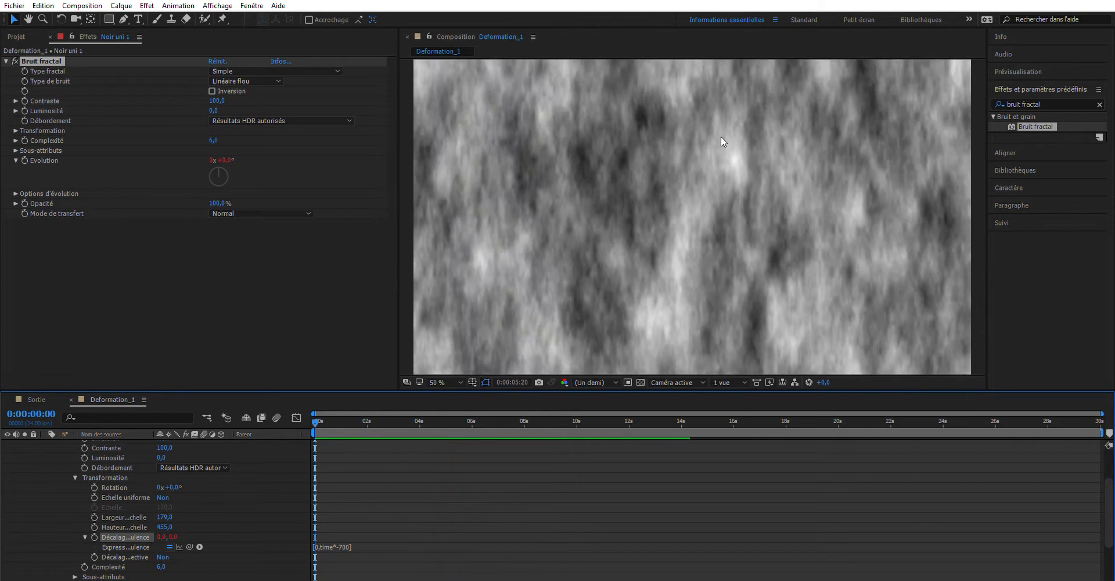
key(space)
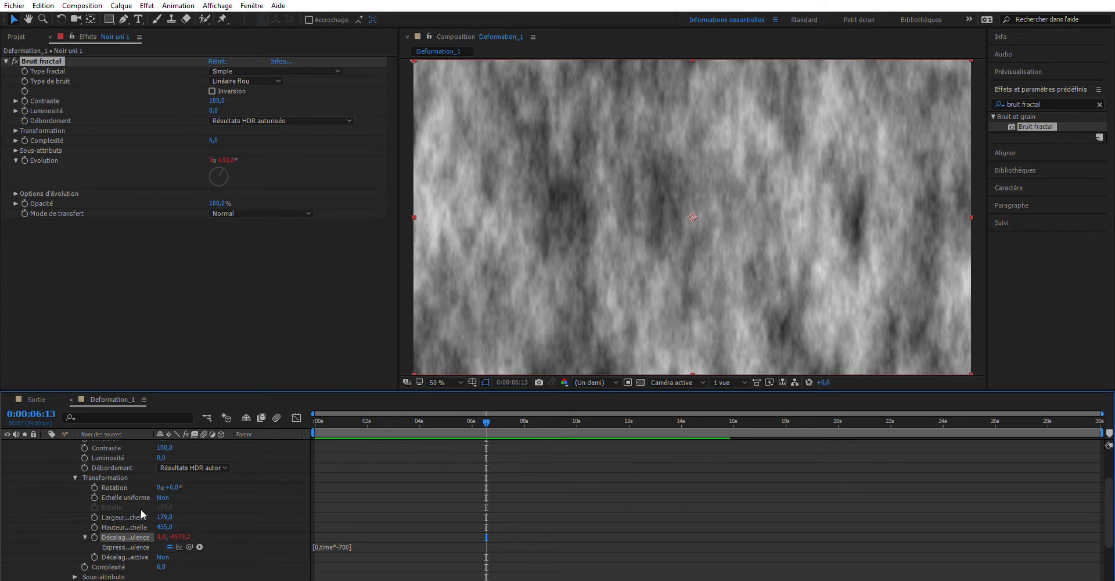
- Reduce Bruit fractal's Complexité to 3,7 and preview the smoother noise from the start
scroll(277, 510, up, 1)
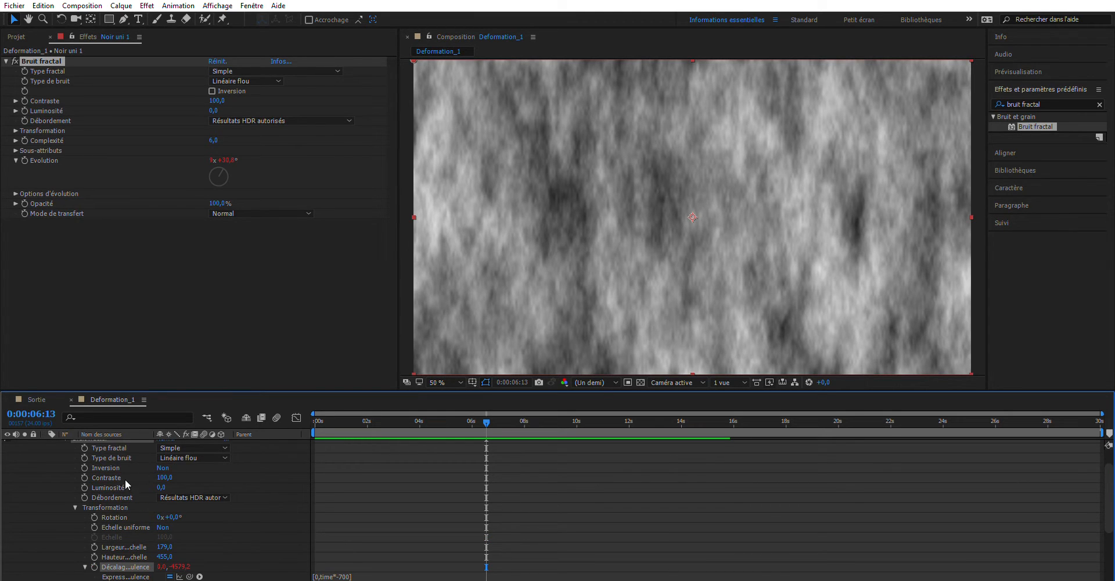
scroll(244, 494, up, 1)
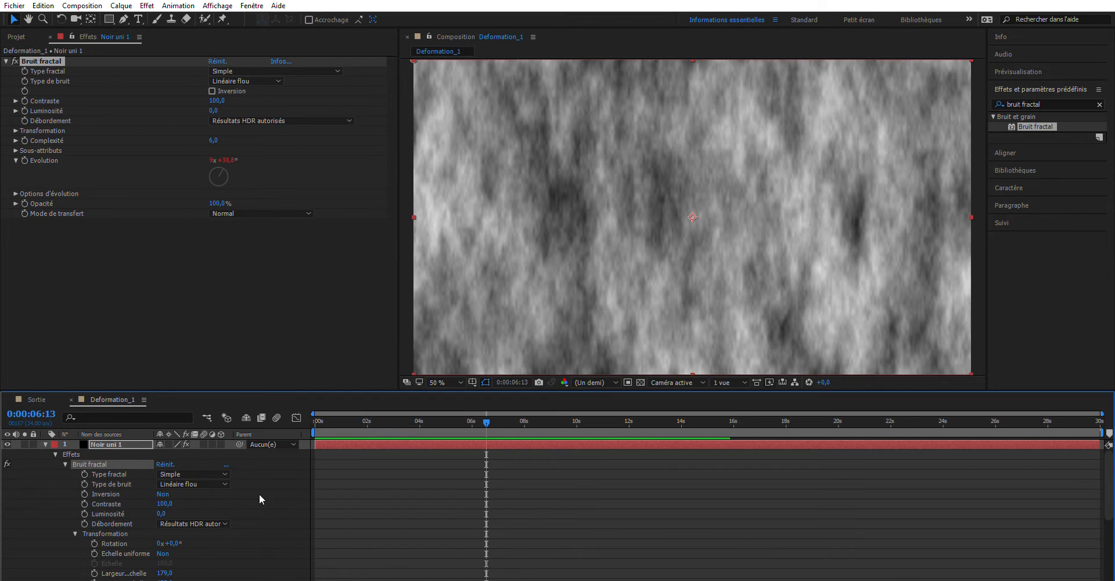
scroll(259, 495, down, 1)
scroll(259, 494, down, 1)
scroll(259, 494, down, 1)
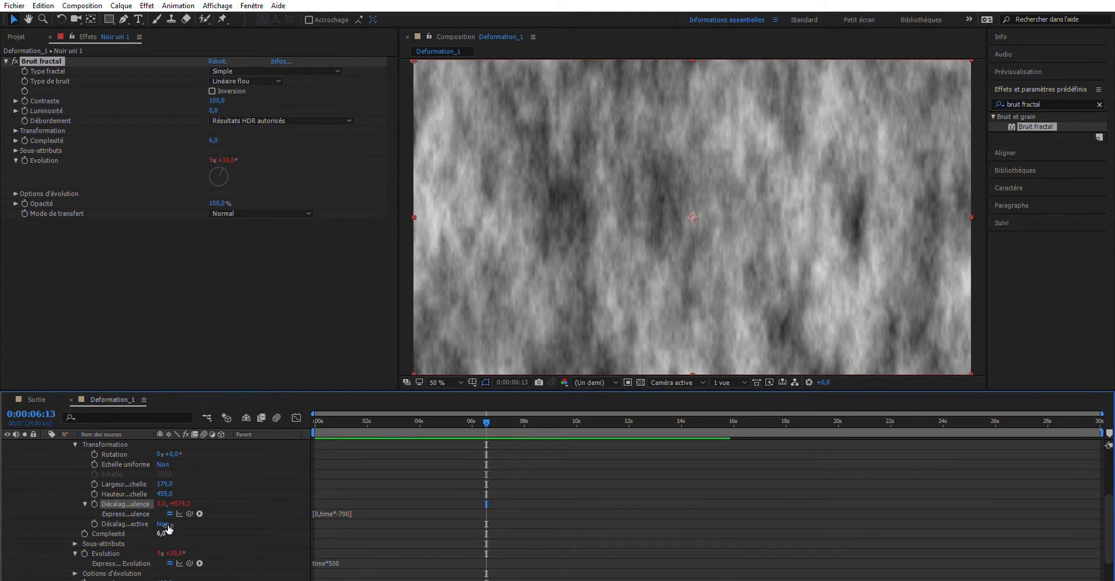
drag(160, 533, 61, 544)
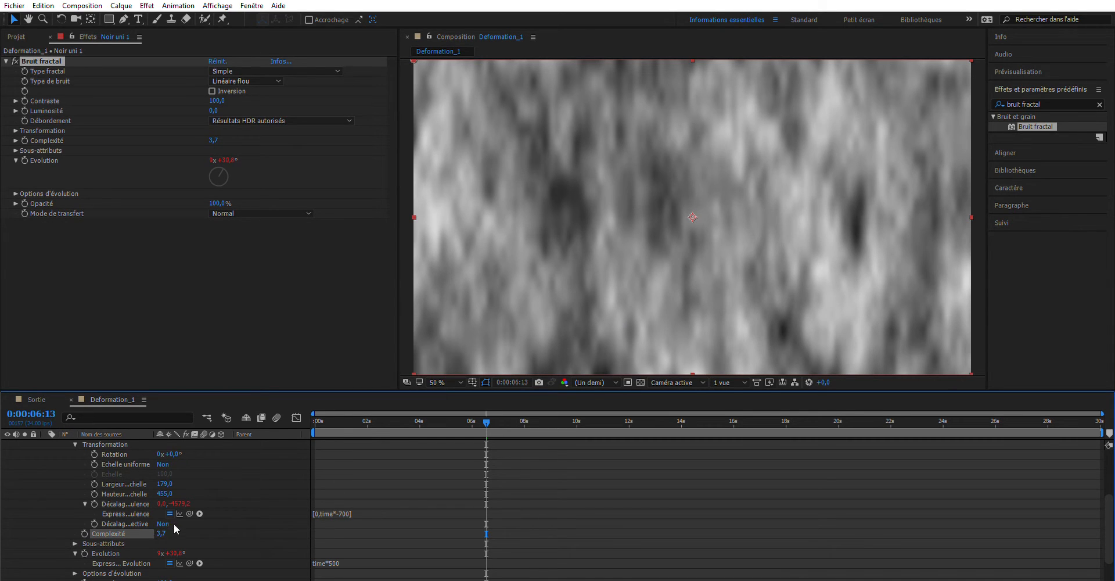
drag(487, 417, 291, 406)
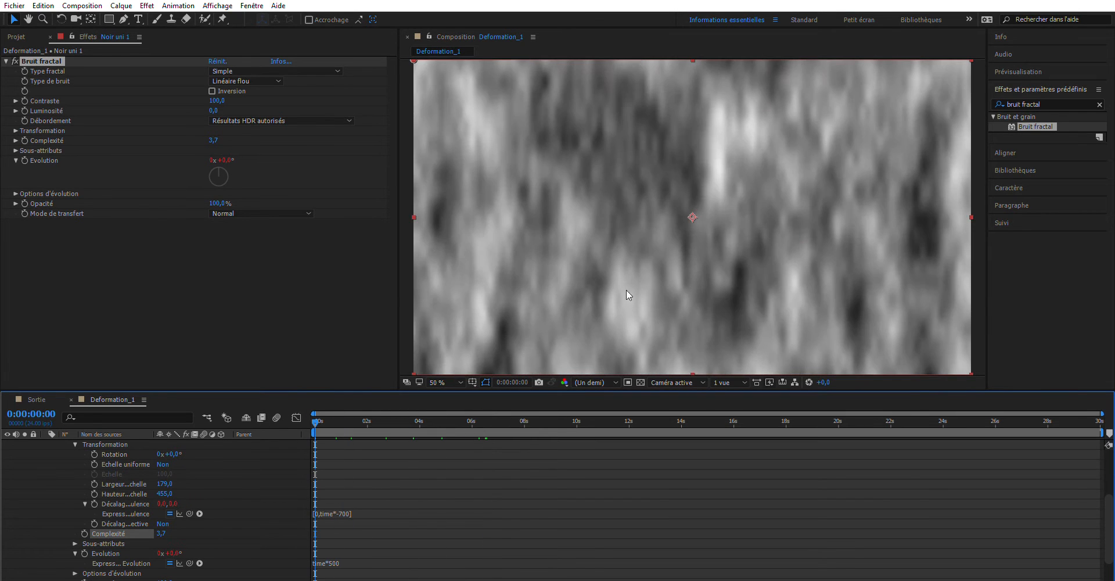
key(space)
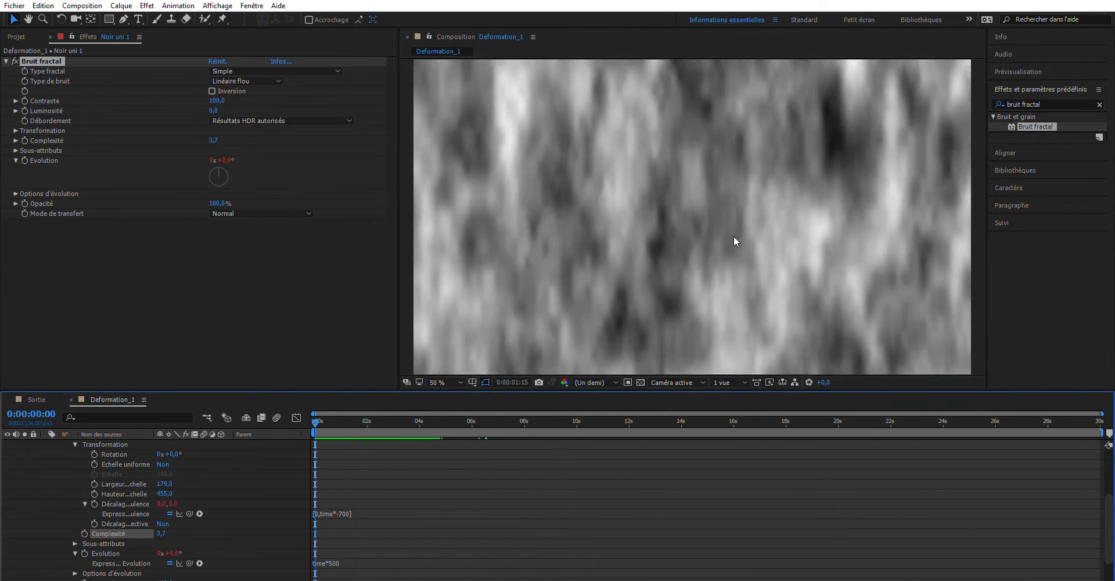
key(space)
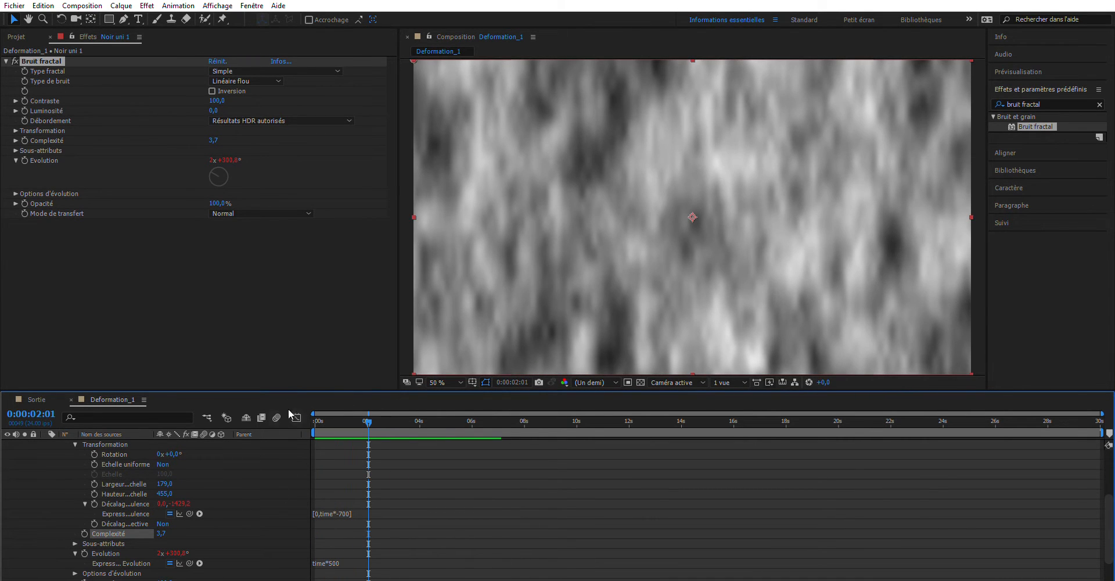
- Return to the Sortie composition and play the flame
click(35, 399)
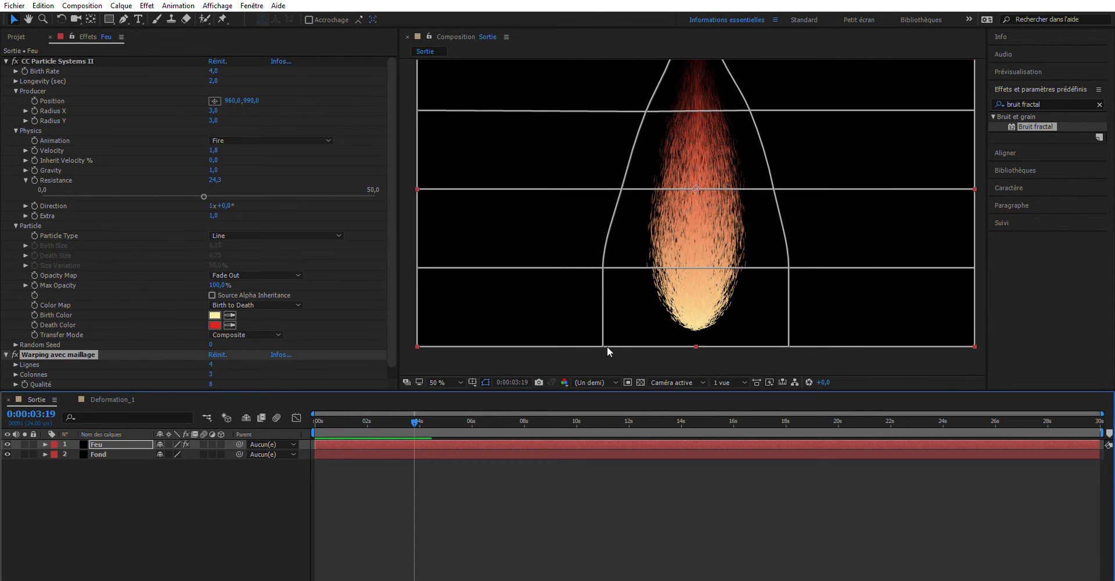
key(space)
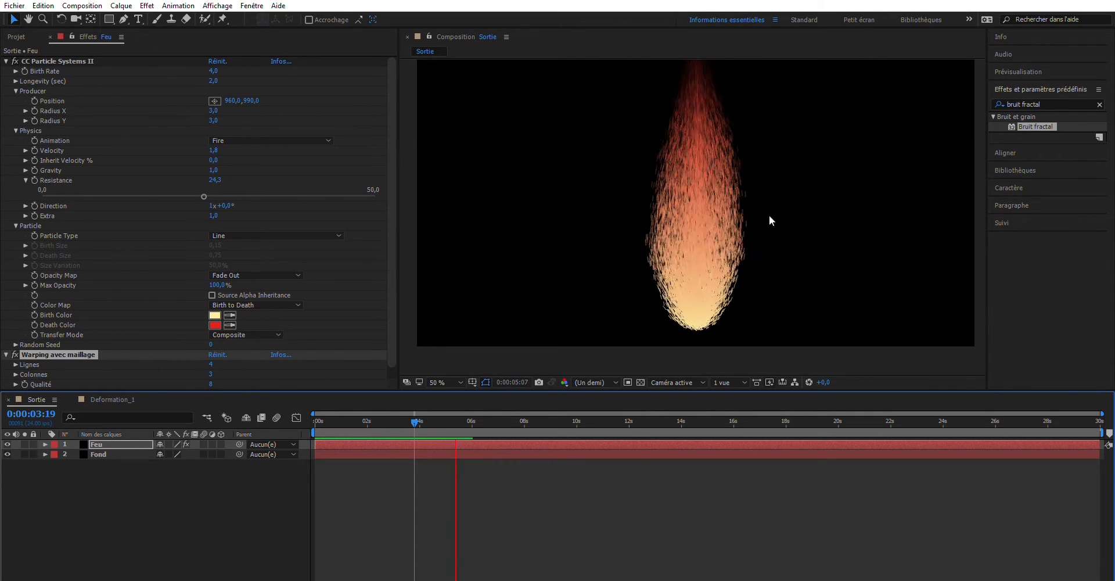
key(space)
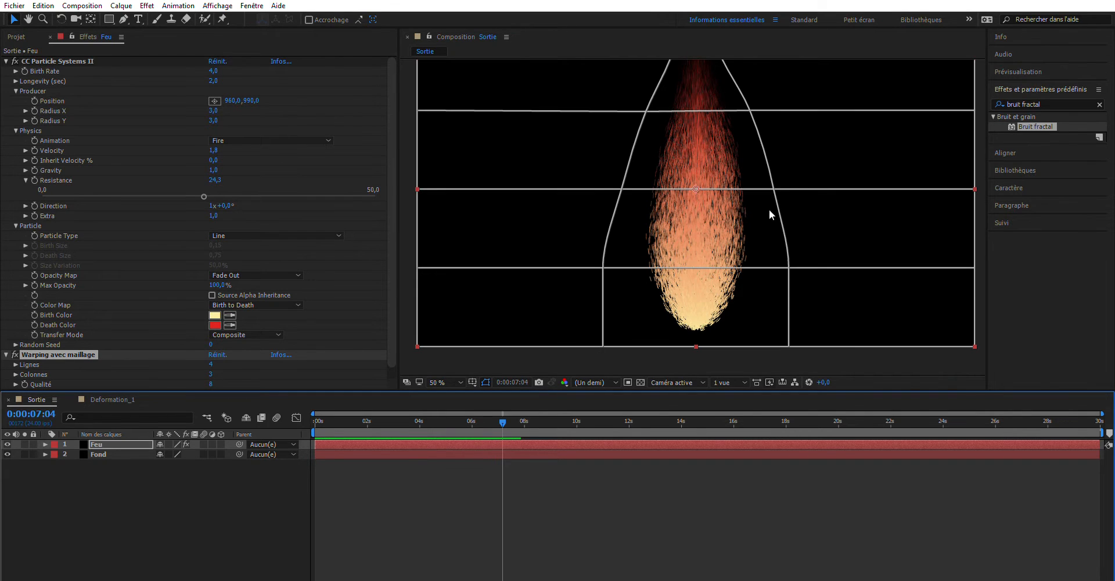
- Apply the Flou gaussien effect to the Feu layer and set its Flou to 45,4
triple_click(1027, 103)
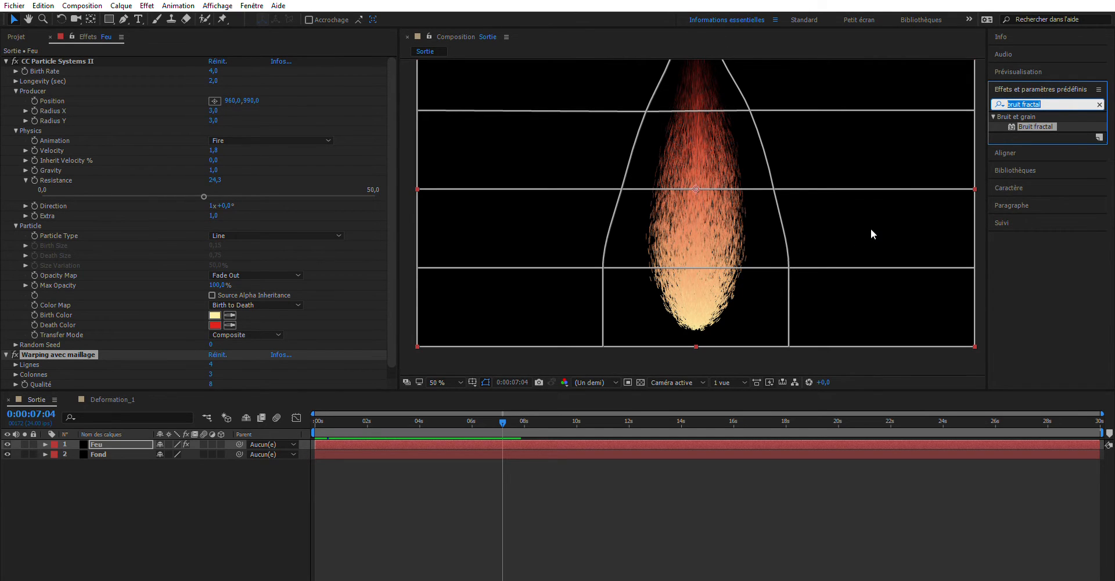
text(flou gaus)
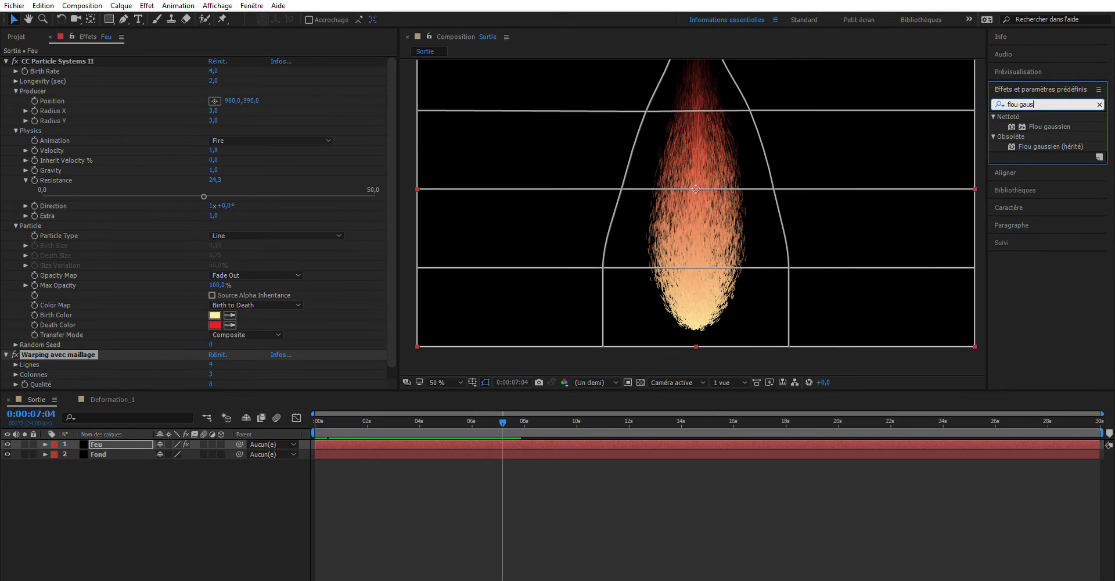
text(sien)
drag(1074, 127, 106, 439)
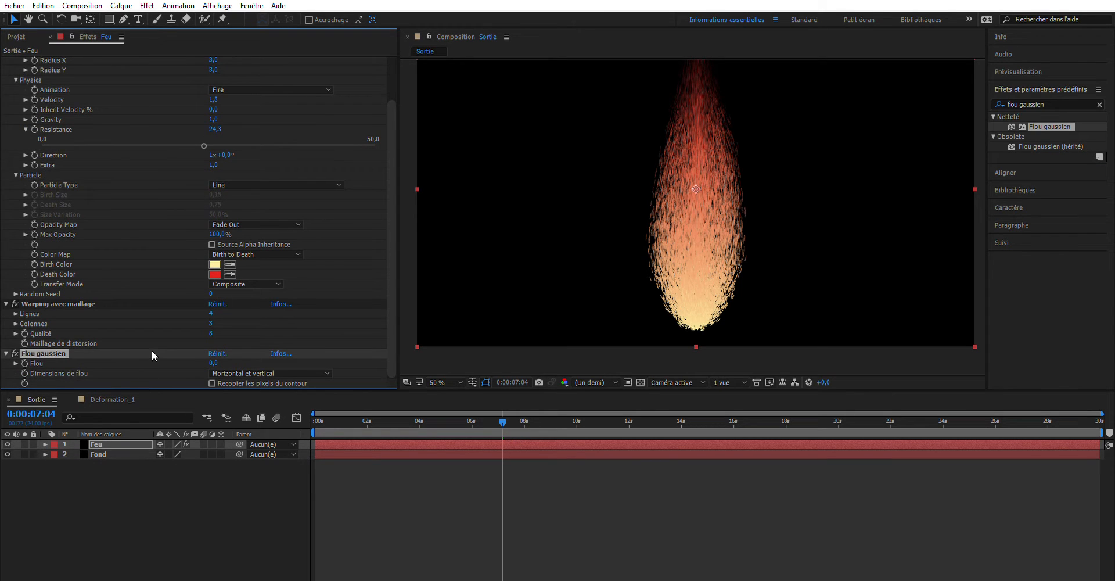
drag(213, 363, 460, 334)
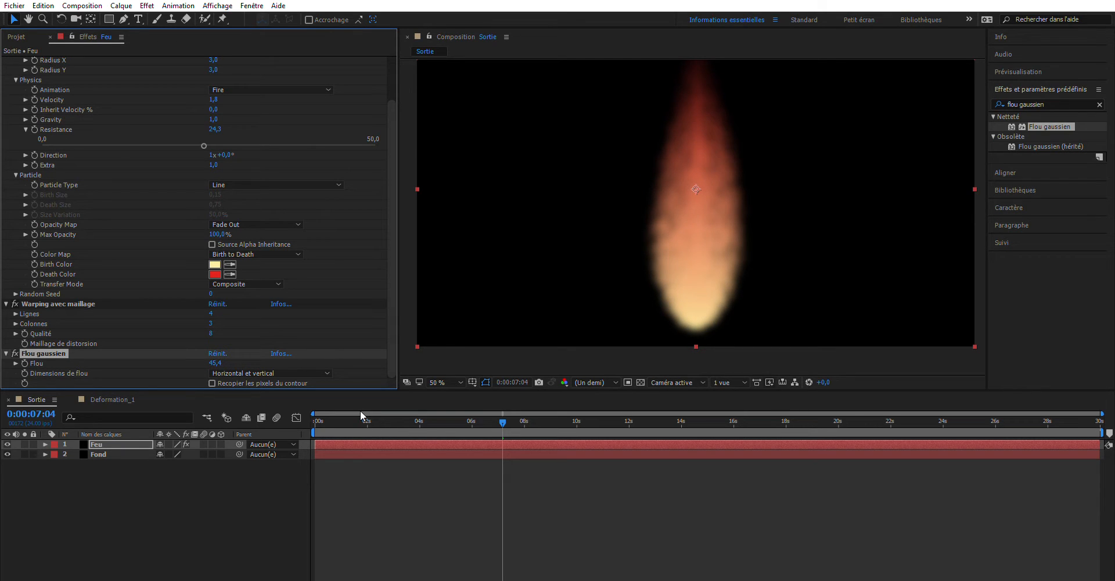
- Play Sortie from the start to check the blurred flame
click(205, 392)
key(Home)
key(space)
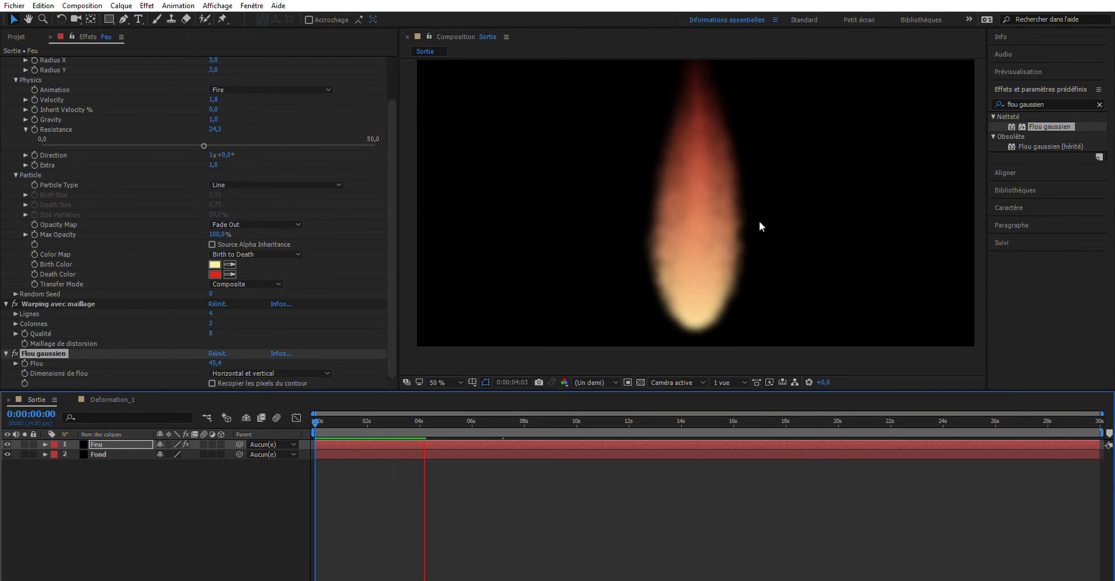
key(space)
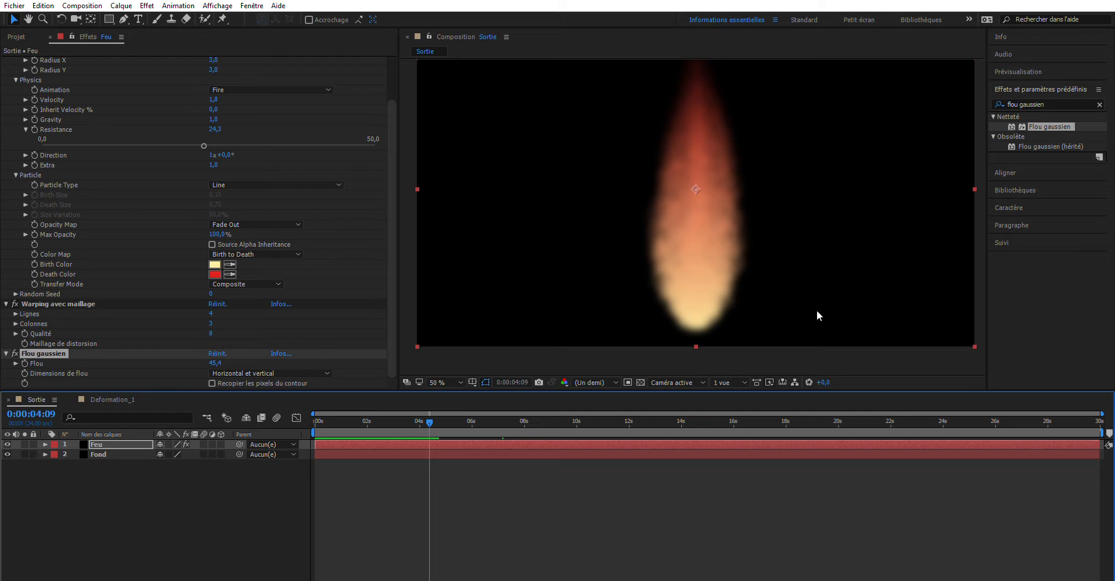
- Add the Deformation_1 composition beneath Fond in Sortie, preview the result, and hide the new layer
click(16, 36)
drag(48, 130, 194, 515)
drag(62, 458, 62, 456)
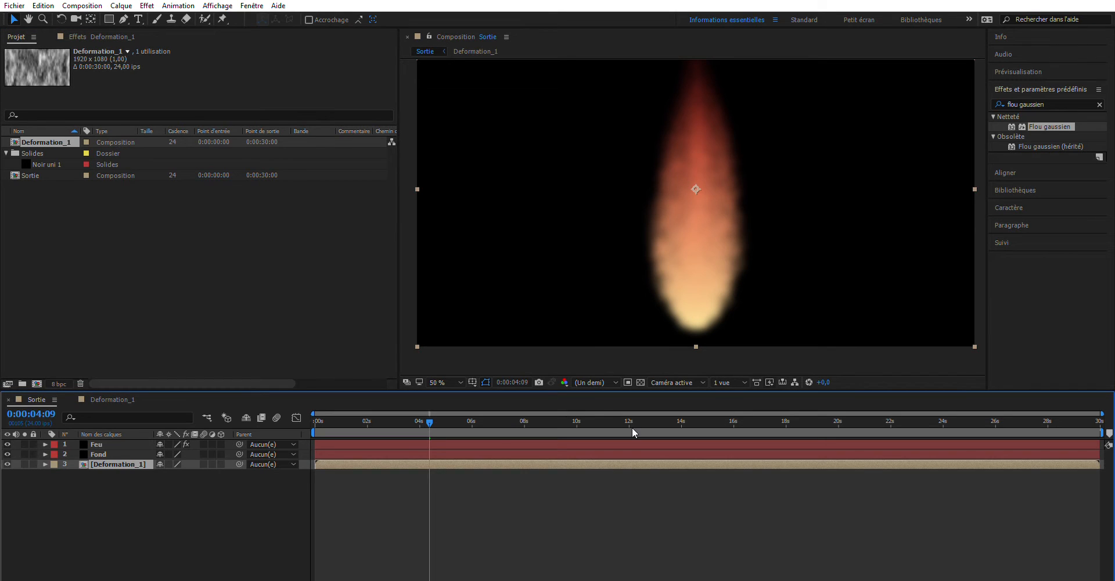
drag(355, 417, 310, 418)
key(space)
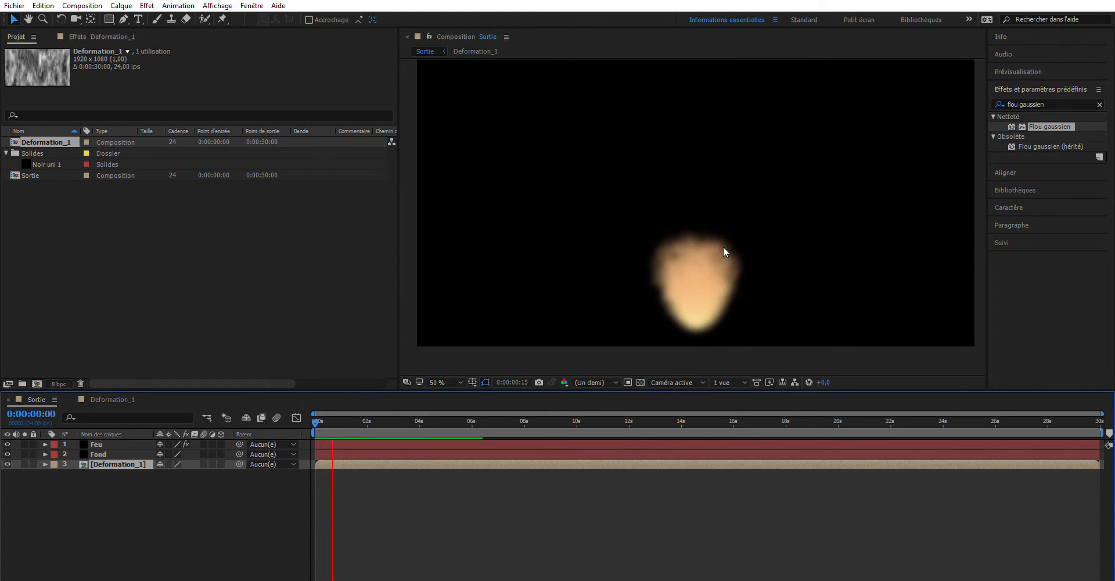
key(space)
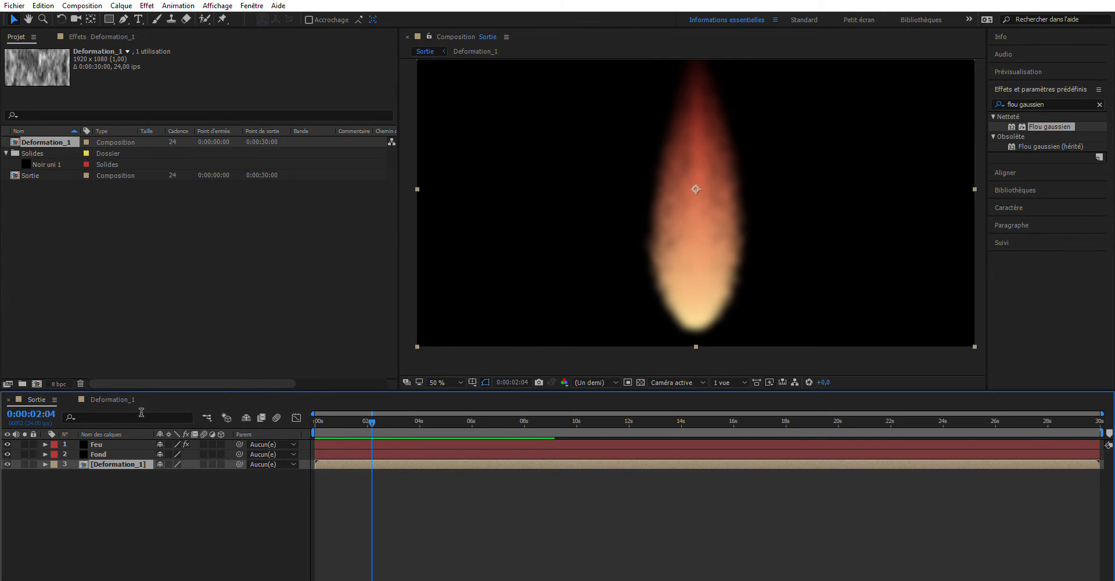
click(7, 463)
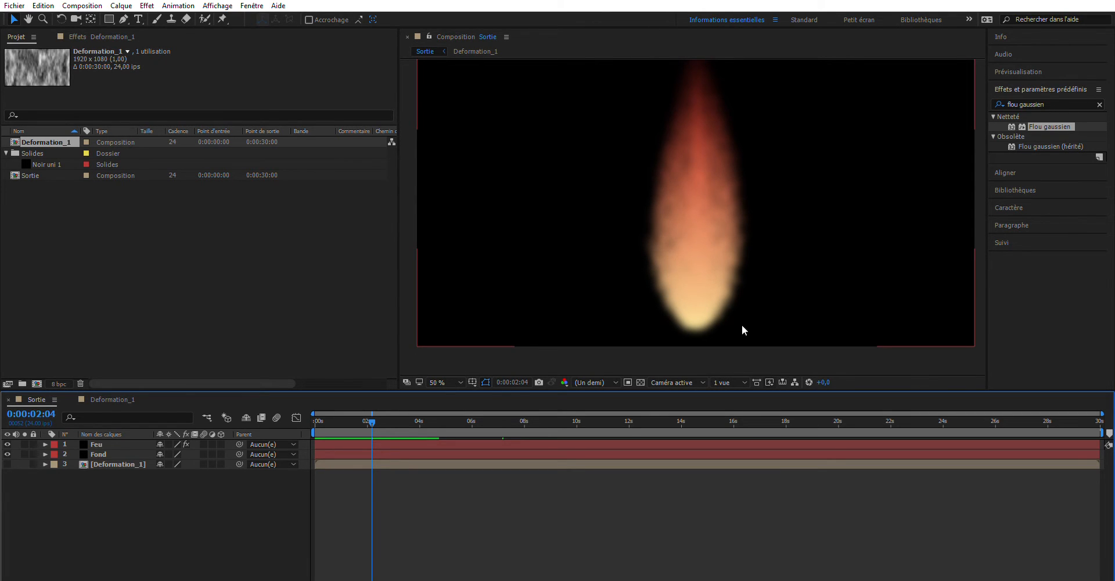
- Find the Dispersion effect and apply it to the Feu layer
click(1071, 103)
key(ctrl+a)
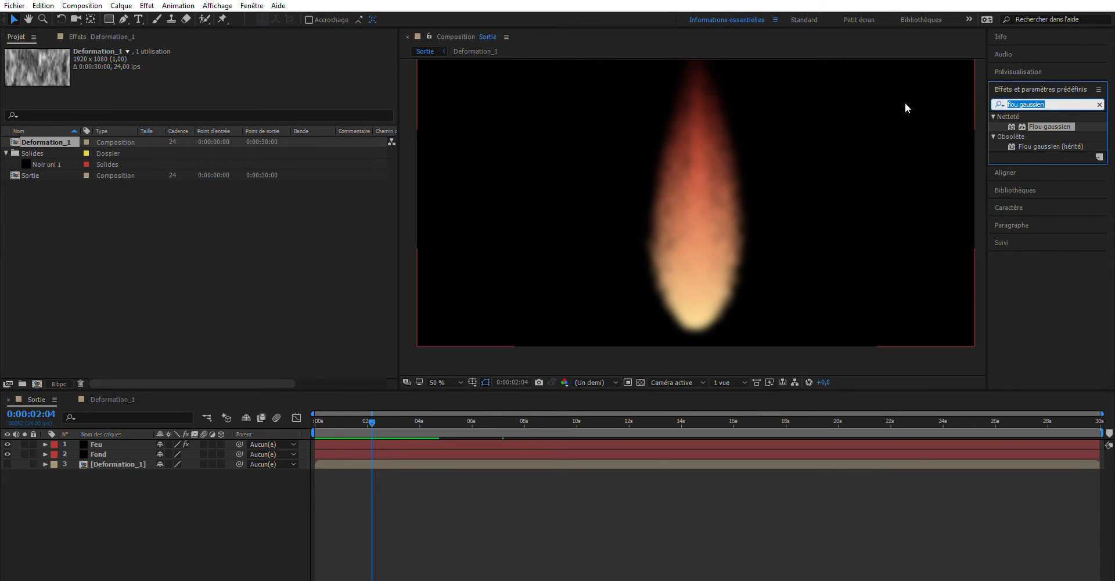
text(Dispersion)
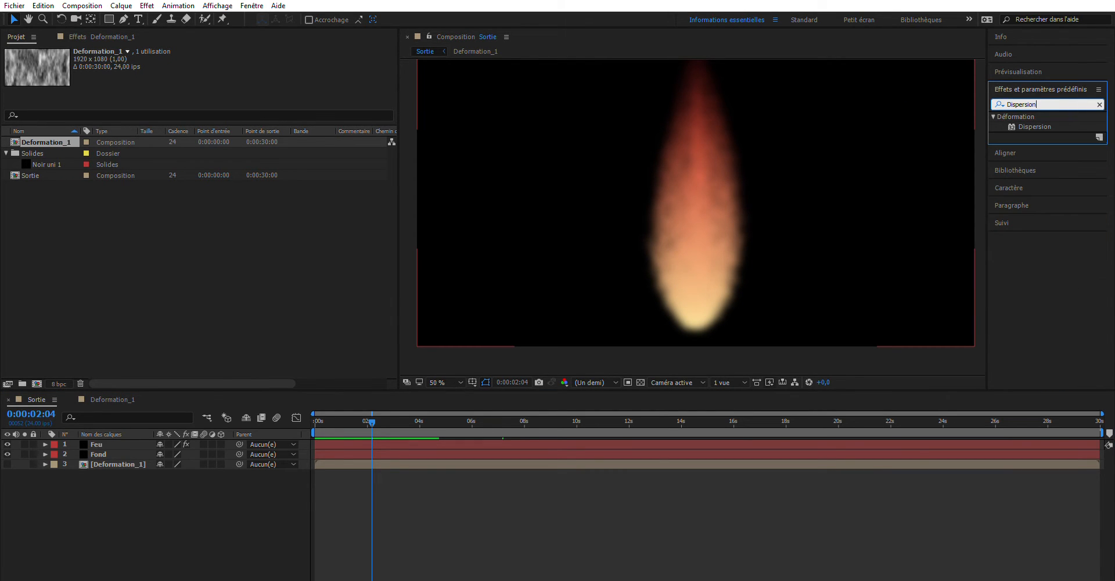
drag(1038, 119, 88, 436)
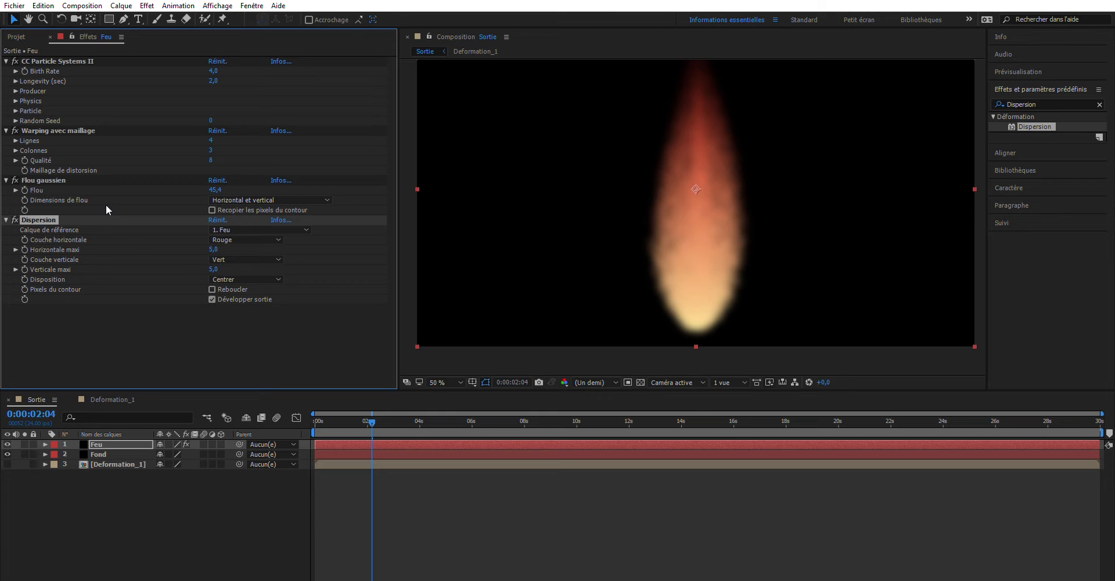
- Review the Deformation_1 noise and set it as the Calque de référence of the Dispersion effect on Feu
click(110, 397)
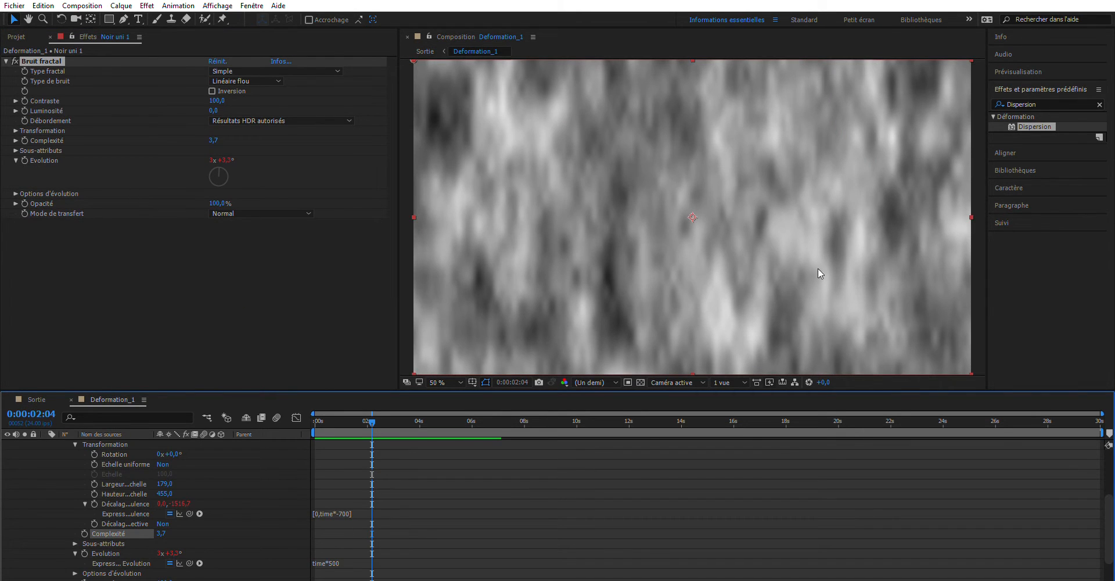
click(32, 397)
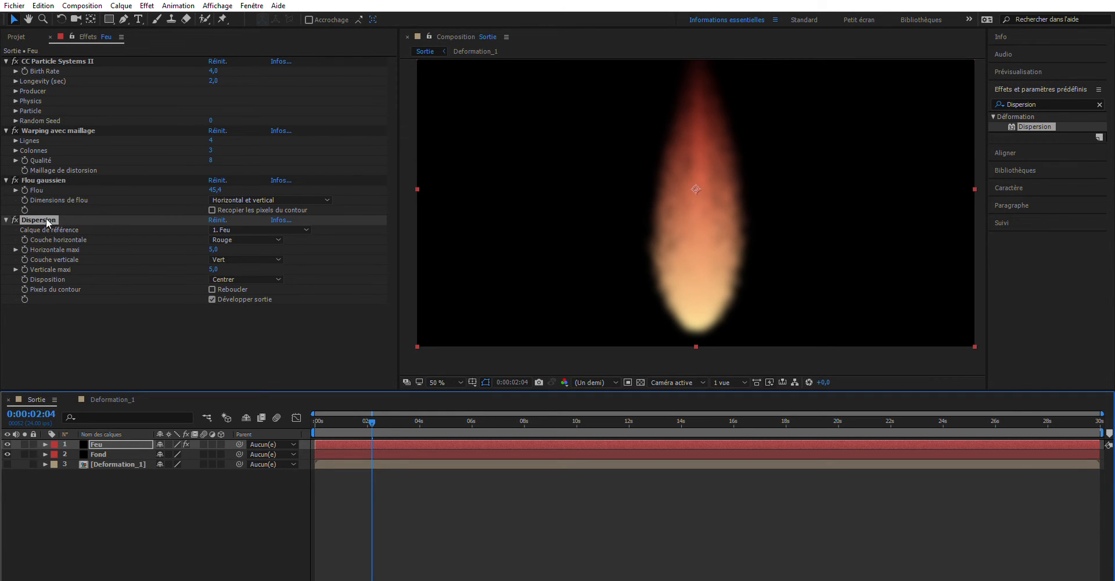
click(279, 220)
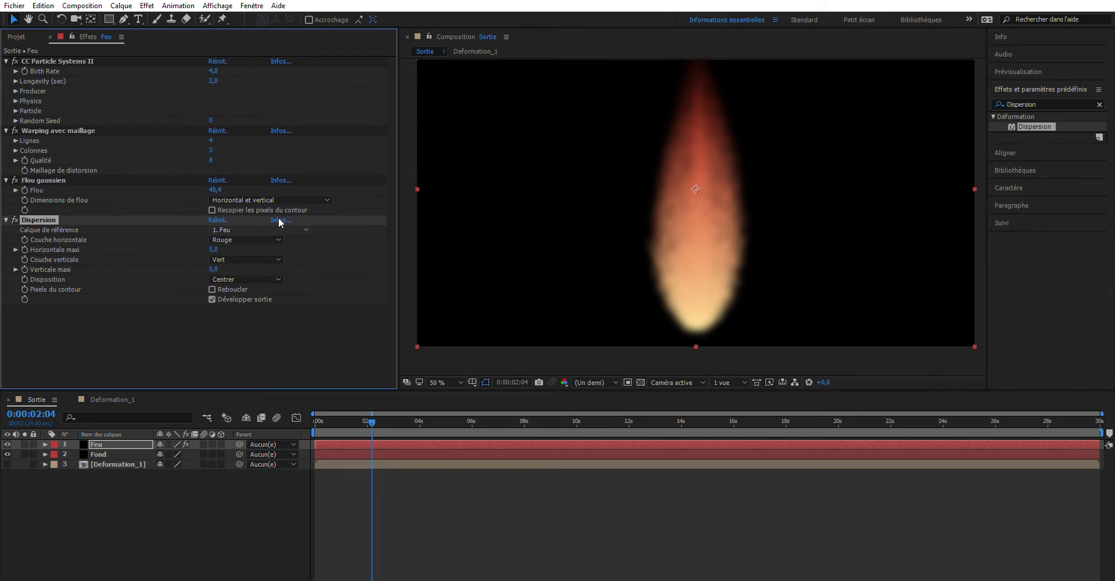
click(259, 229)
click(267, 274)
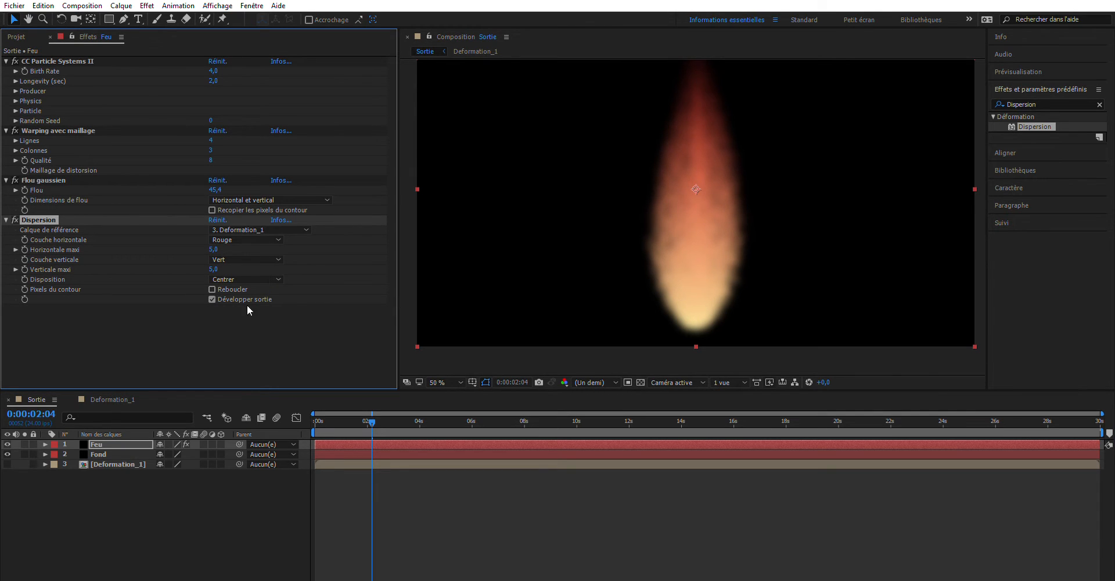
- Set both Horizontale maxi and Verticale maxi of the Dispersion effect to 120
drag(215, 249, 288, 242)
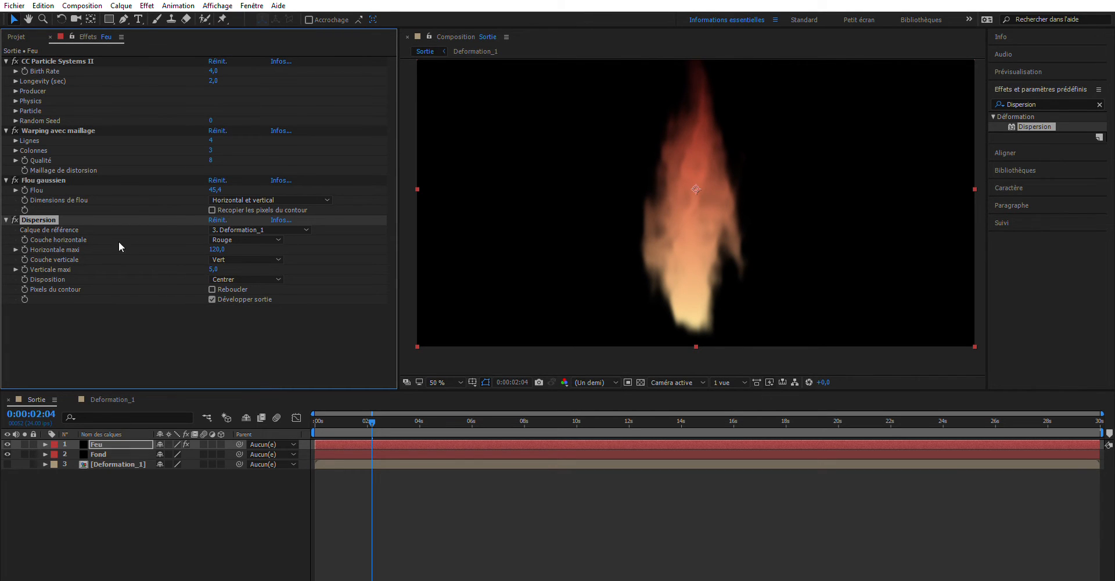
mouse_move(218, 264)
mouse_down()
mouse_move(243, 261)
mouse_move(218, 266)
mouse_up()
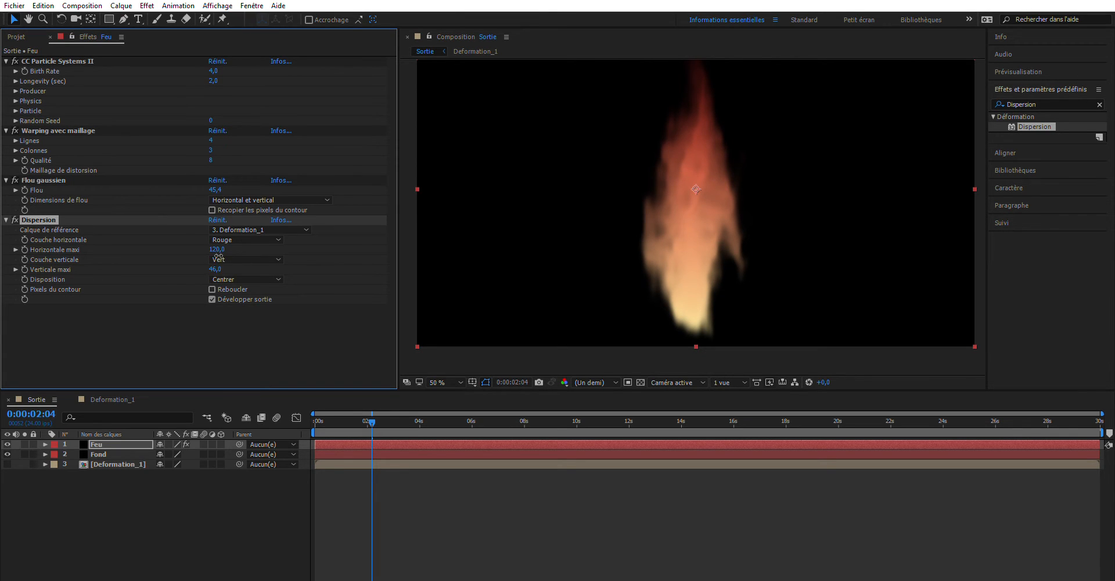
click(219, 269)
text(120)
key(Return)
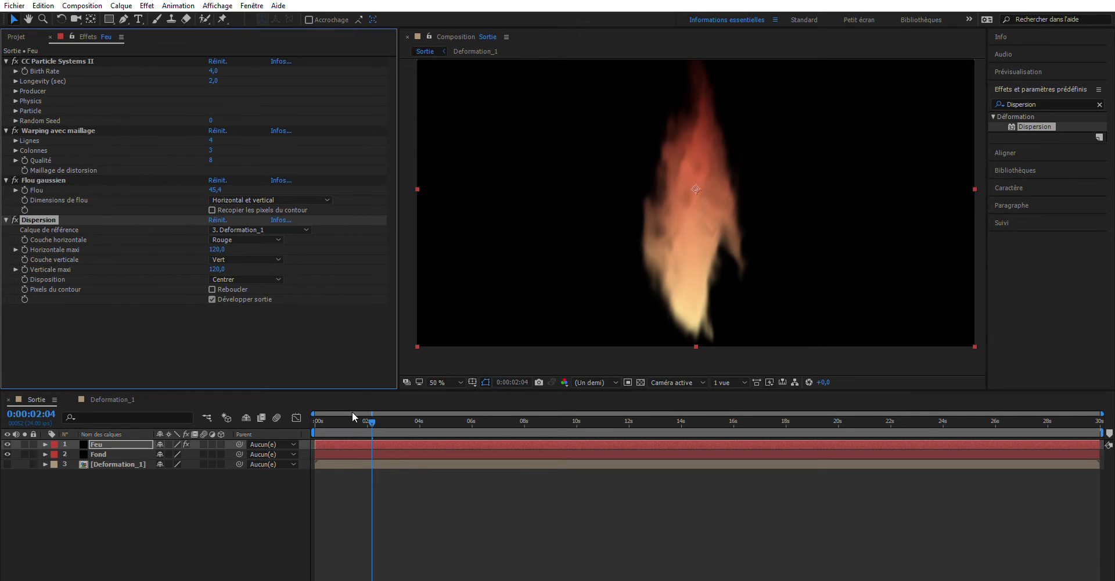
- Play Sortie from the start to check the flame's displacement
click(277, 404)
key(space)
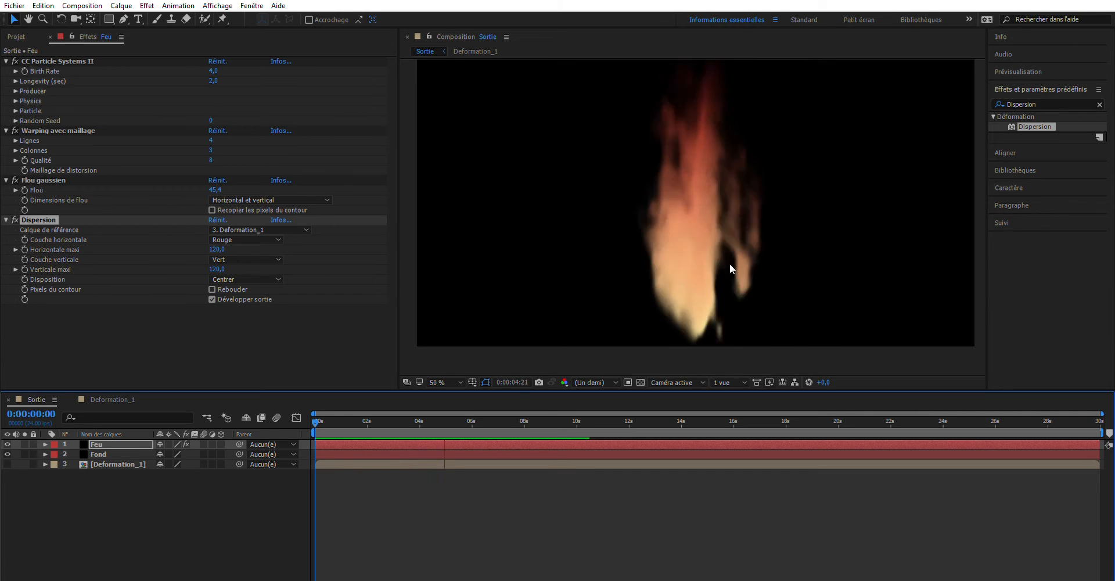
key(space)
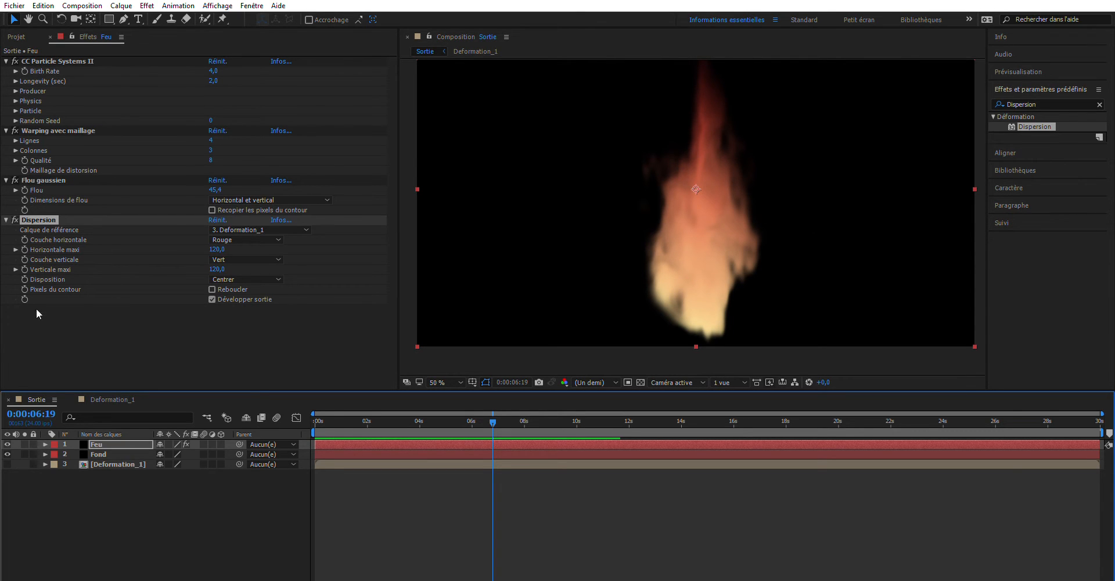
- Collapse the Noir uni 1 layer's properties in Deformation_1 and add a full-frame grey solid above it
click(103, 396)
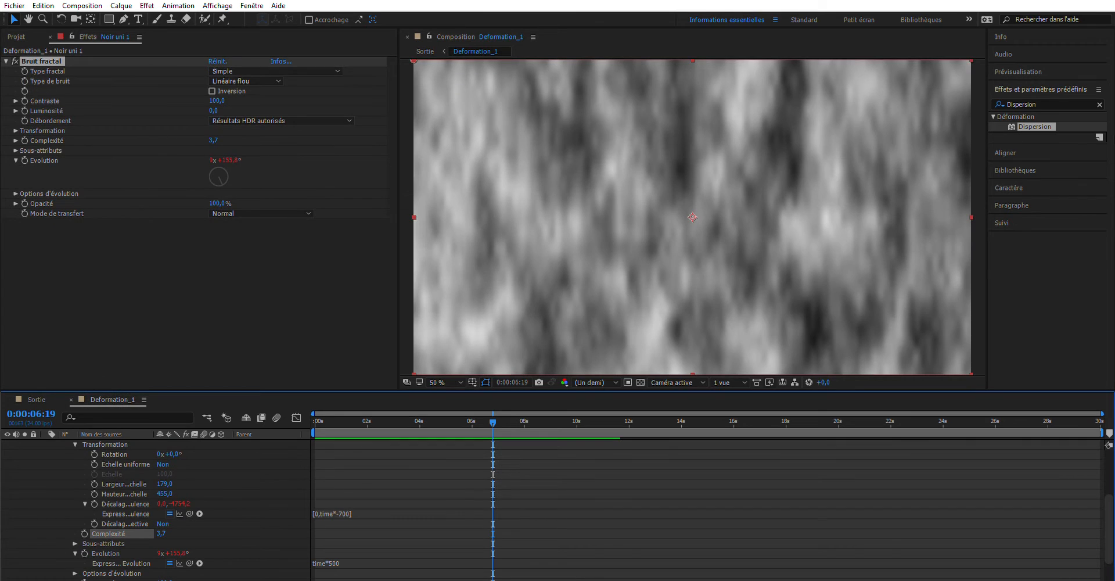
key(comma)
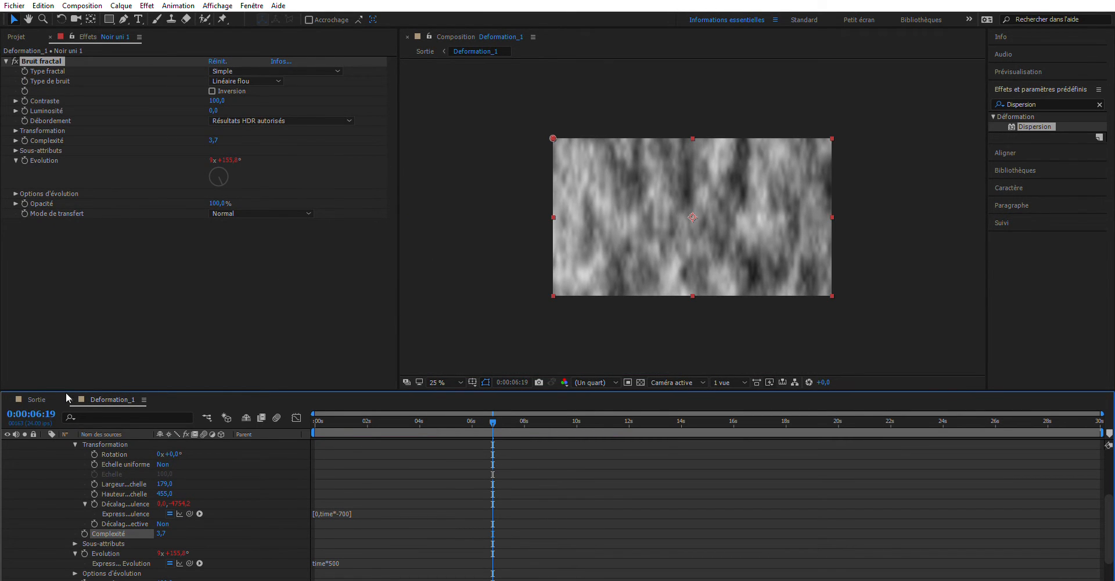
click(75, 444)
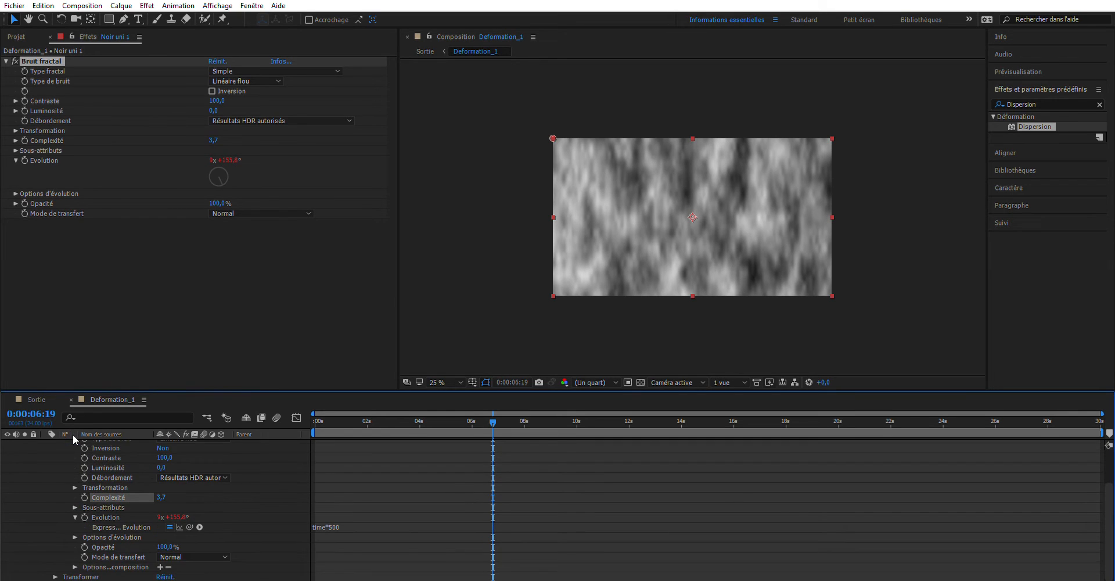
scroll(80, 437, up, 3)
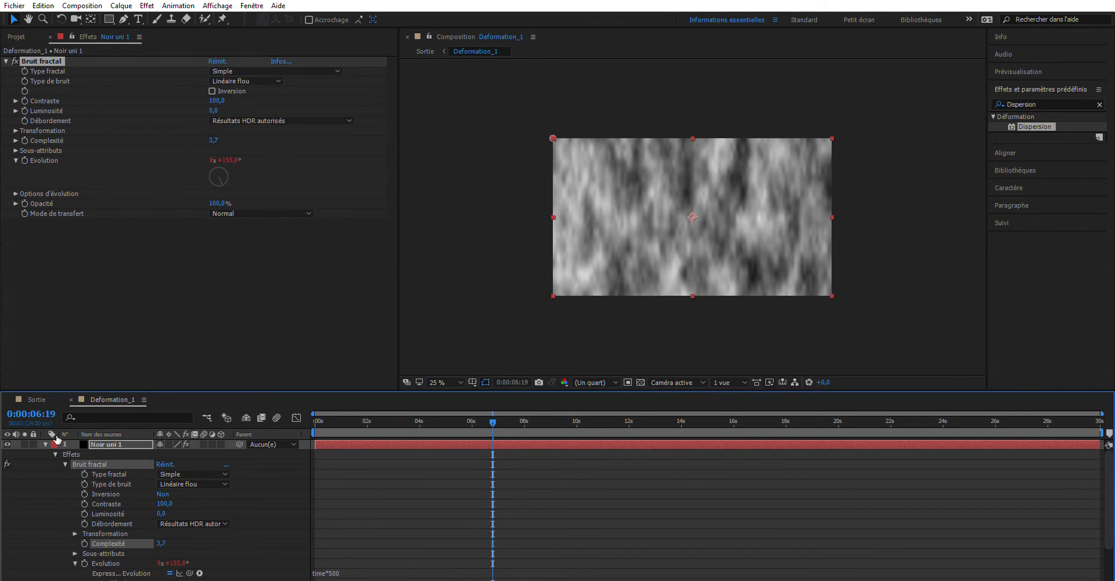
click(46, 443)
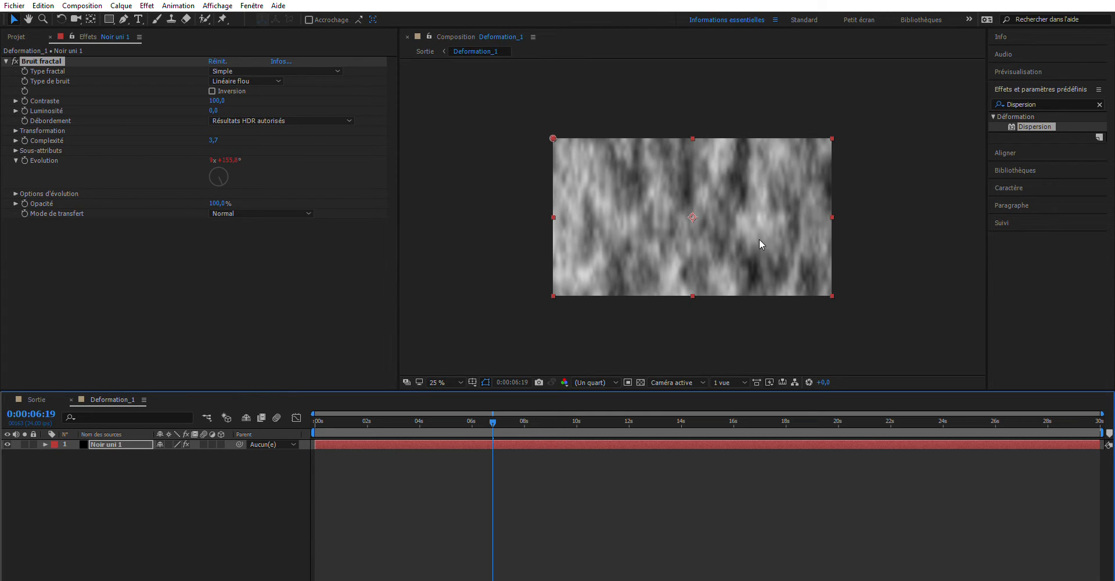
key(ctrl+y)
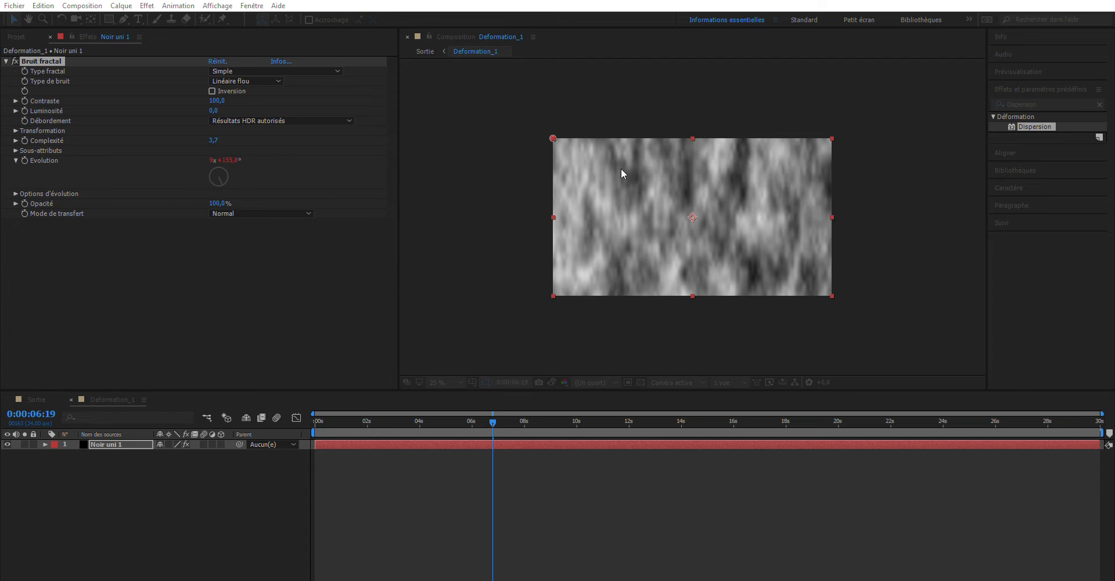
click(598, 382)
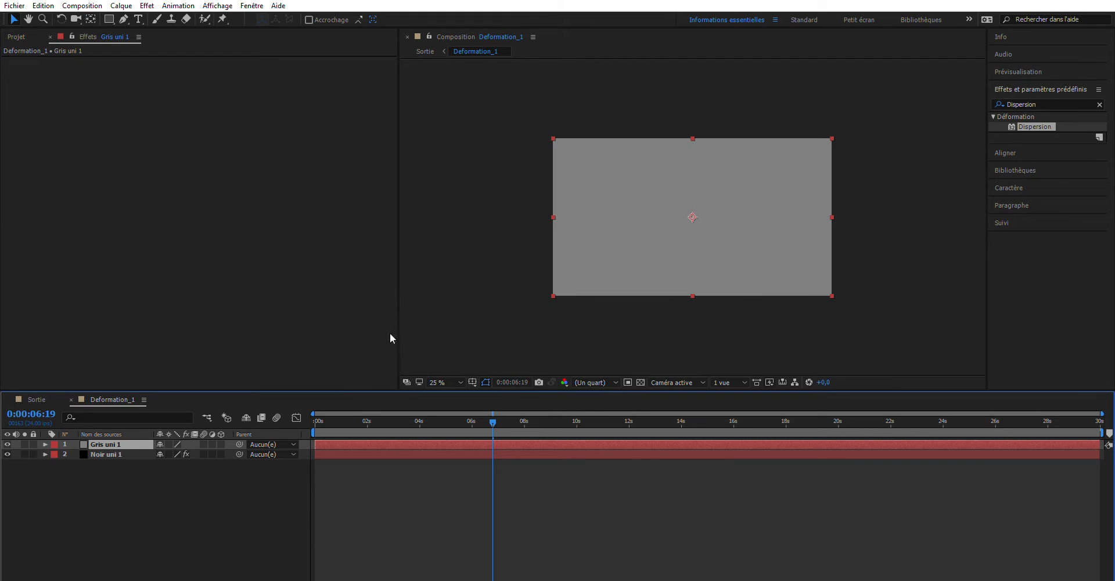
- Mask the grey solid with a rectangle covering the lower half of Deformation_1 and set the mask's Contour to 480 pixels
click(108, 19)
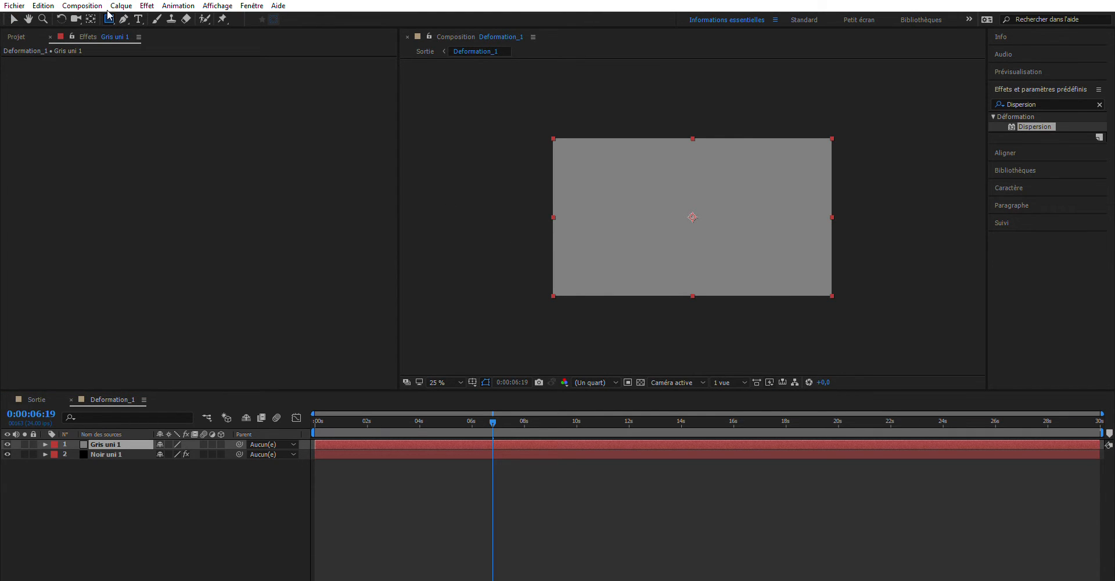
mouse_move(509, 212)
mouse_down()
mouse_move(875, 418)
mouse_move(865, 360)
mouse_move(860, 375)
mouse_up()
click(65, 465)
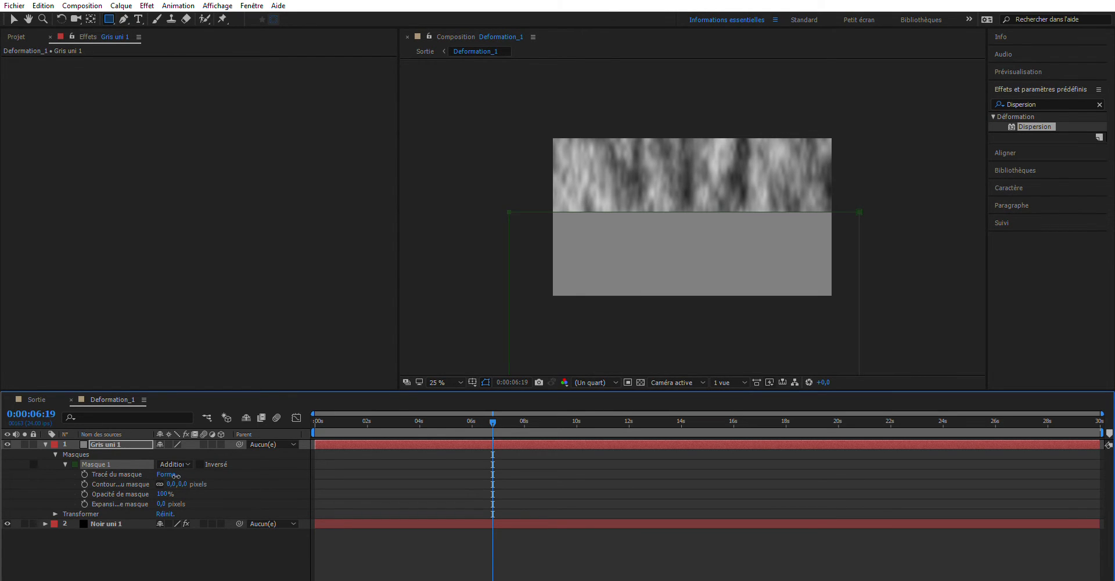
drag(176, 480, 270, 467)
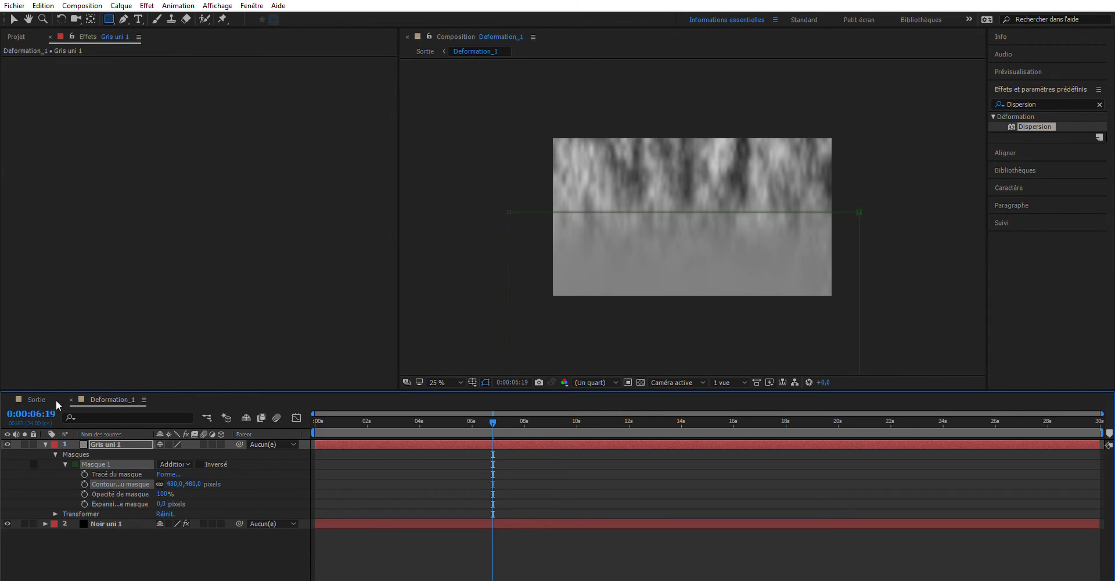
- Play Sortie from the start to check the flame with its base shielded from the displacement
click(34, 395)
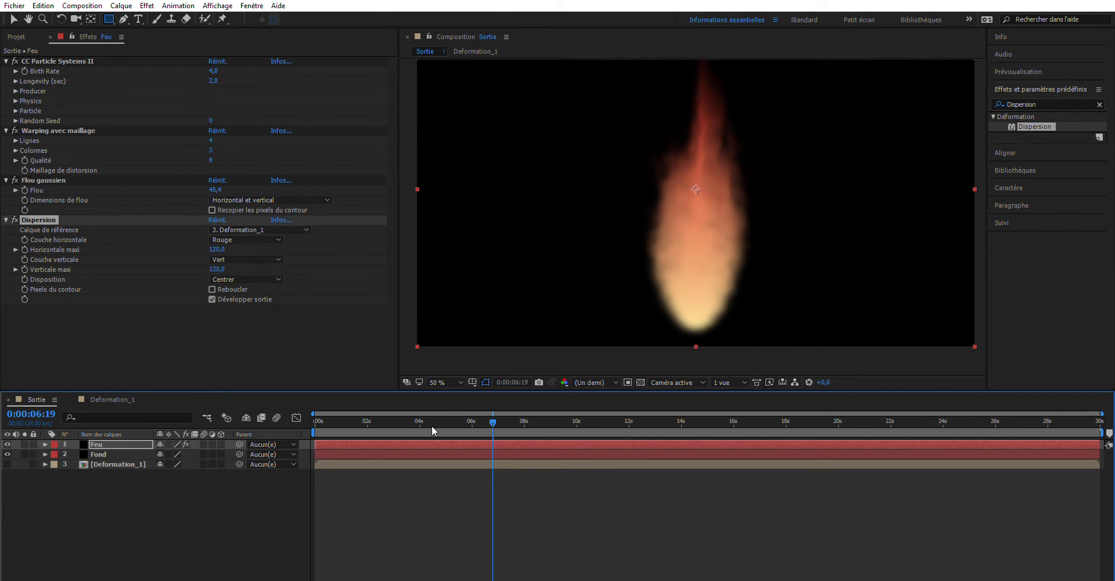
drag(353, 406, 287, 406)
key(space)
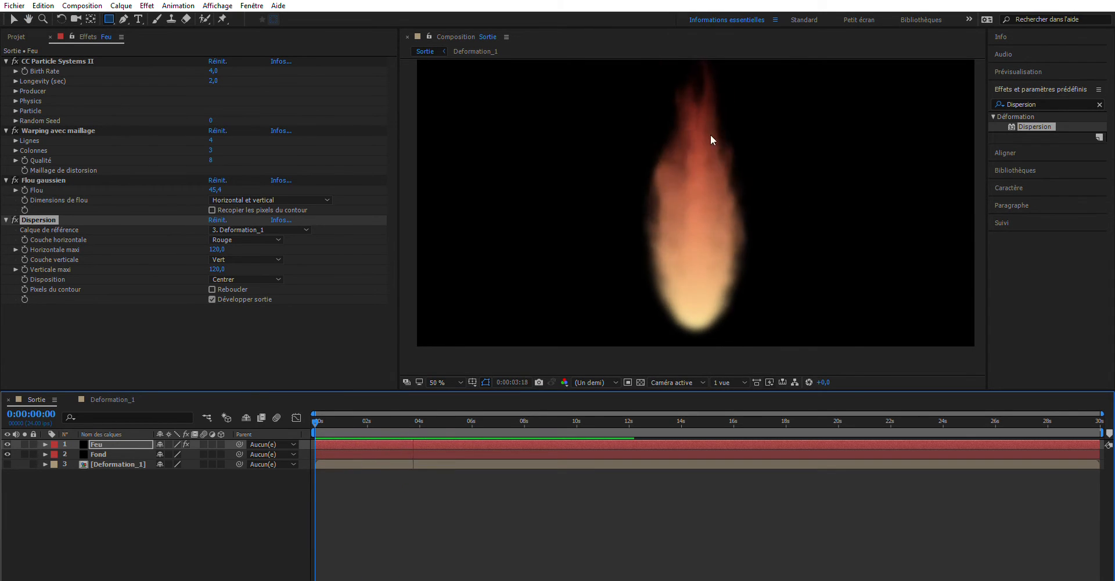
key(space)
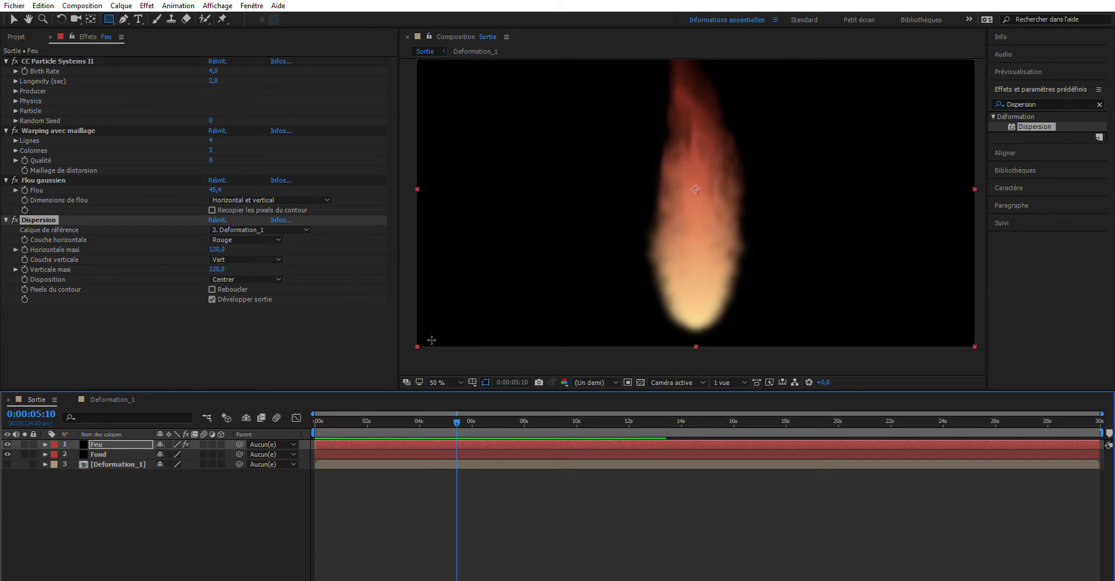
- Reduce the grey solid's mask Contour to 299 pixels in Deformation_1 and preview the flame in Sortie
click(100, 393)
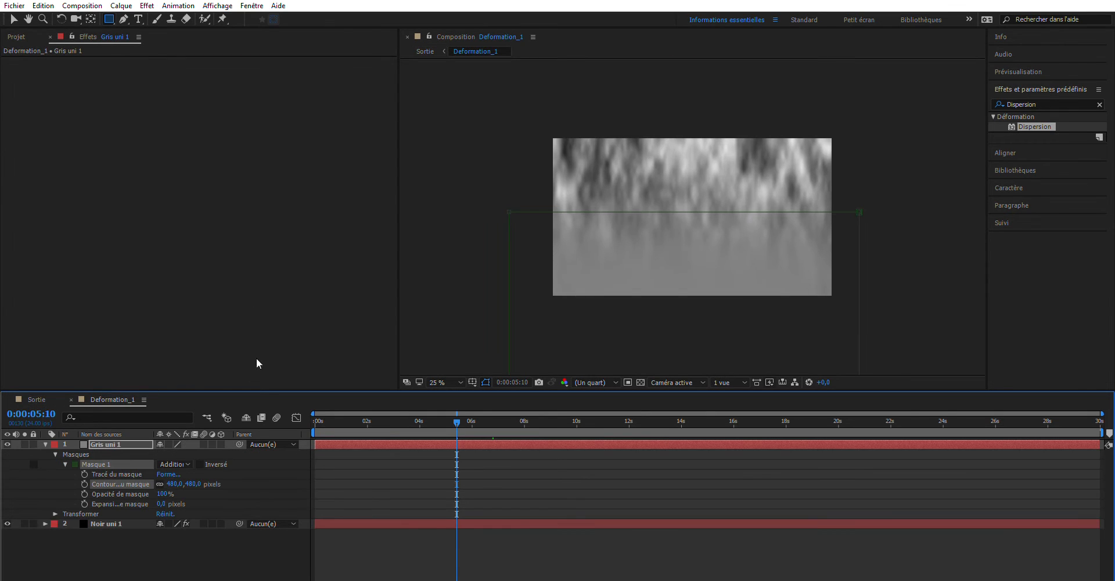
drag(177, 484, 67, 464)
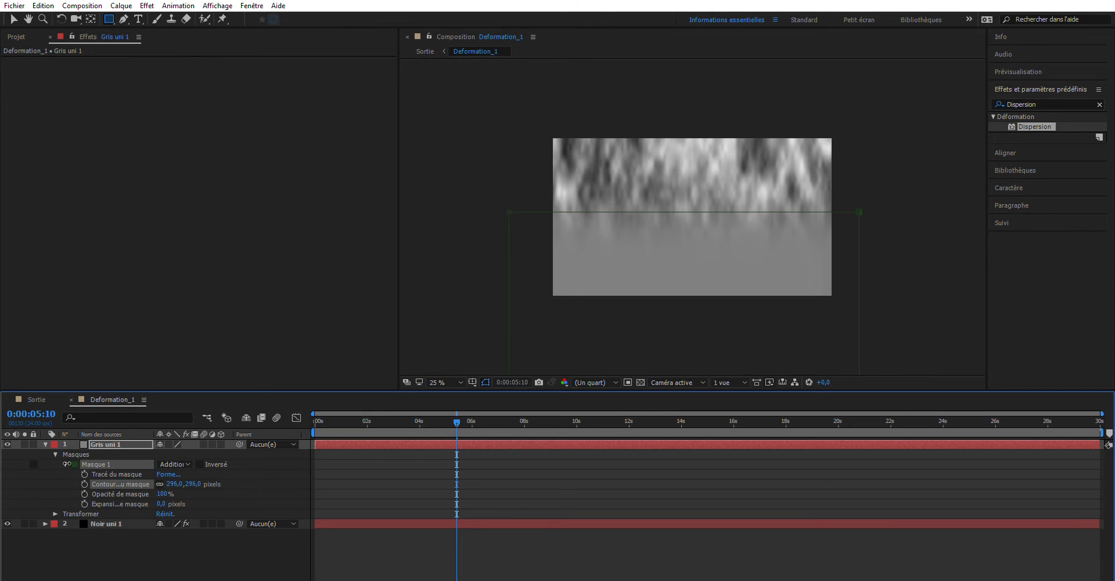
click(36, 399)
key(space)
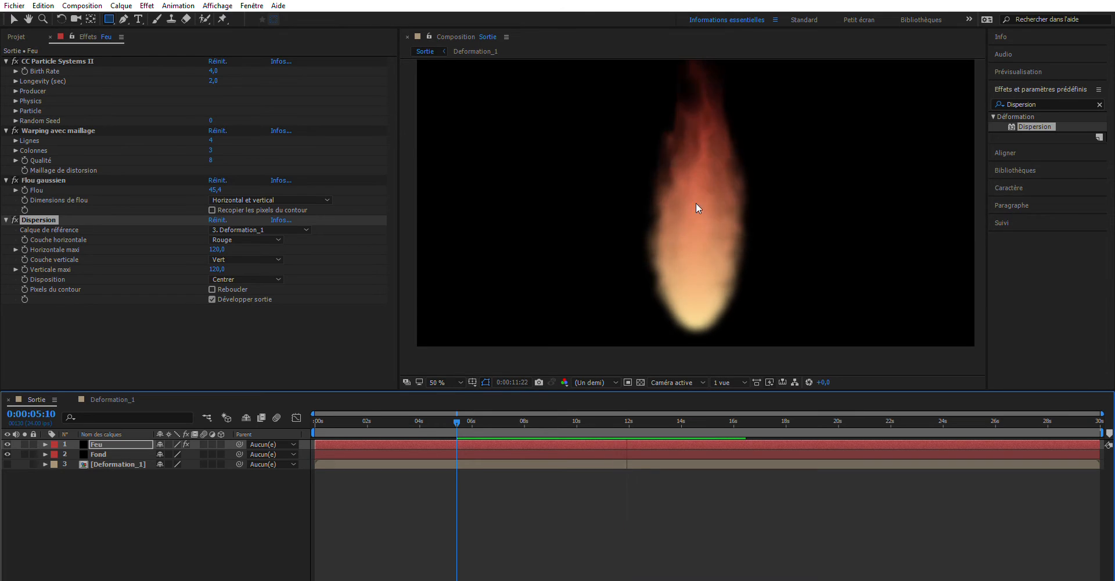
key(space)
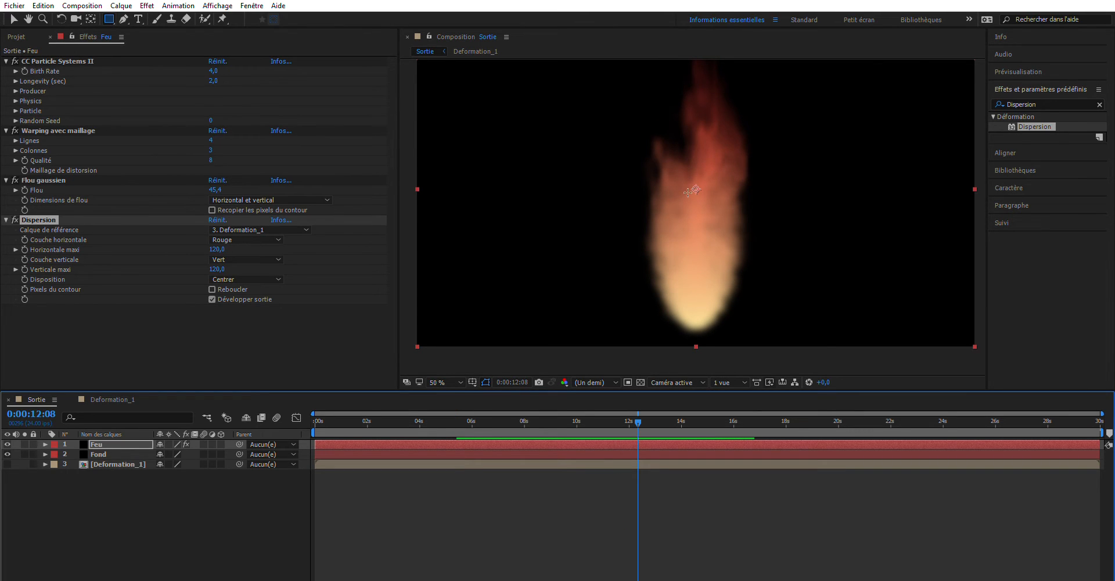
- Raise both Horizontale maxi and Verticale maxi of the Dispersion effect to 207
drag(227, 244, 273, 234)
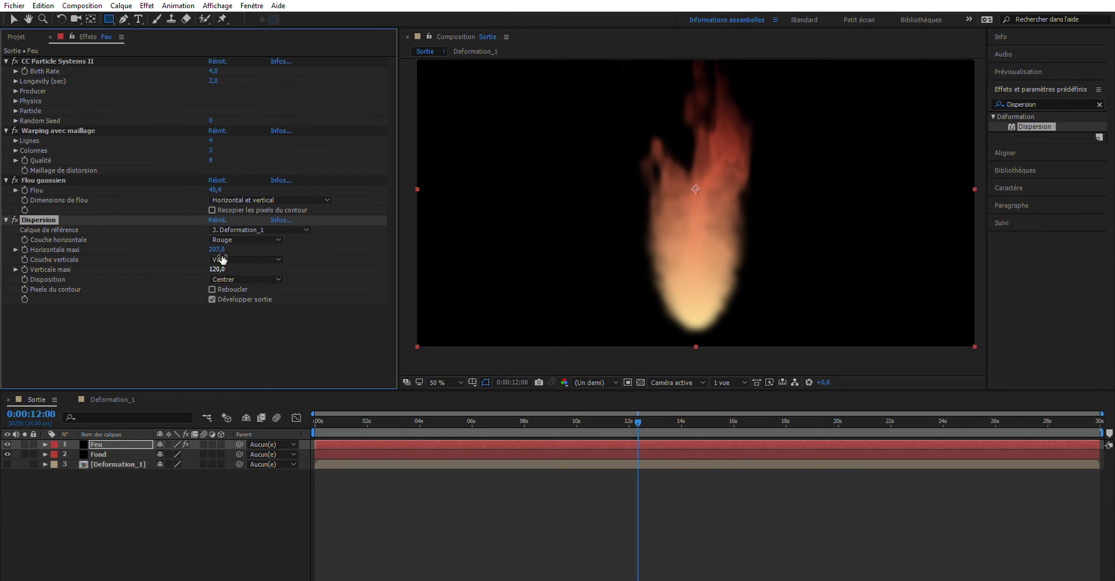
drag(217, 269, 264, 248)
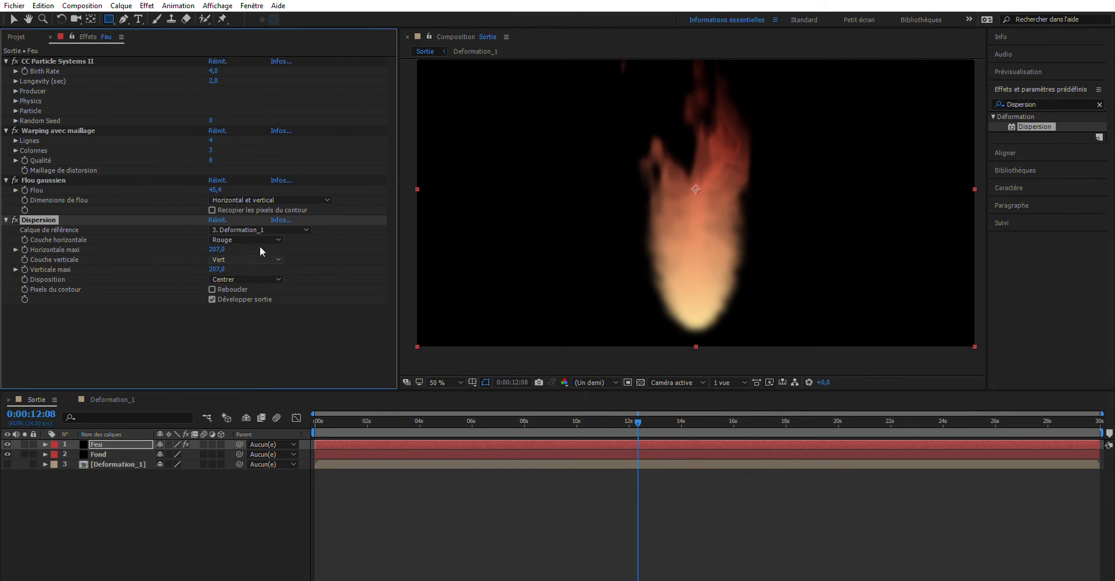
- Move the upper edge of the grey solid's mask slightly down in Deformation_1 with the Selection tool
click(112, 395)
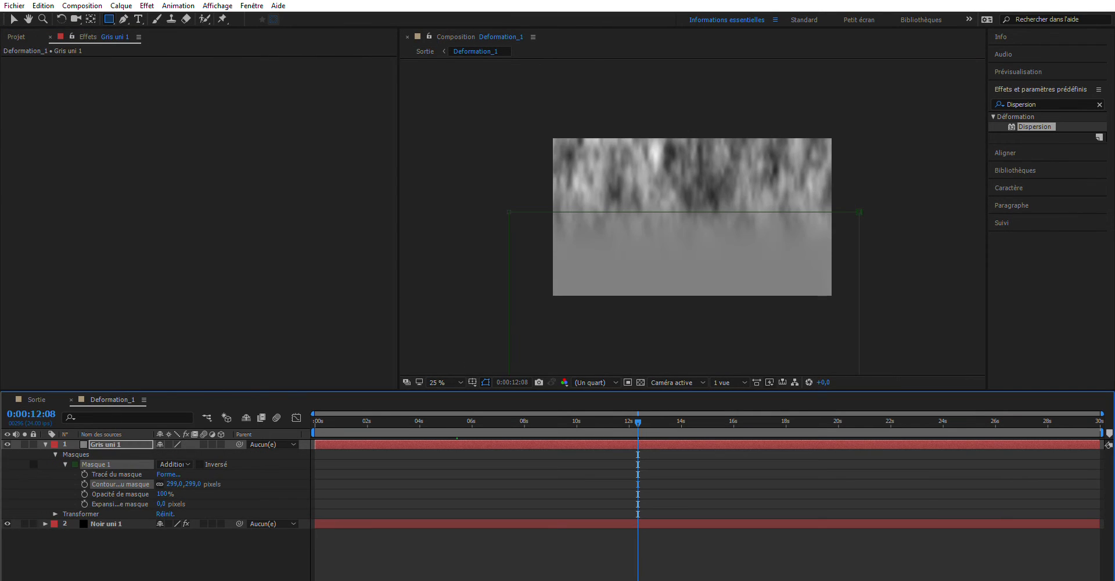
click(14, 19)
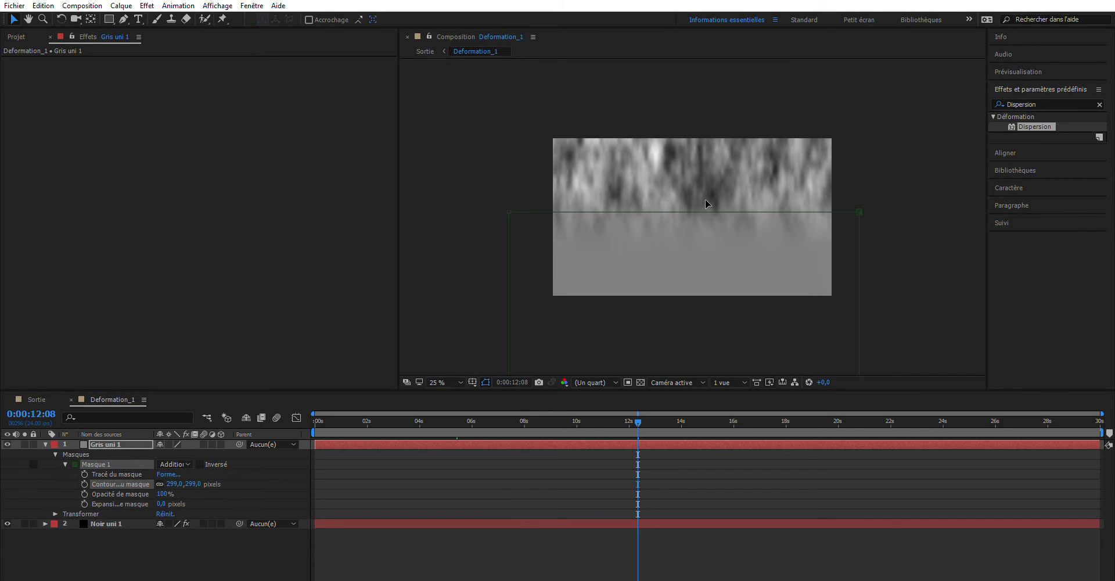
mouse_move(704, 201)
mouse_down()
mouse_move(703, 235)
mouse_move(700, 215)
mouse_up()
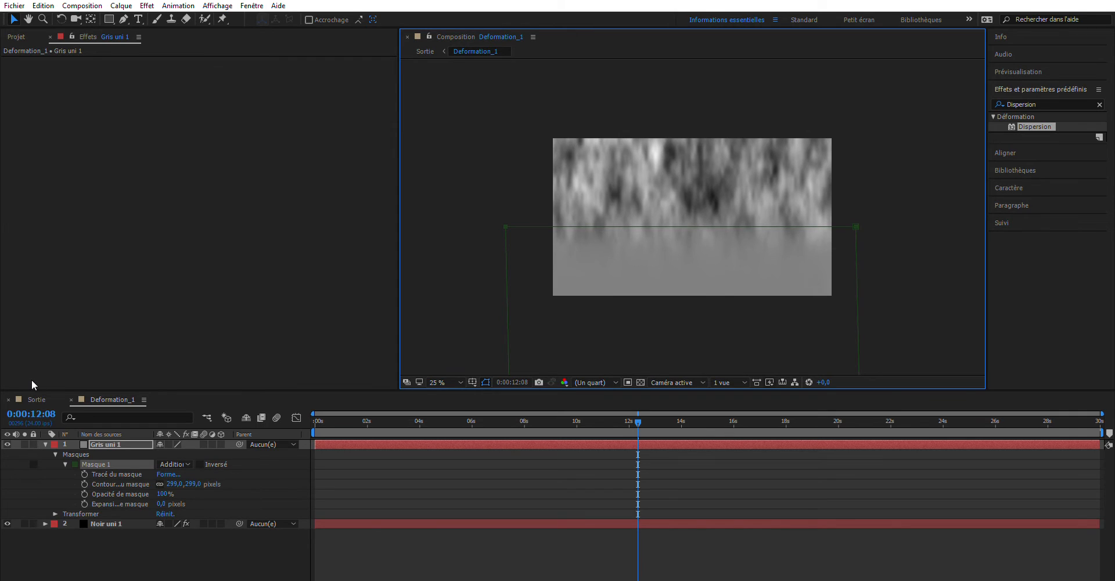
- Set Horizontale maxi of the Dispersion effect on Feu to 118 and play Sortie from the start
click(35, 399)
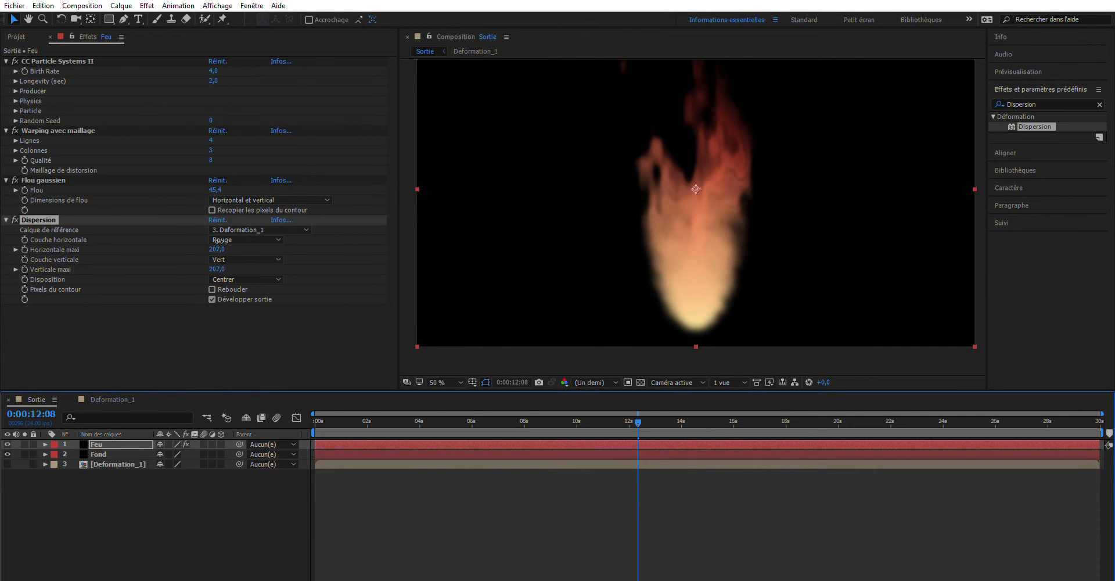
drag(212, 241, 169, 243)
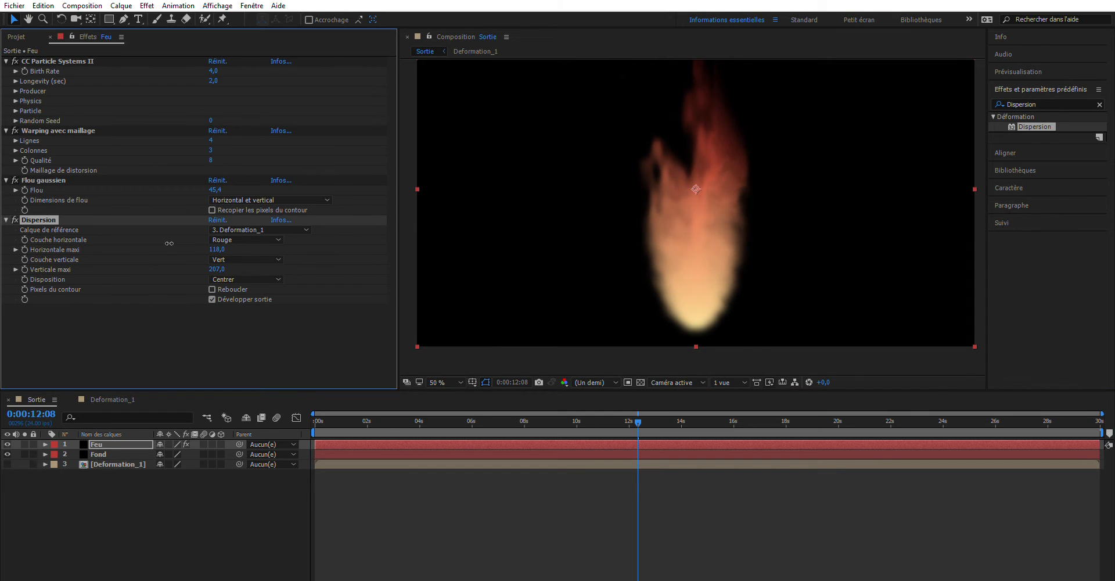
click(238, 399)
key(Home)
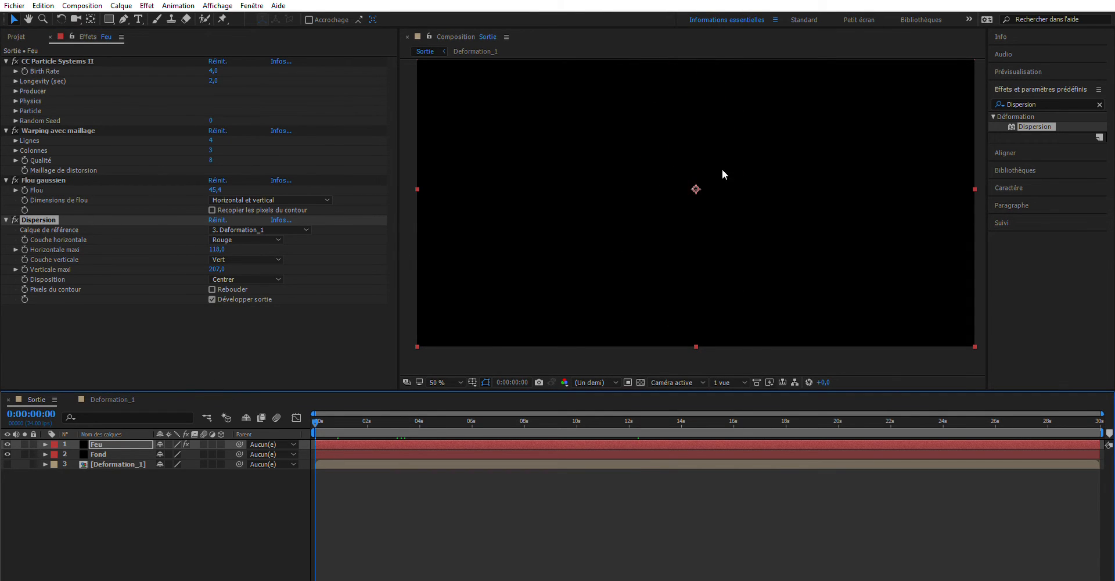
key(space)
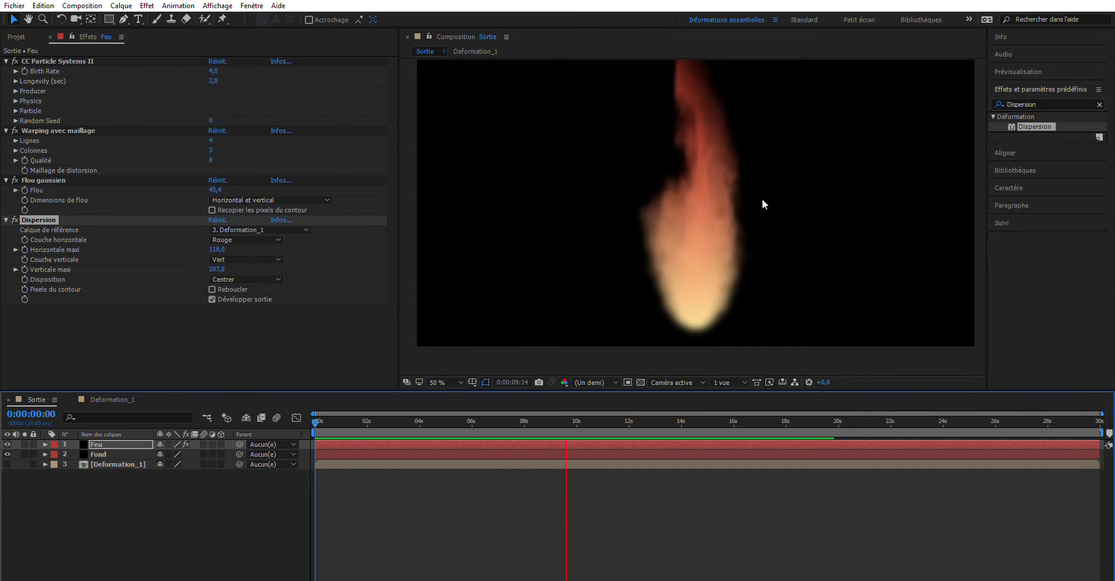
- Stop the preview and reveal the Bruit fractal properties of the Noir uni 1 layer in Deformation_1
key(space)
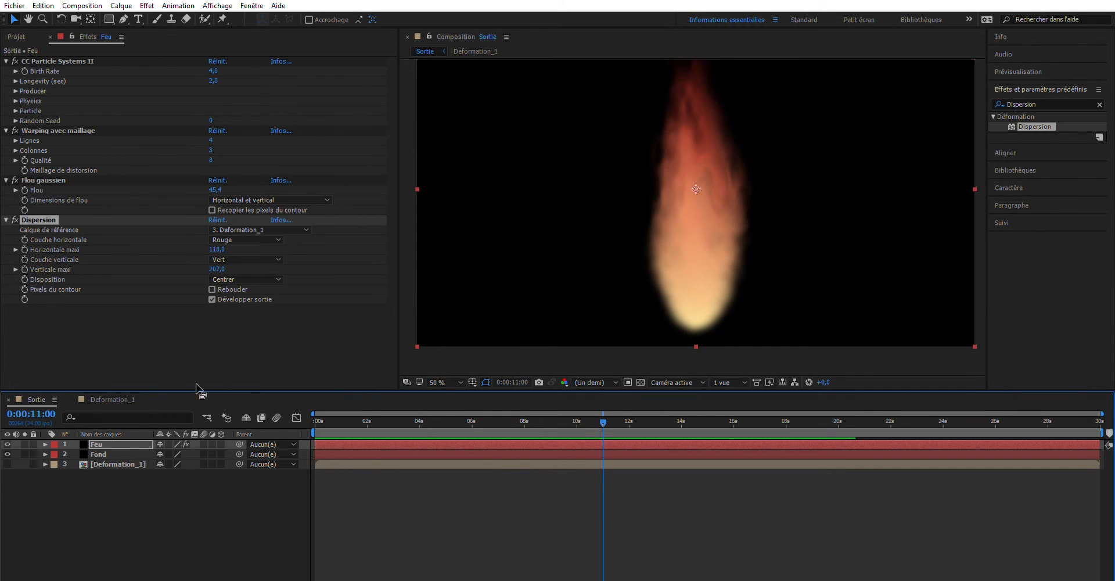
click(116, 399)
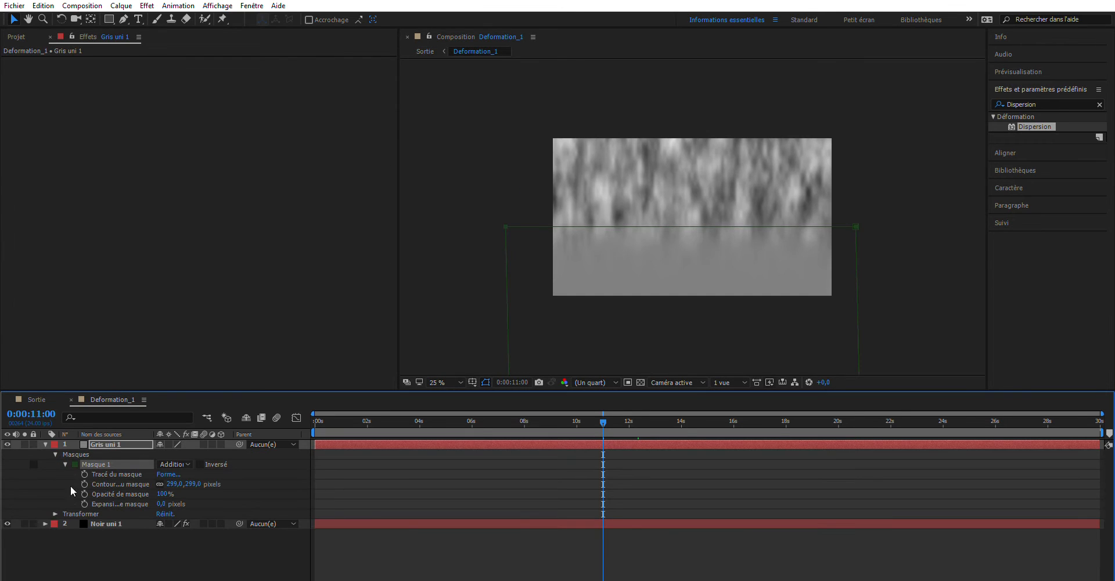
click(45, 444)
scroll(45, 444, down, 1)
click(46, 444)
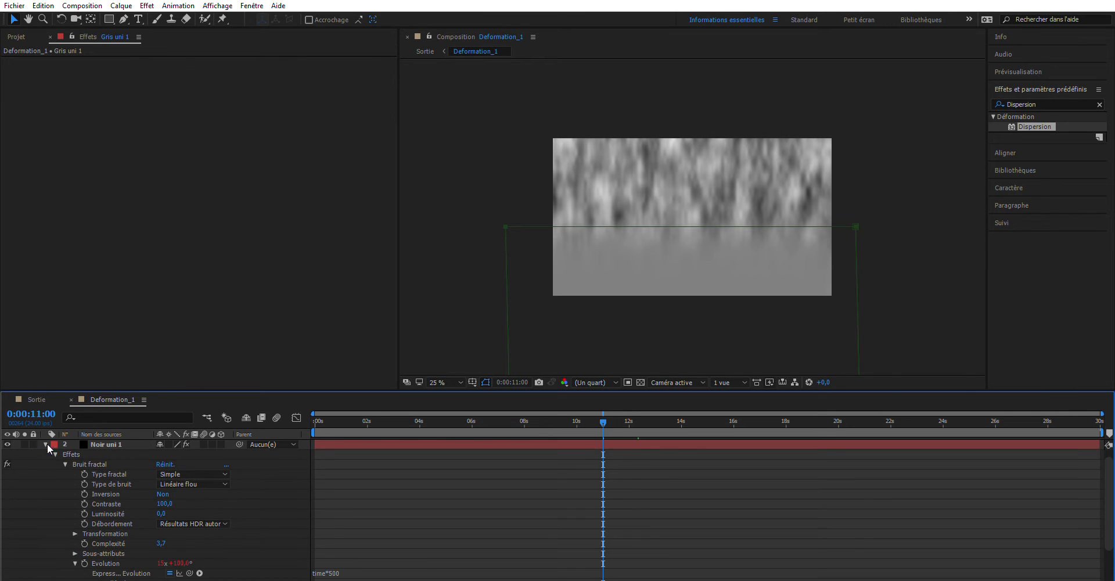
scroll(89, 504, down, 3)
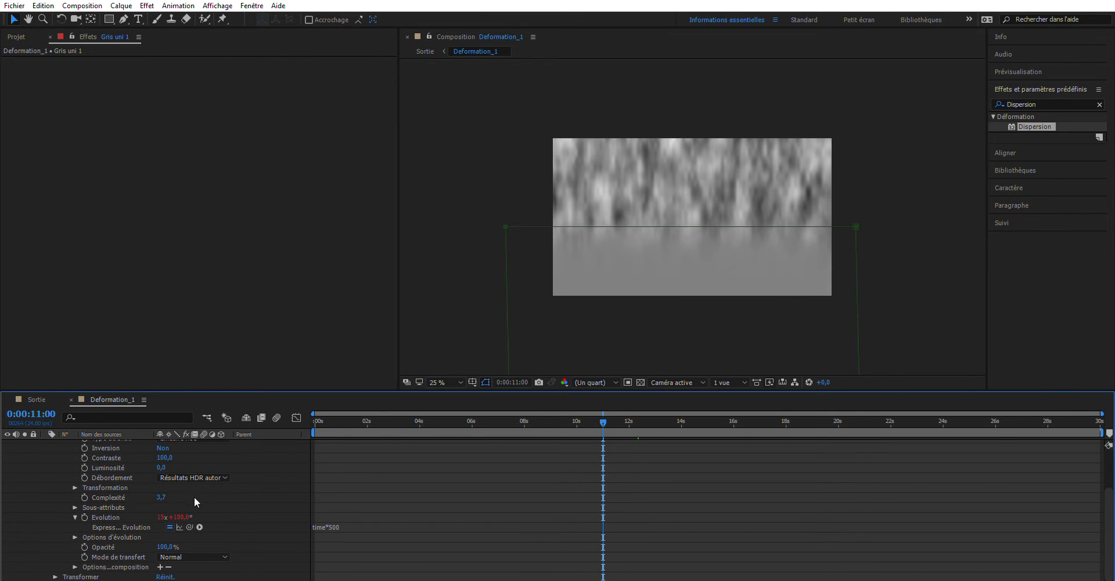
scroll(96, 498, up, 3)
scroll(96, 514, down, 1)
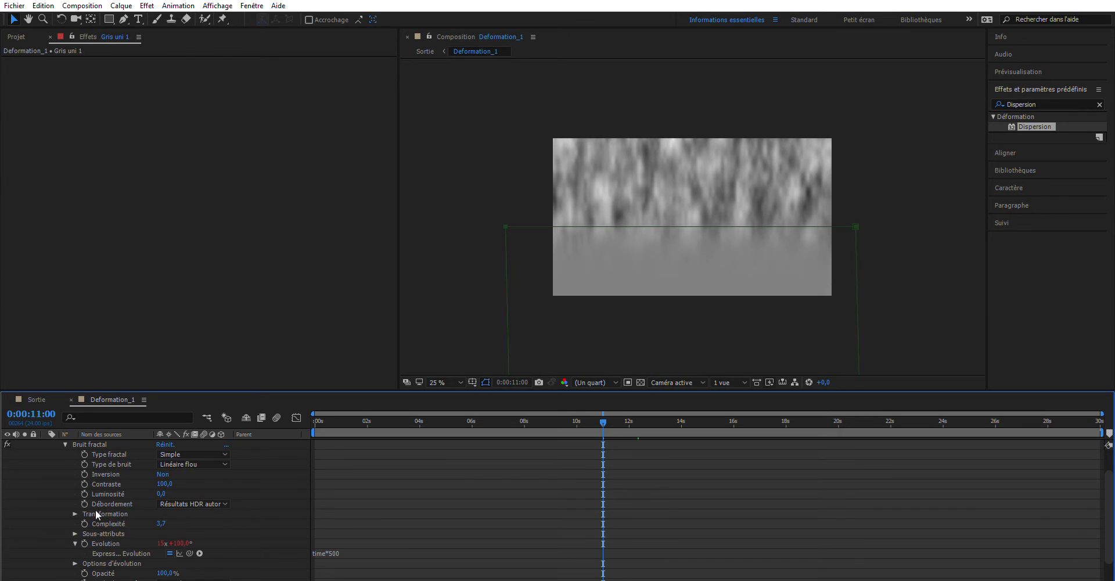
scroll(93, 500, down, 1)
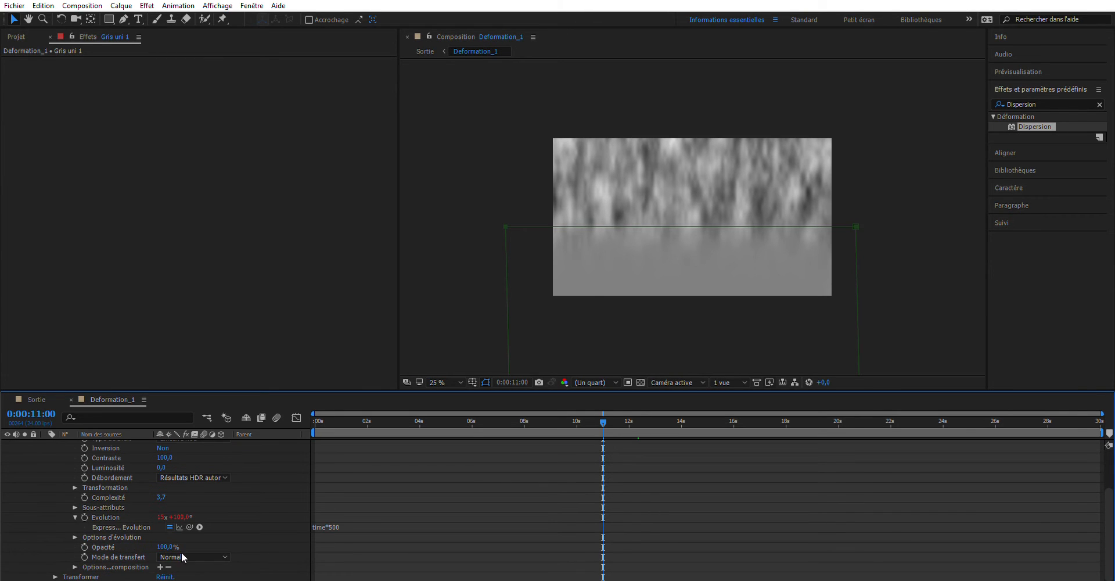
scroll(84, 535, up, 3)
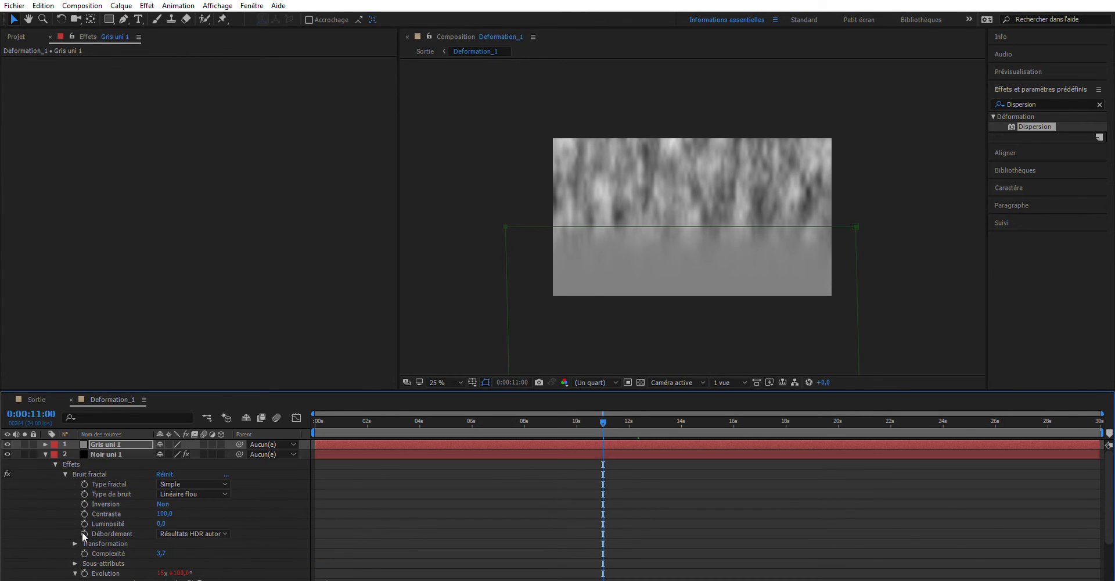
scroll(109, 500, down, 1)
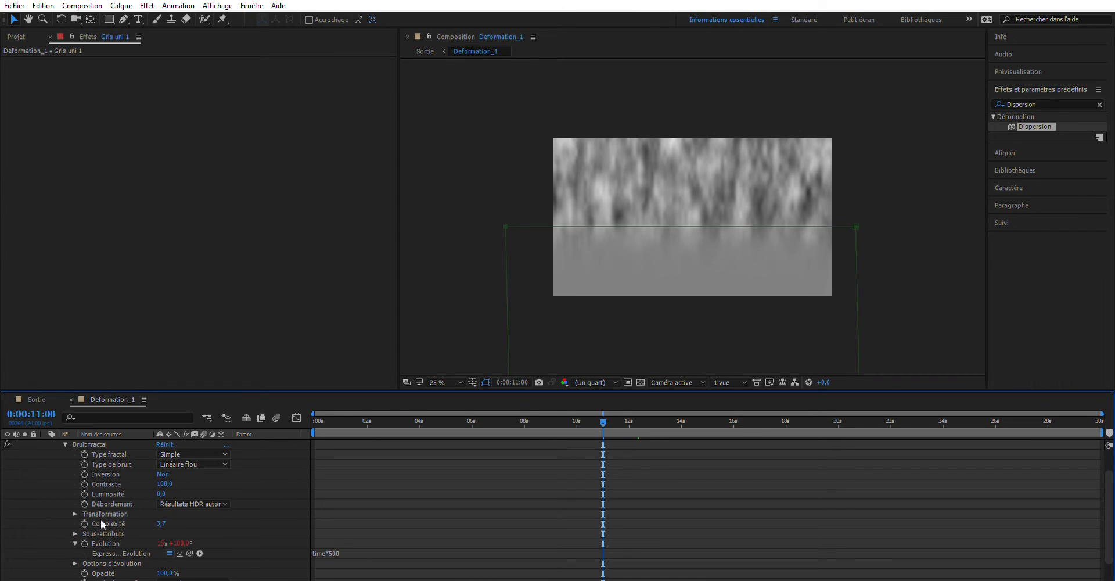
scroll(78, 510, down, 1)
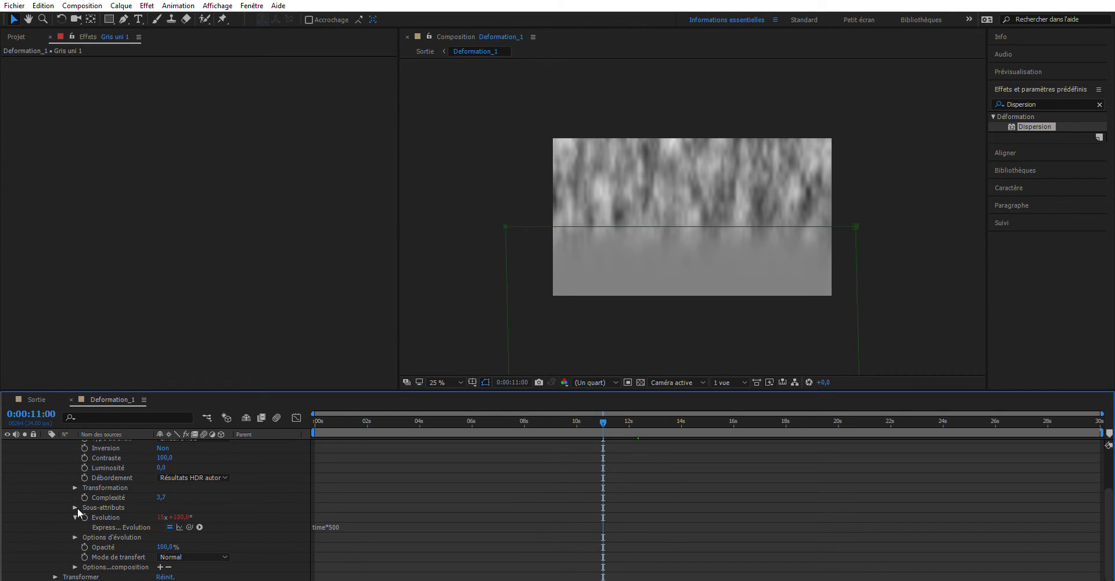
- Change the turbulence offset expression of Bruit fractal on Noir uni 1 to [0,time*-900]
click(75, 488)
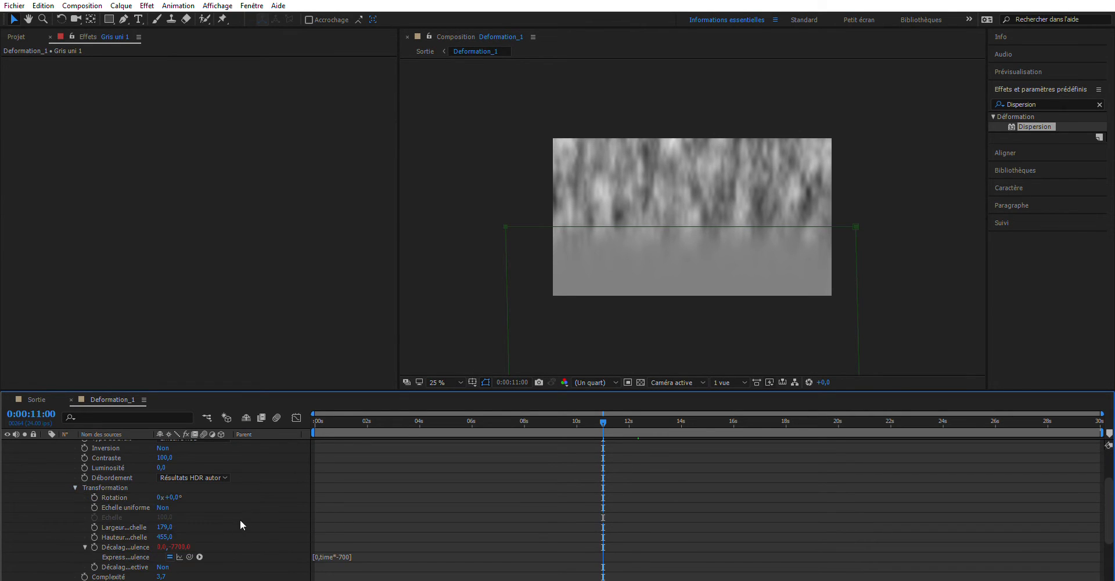
click(331, 556)
click(343, 556)
drag(341, 556, 347, 556)
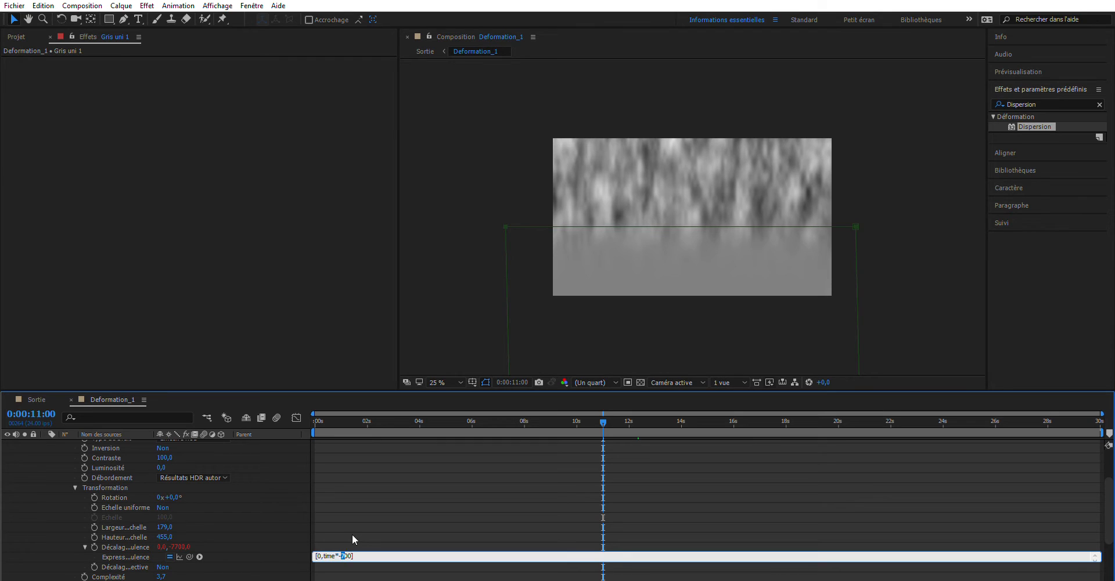
text(9)
click(352, 534)
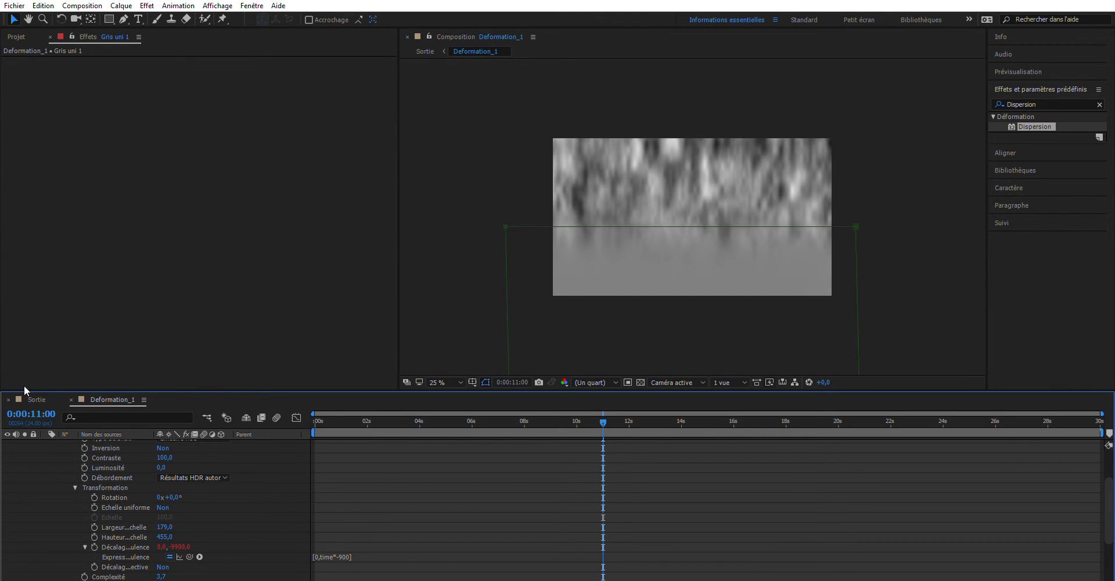
- Preview the flame in the Sortie composition from the current time, then stop playback
click(36, 399)
key(space)
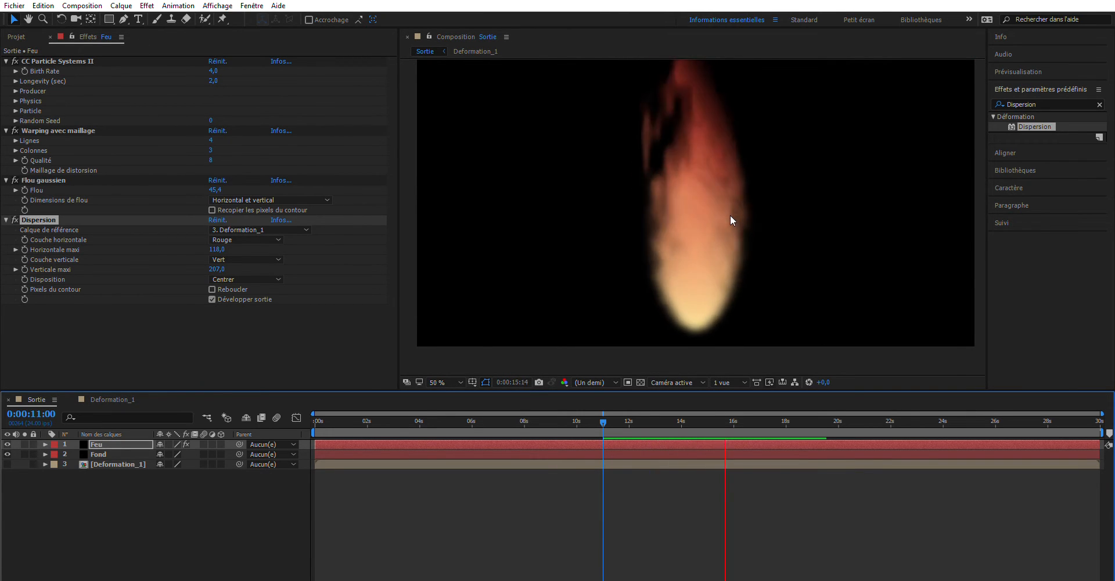
key(space)
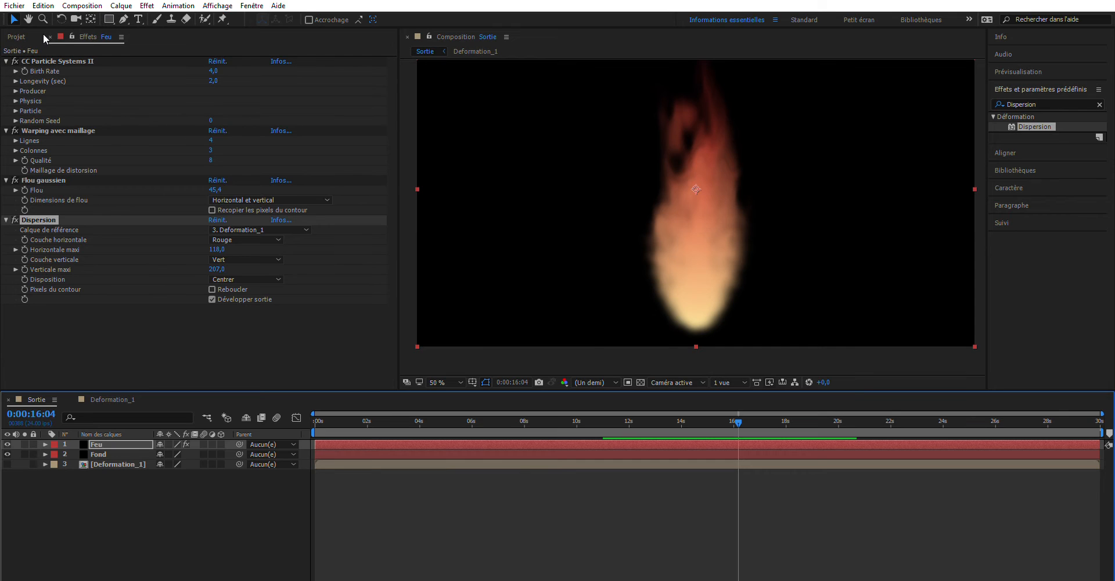
- Create a new 1920 x 1080 composition named Deformation_2, lasting 30 seconds at 24 fps
click(17, 36)
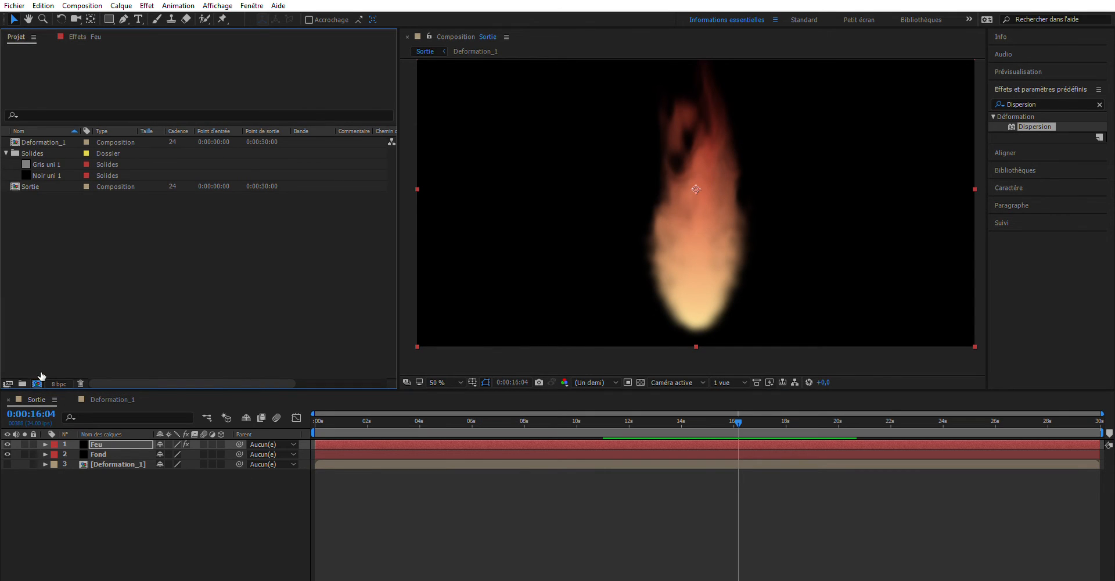
click(37, 383)
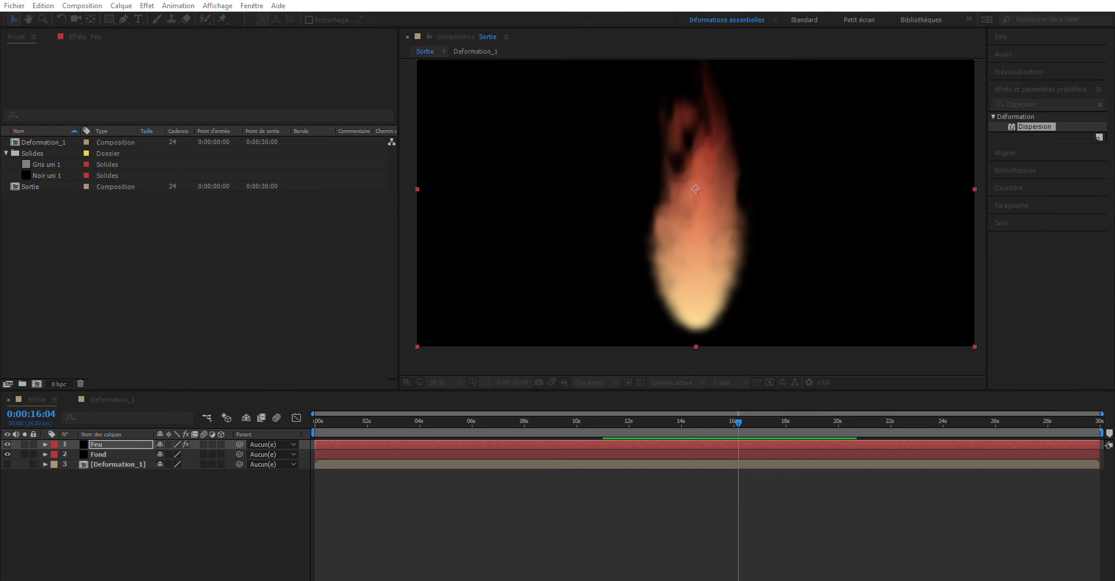
click(609, 187)
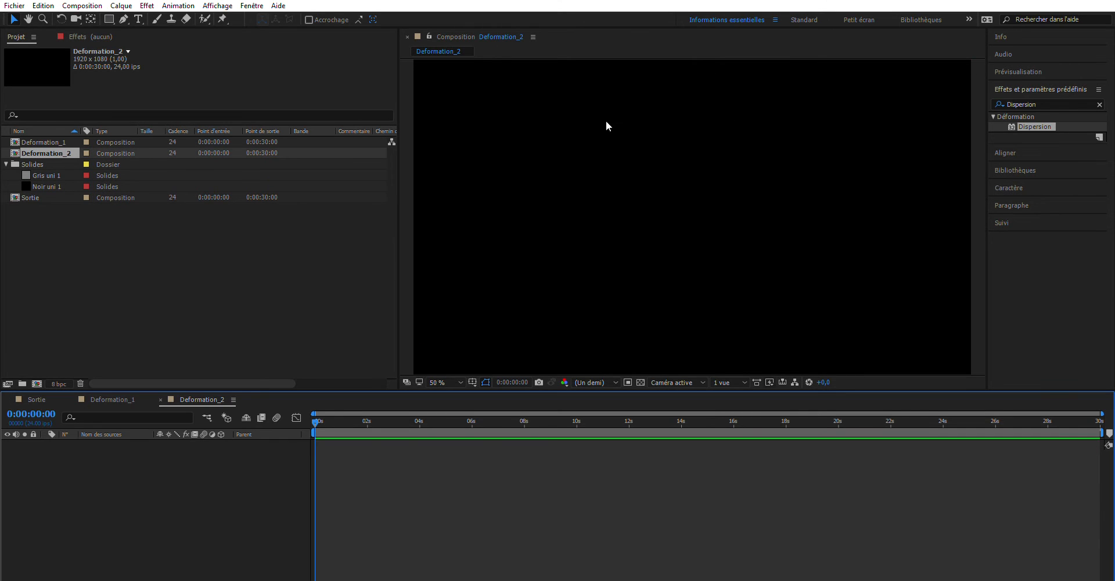
- Add the Noir uni 1 solid to Deformation_2 and apply the Bruit fractal effect to it
click(27, 182)
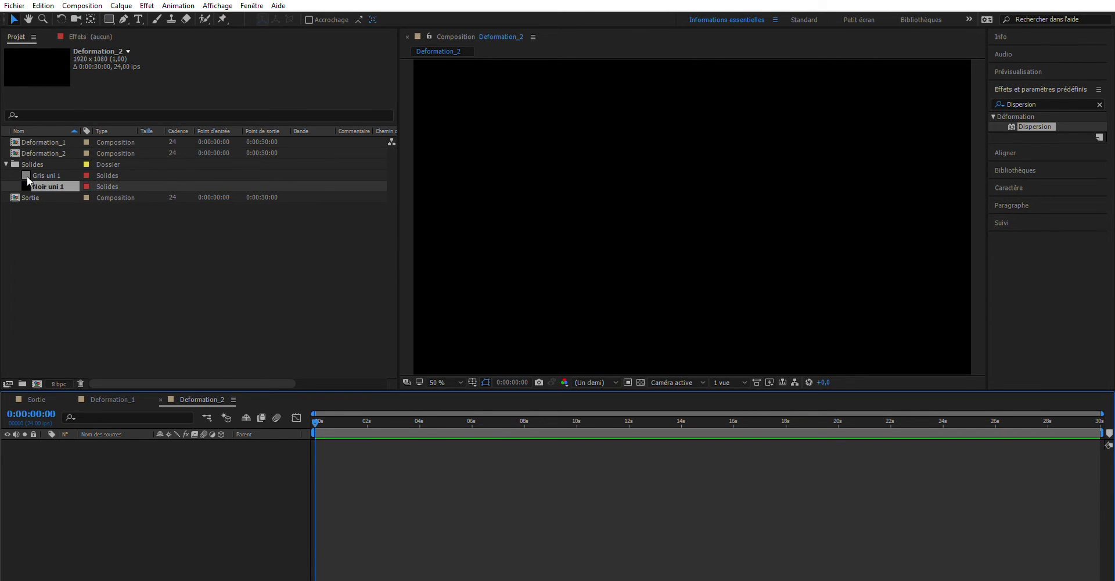
drag(27, 176, 95, 524)
drag(55, 444, 56, 445)
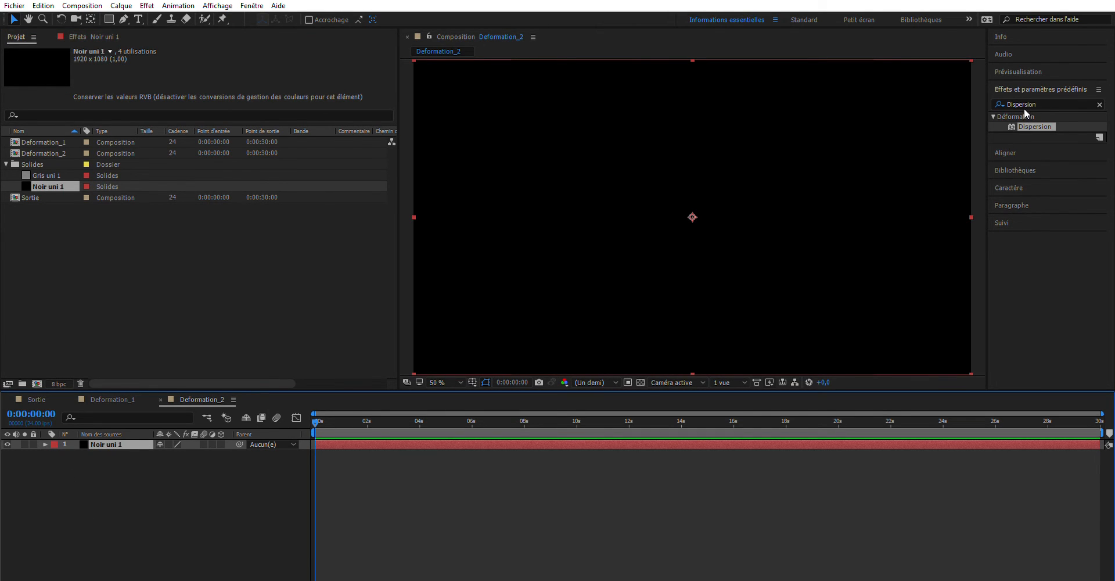
click(1038, 101)
text(Brui)
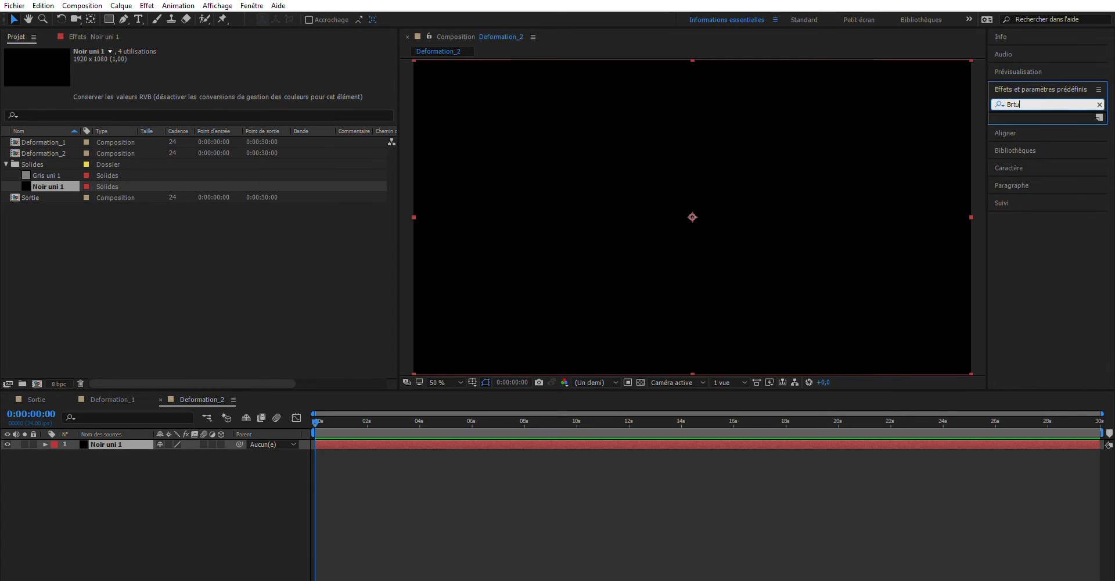
text(t)
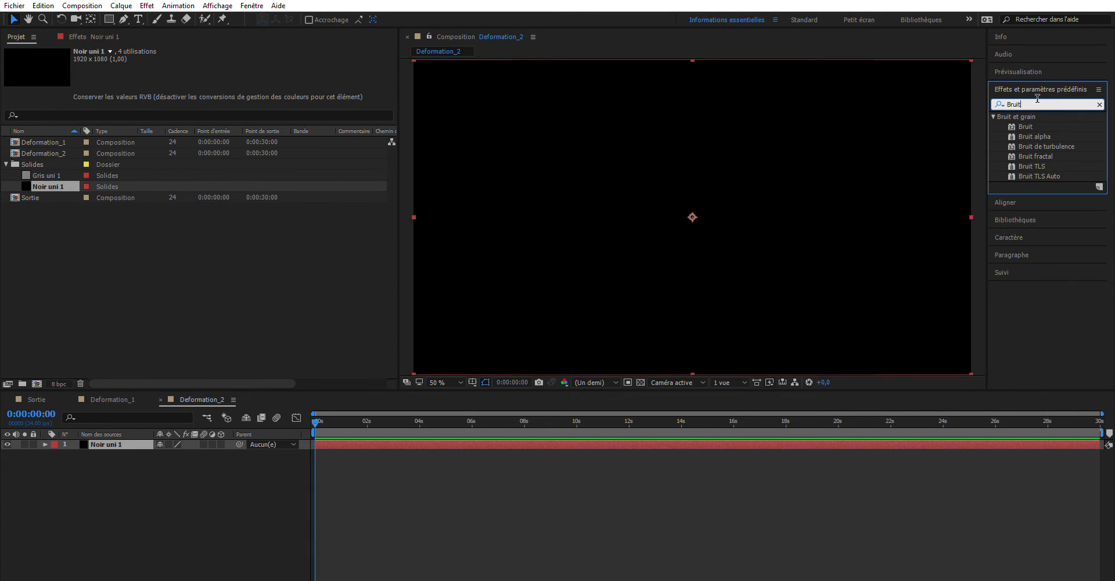
drag(1036, 157, 106, 444)
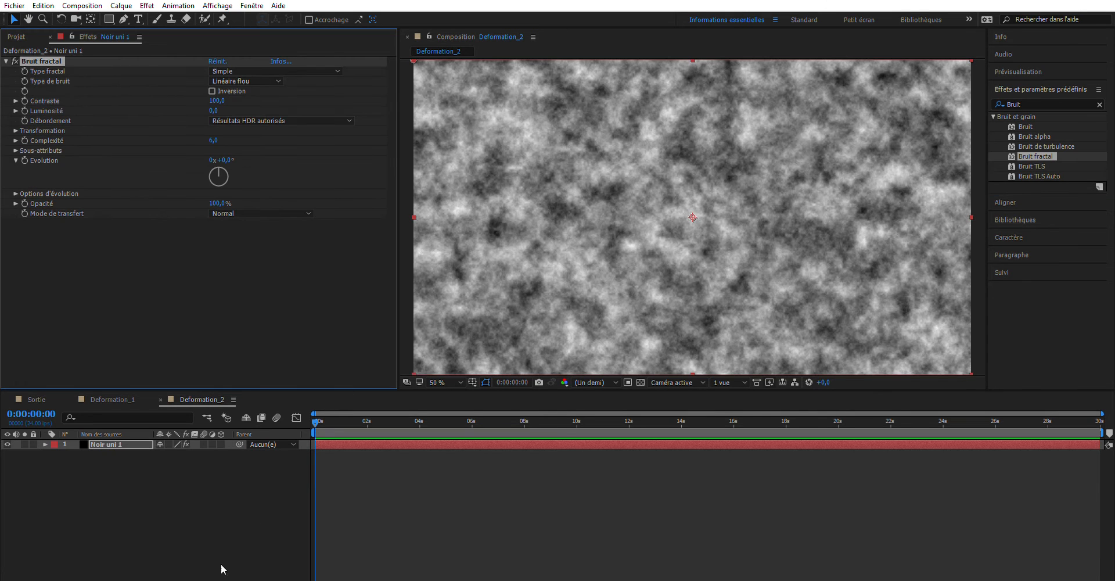
- Give the Evolution of Bruit fractal in Deformation_2 the expression time*500 and scrub the timeline to check the motion
click(45, 444)
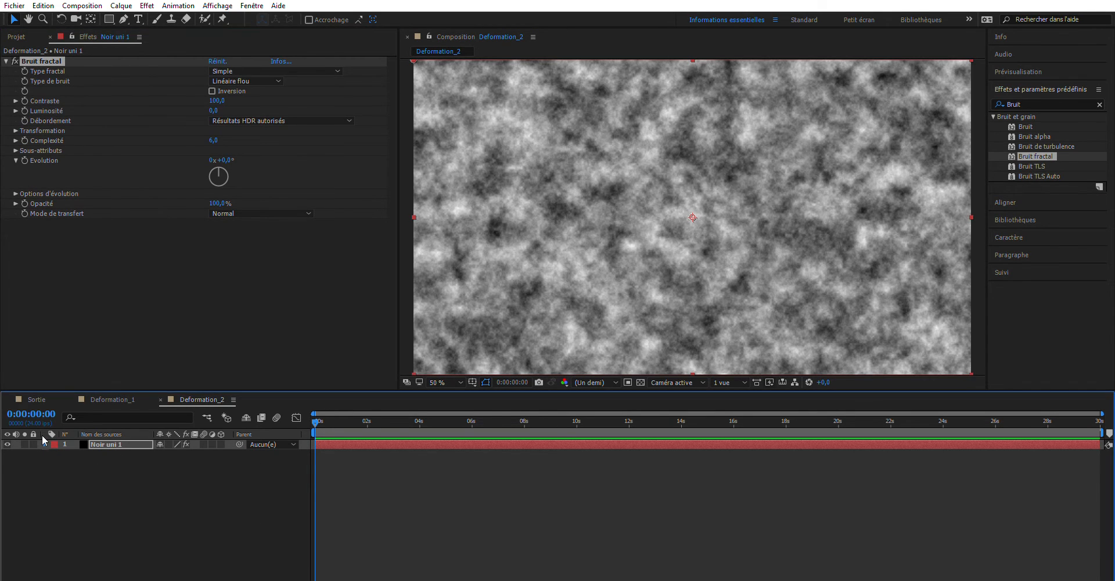
click(55, 454)
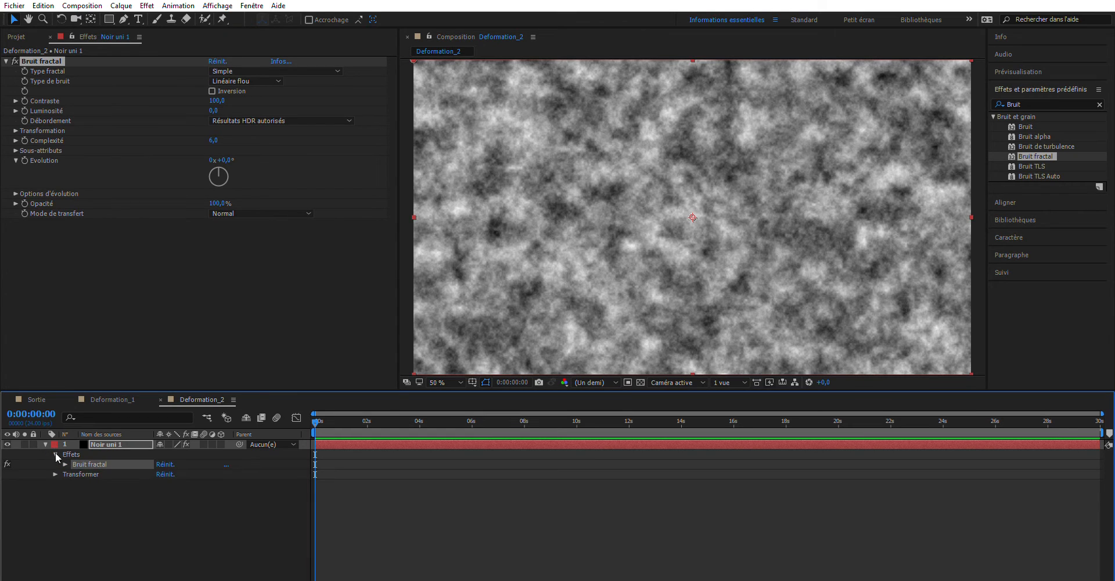
click(68, 453)
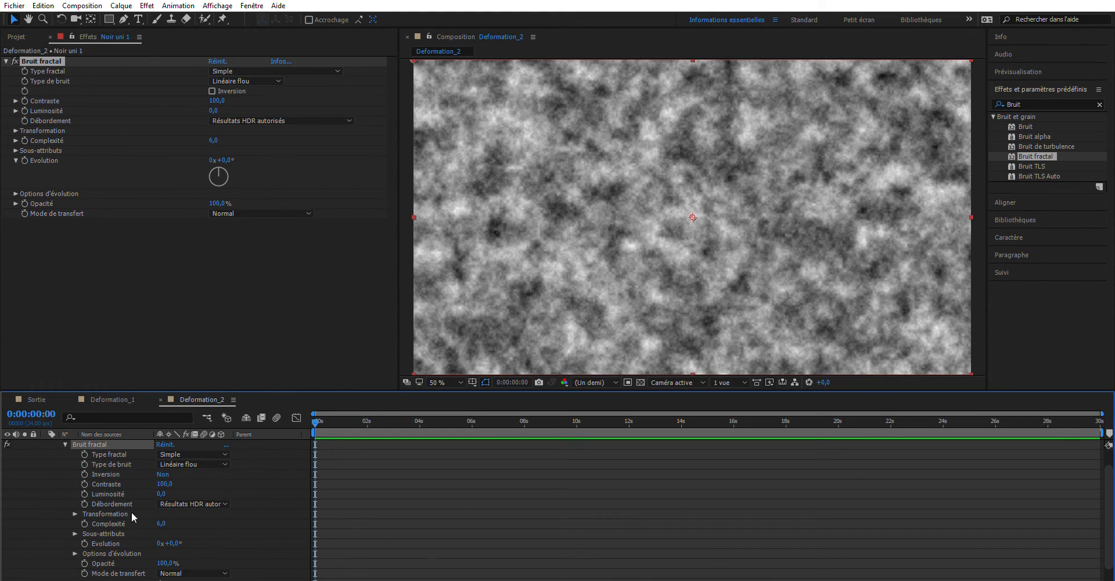
scroll(132, 511, down, 1)
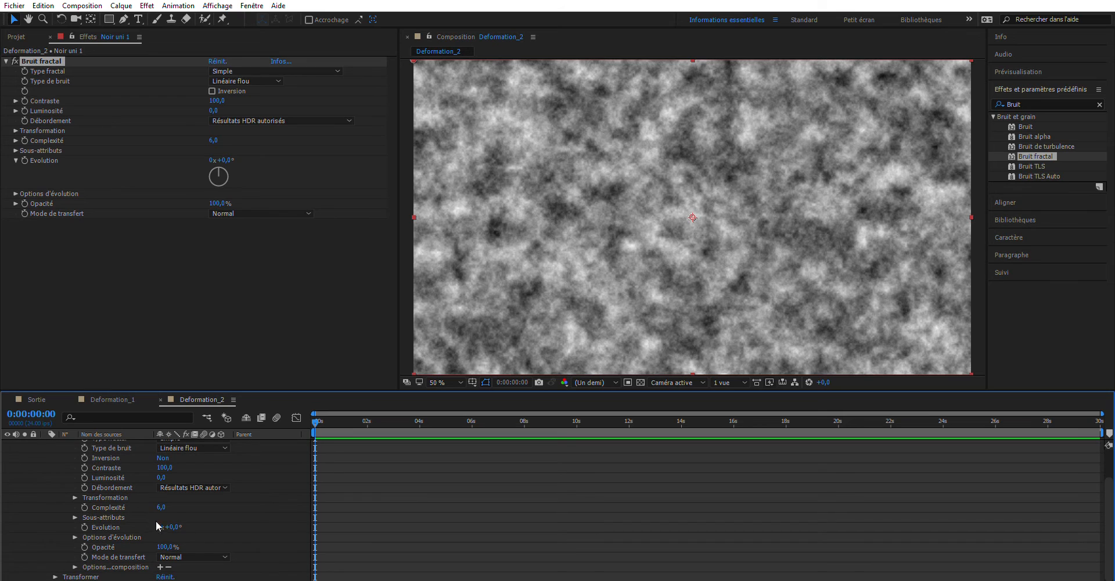
alt+click(85, 526)
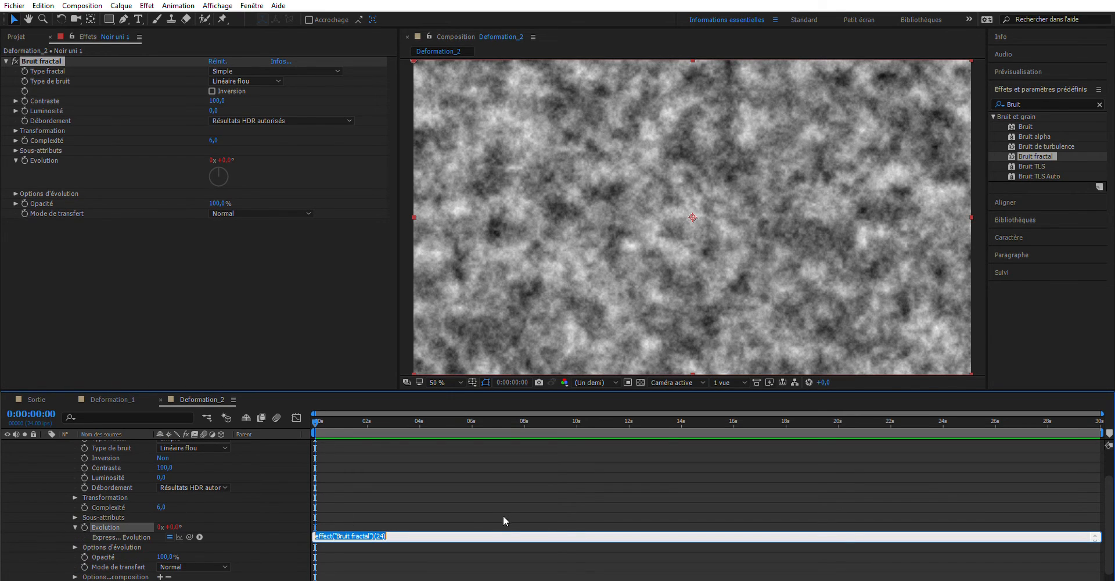
text(time)
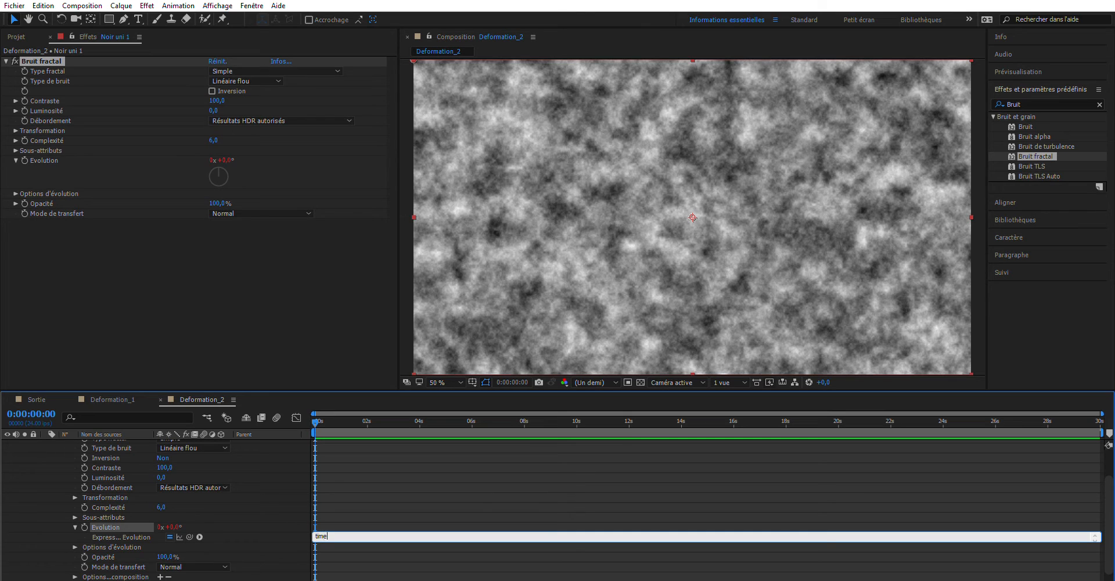
text(*500)
click(465, 518)
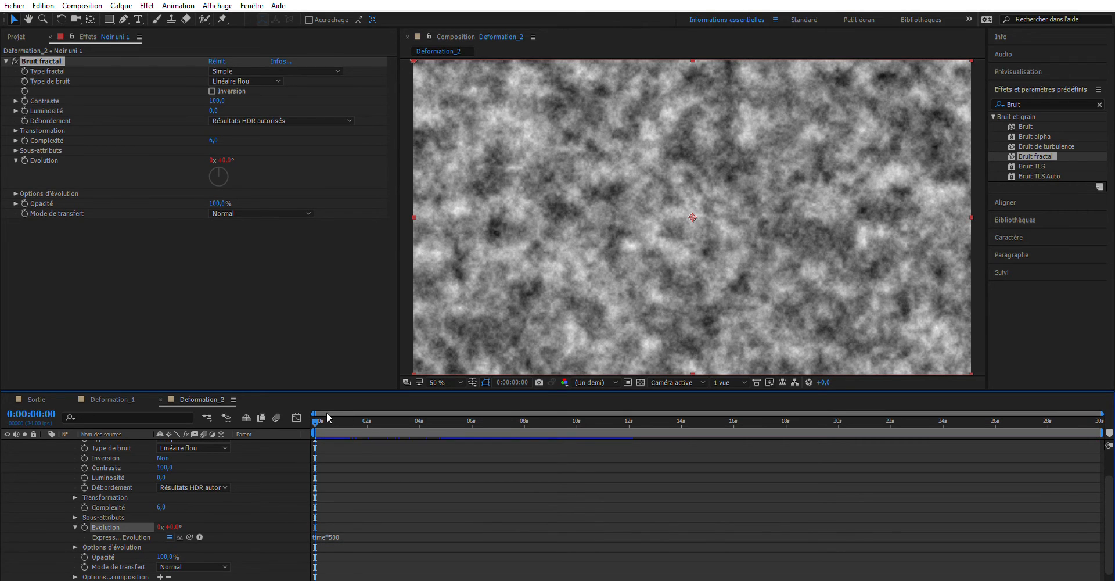
drag(326, 413, 576, 416)
- Turn off Echelle uniforme for Bruit fractal in Deformation_2, then set the scale width to 200 and the scale height to 283
scroll(13, 497, up, 3)
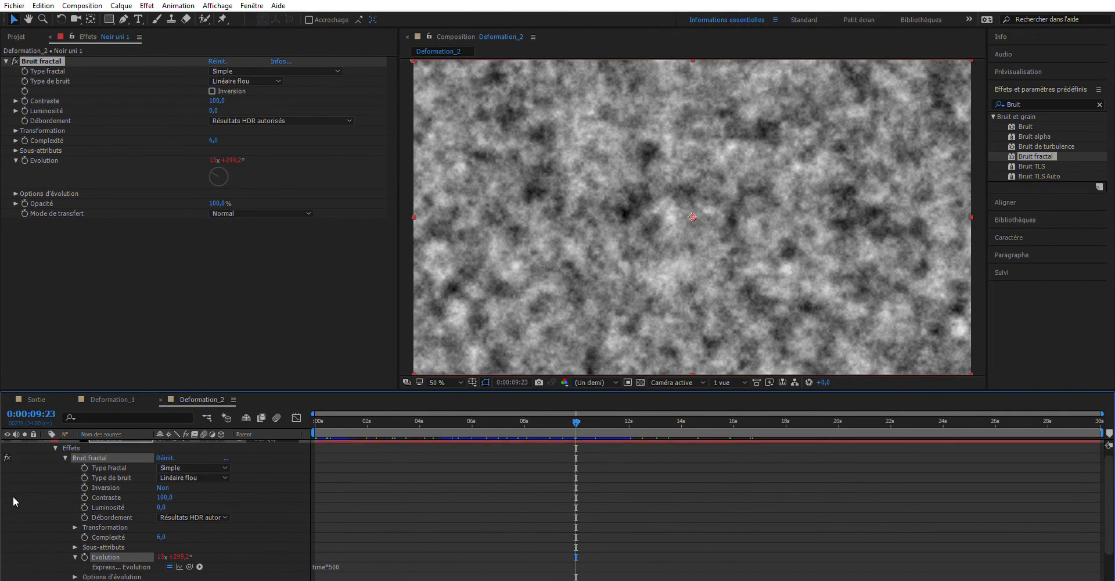
click(73, 530)
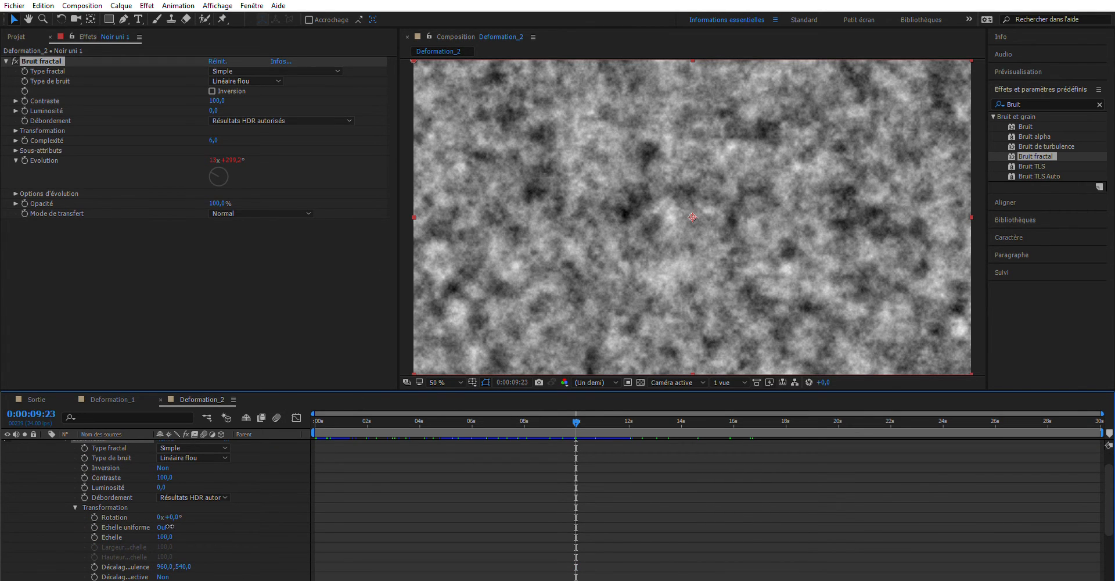
drag(165, 537, 218, 531)
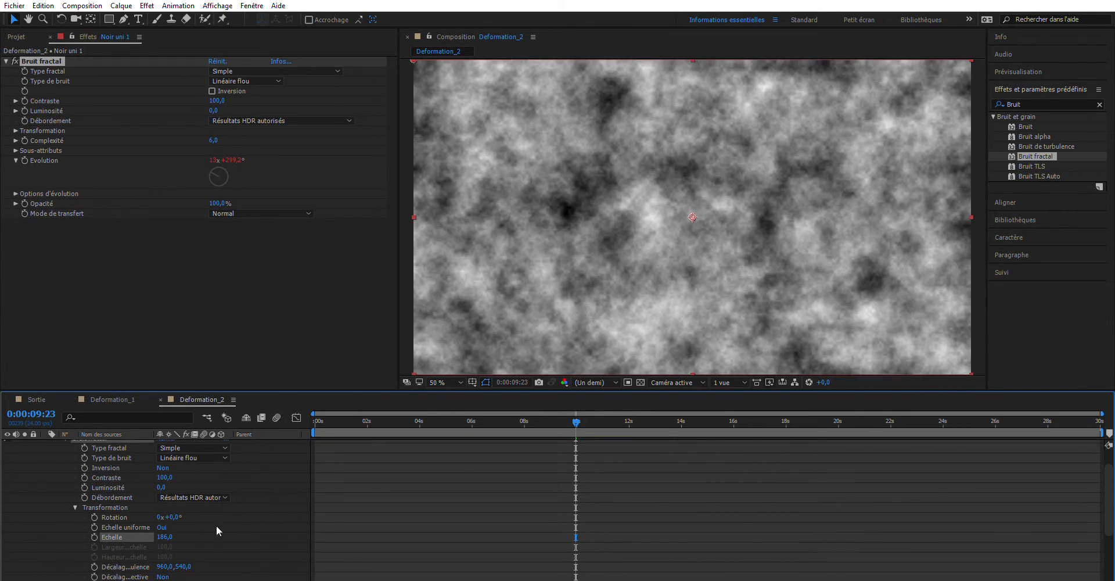
click(161, 527)
drag(174, 540, 174, 549)
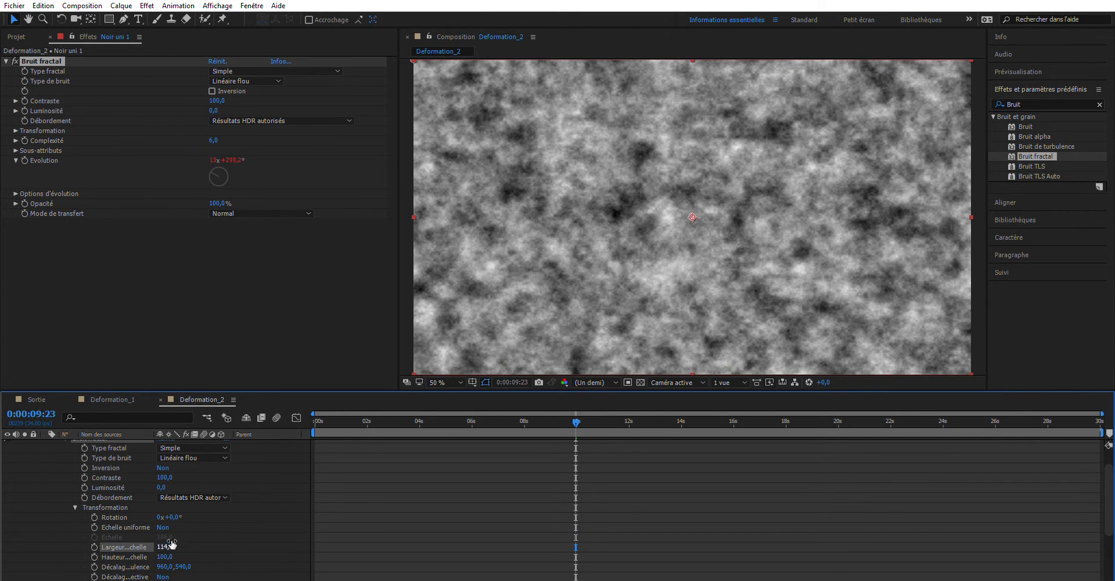
click(168, 546)
text(200)
key(Return)
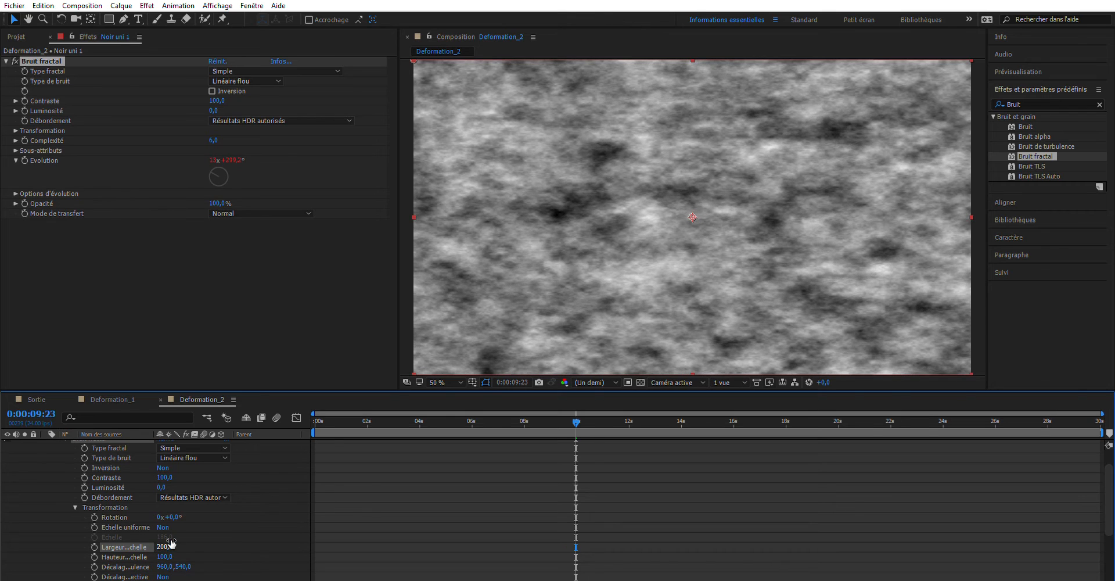
drag(165, 556, 257, 527)
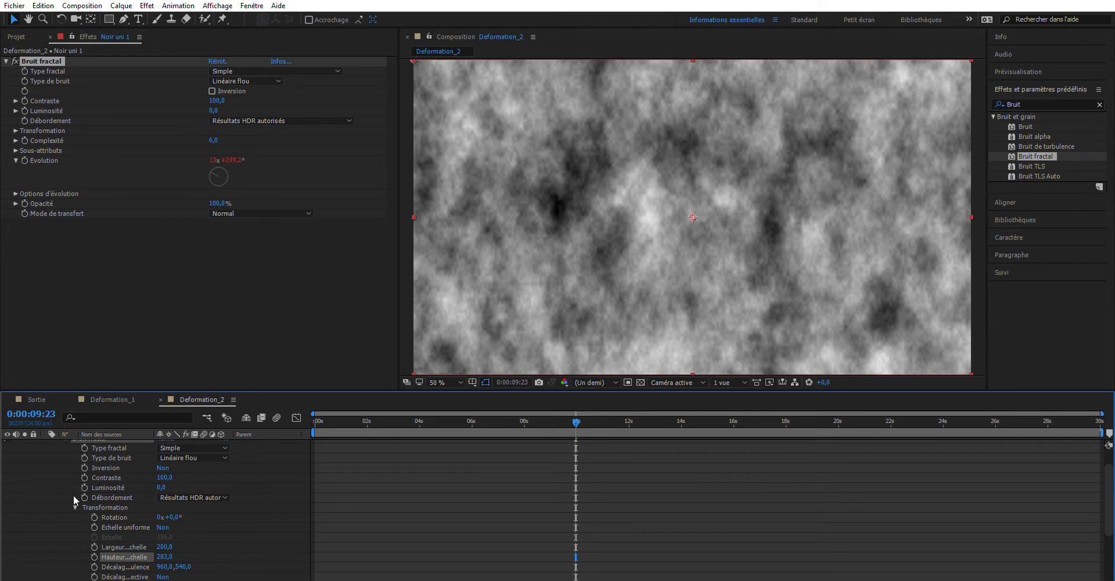
- Give the turbulence offset of Bruit fractal in Deformation_2 the expression [0,time*850]
scroll(68, 541, down, 1)
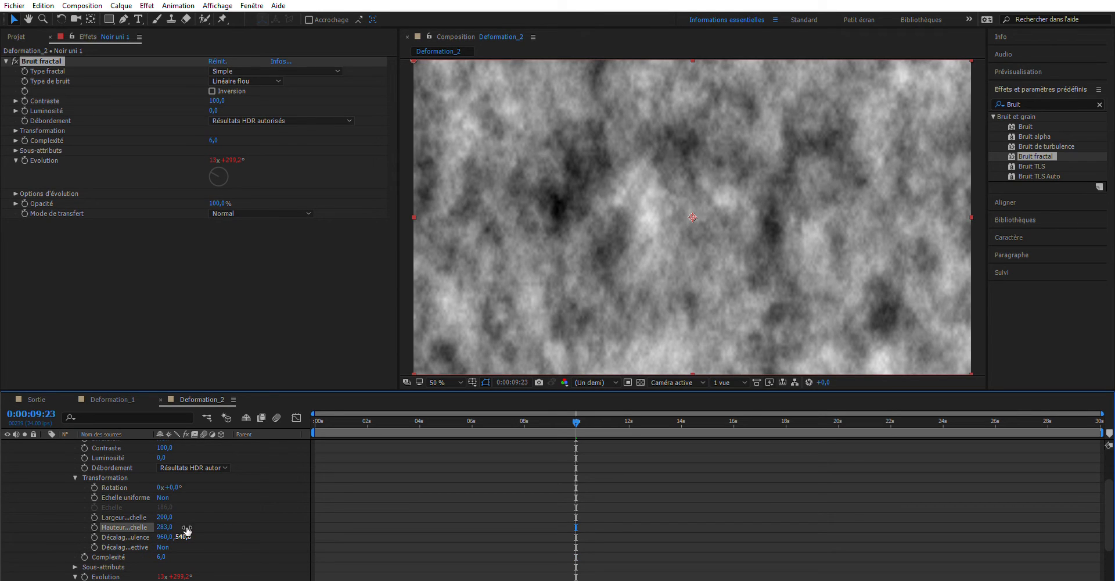
alt+click(95, 536)
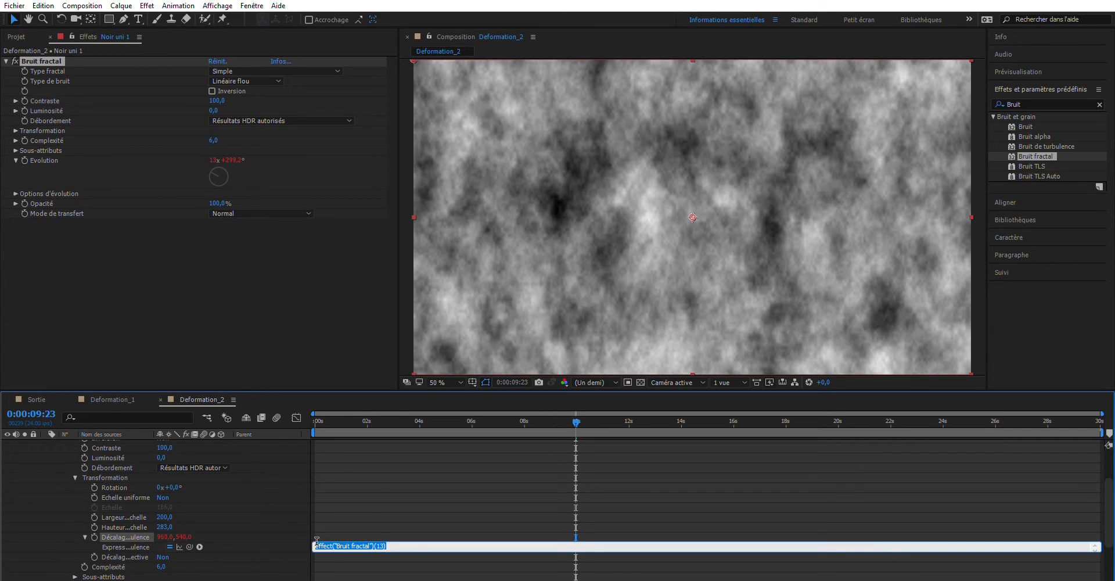
key(BackSpace)
text([0)
text(,time)
text(*)
text(850])
key(KP_Enter)
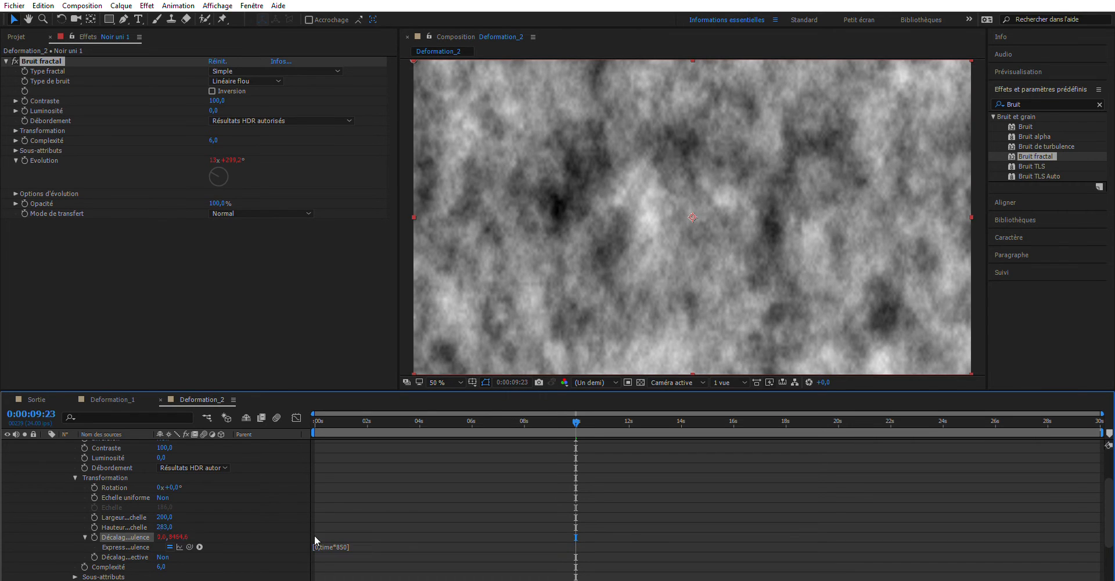
- Preview the noise motion, change the turbulence offset expression to [0,time*-850] and replay it from the start
key(Home)
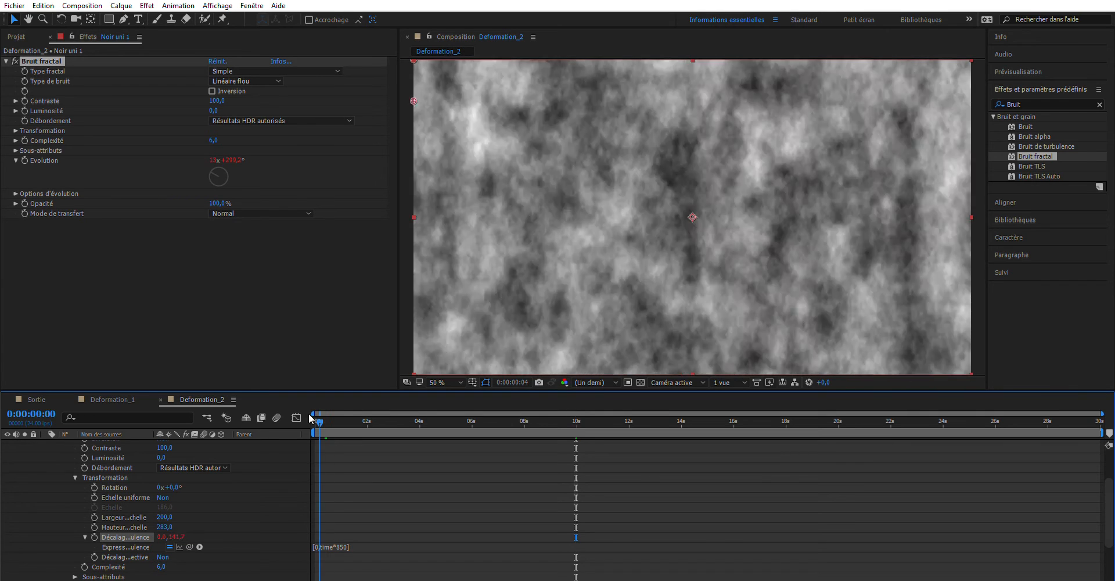
key(space)
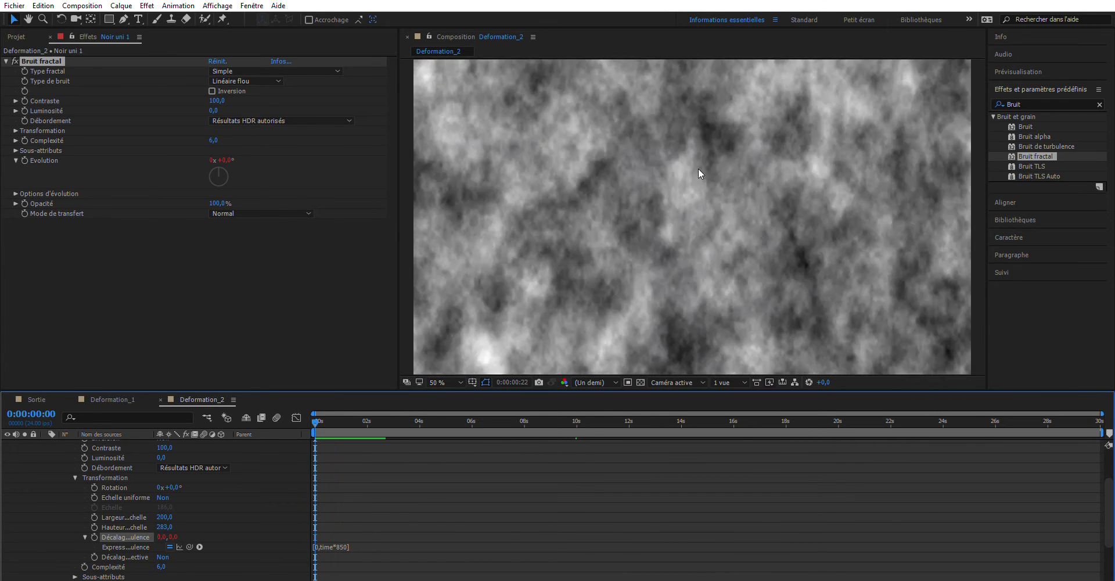
key(space)
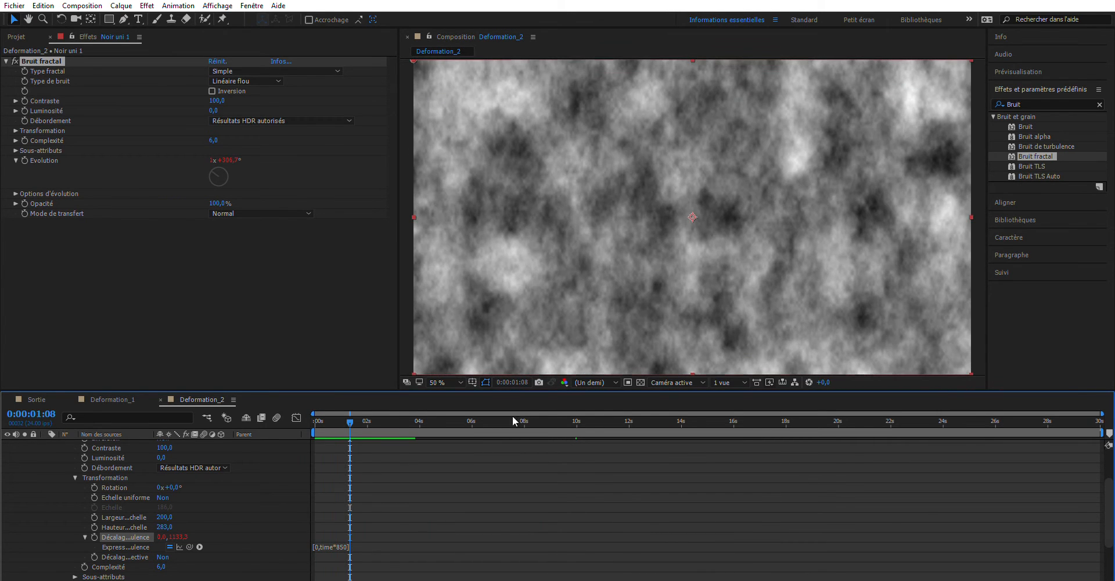
click(339, 542)
click(340, 545)
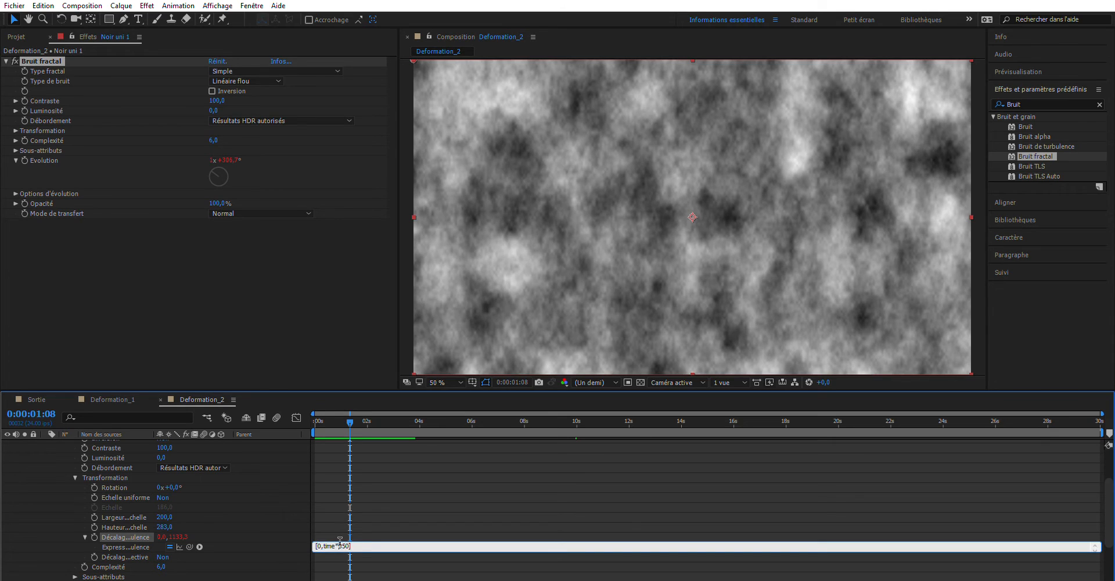
text(-)
click(550, 526)
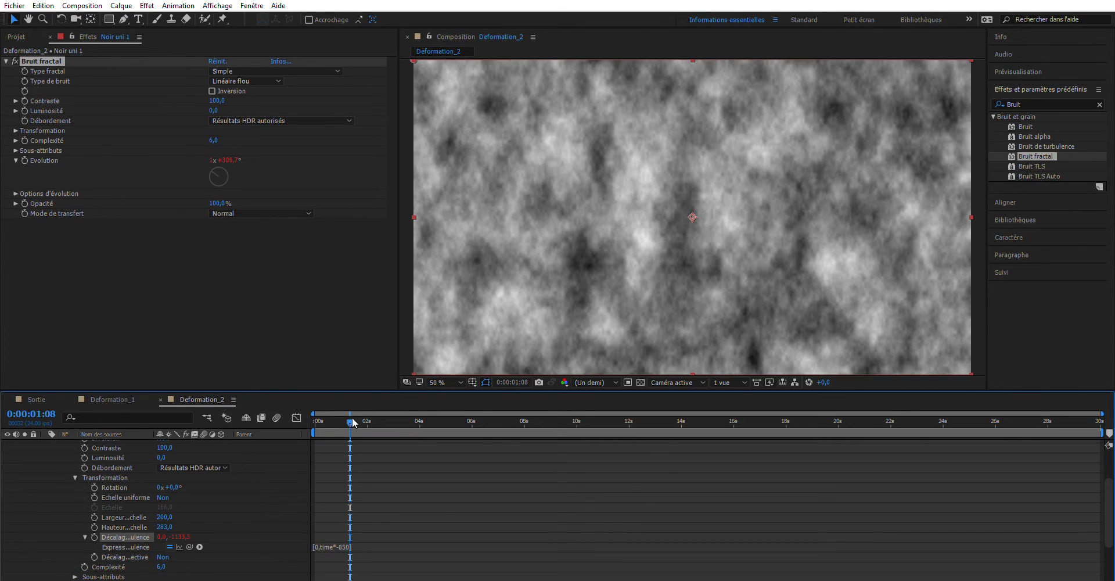
drag(354, 423, 302, 419)
key(space)
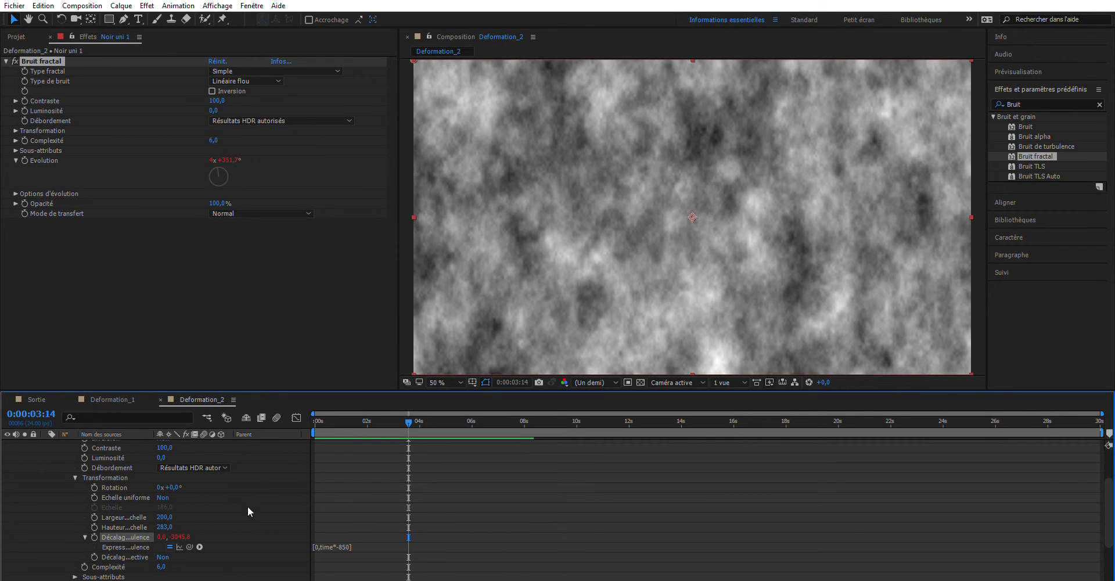
- Set Complexité of Bruit fractal to 4.2
scroll(252, 508, down, 1)
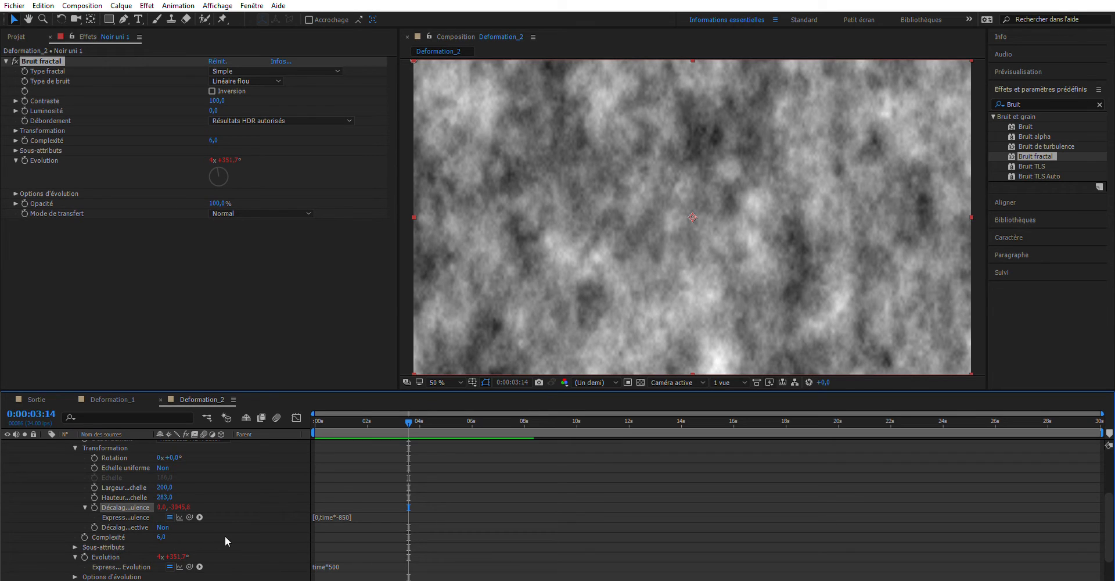
scroll(225, 535, down, 1)
drag(168, 504, 69, 505)
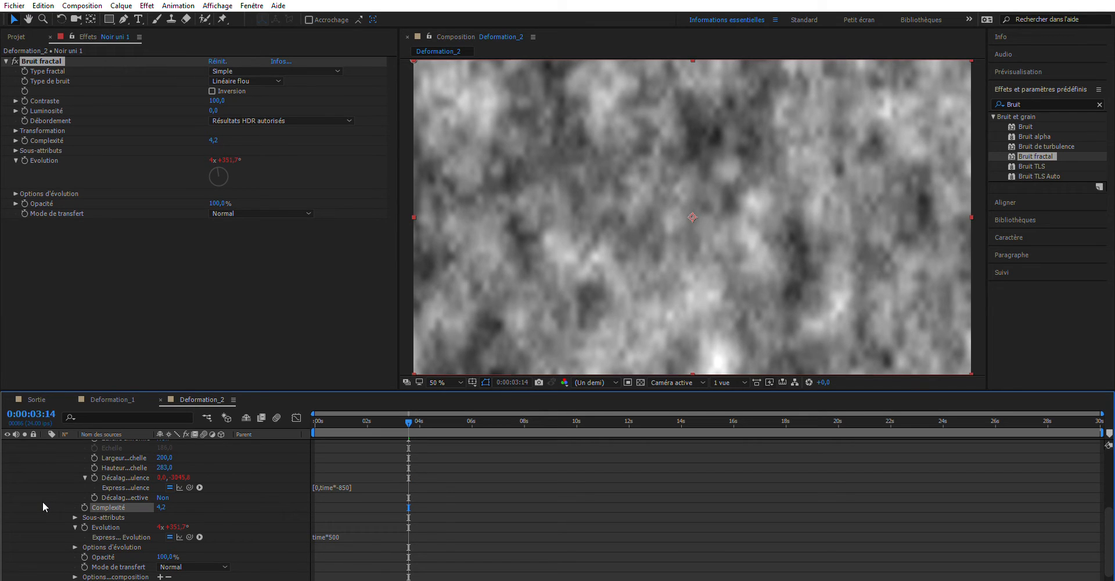
- Try the CC Lens effect on the Noir uni 1 layer in Deformation_2 and undo it
click(1042, 101)
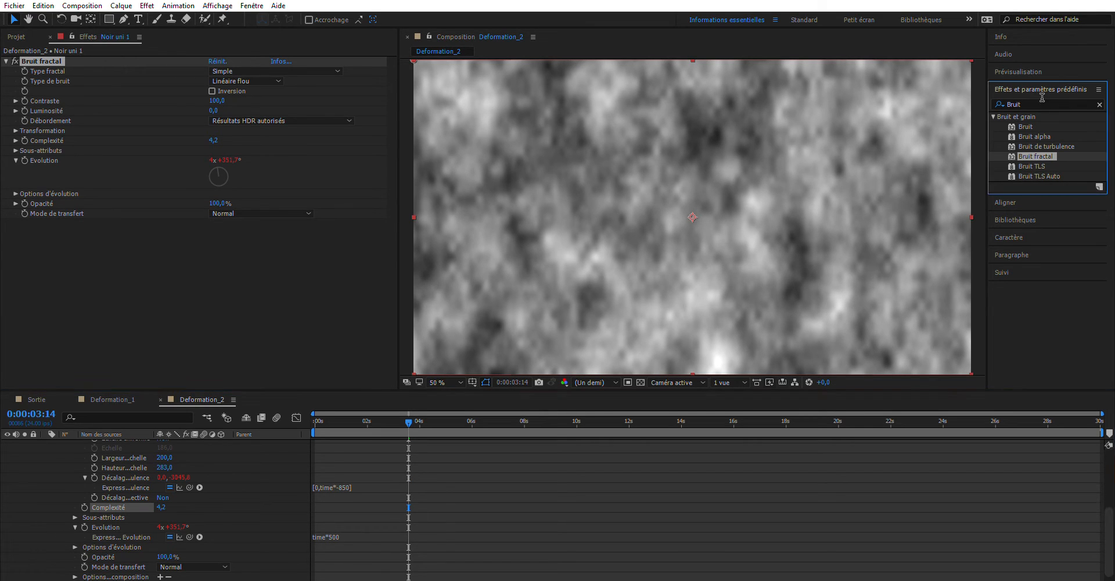
text(cc lense)
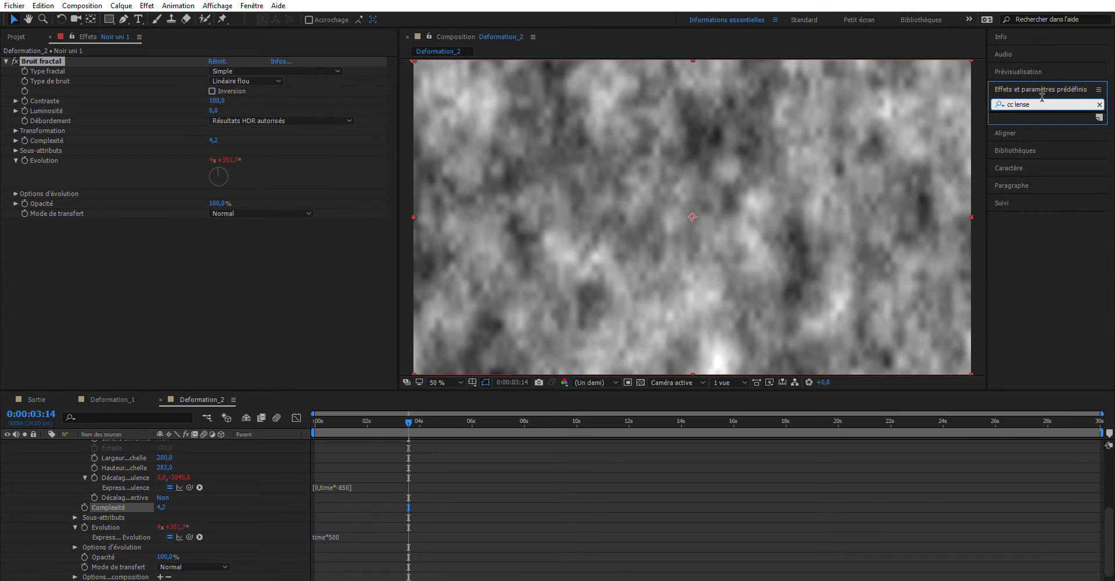
key(BackSpace)
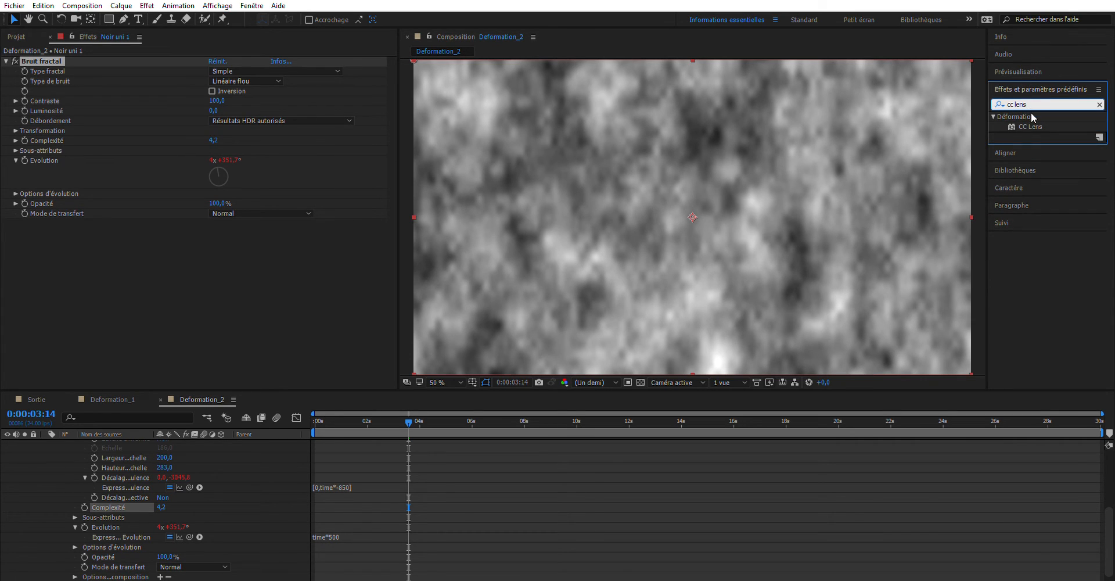
drag(1029, 126, 697, 285)
drag(770, 246, 770, 245)
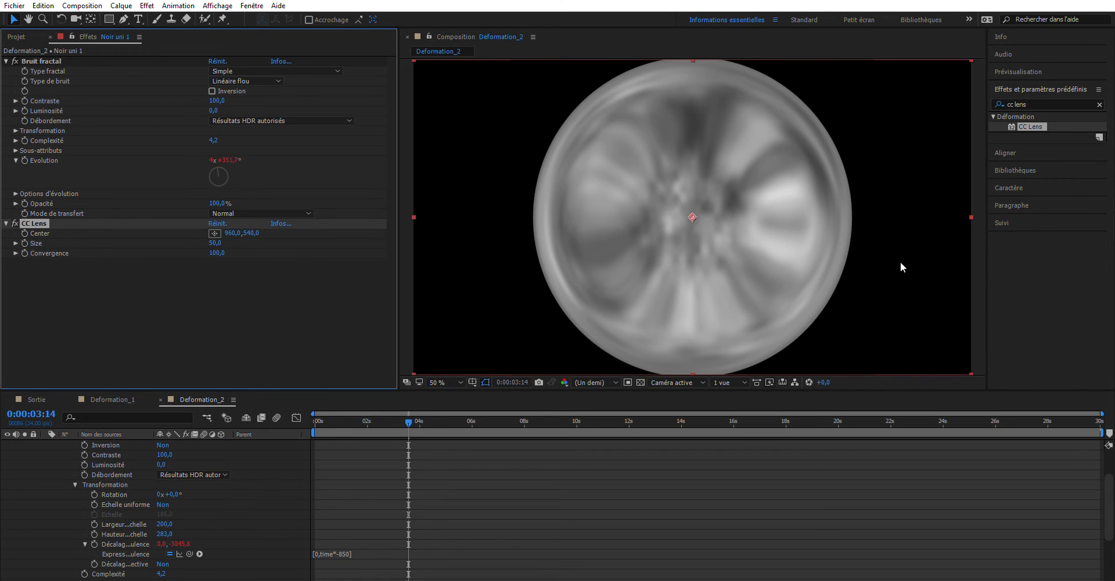
key(ctrl+z)
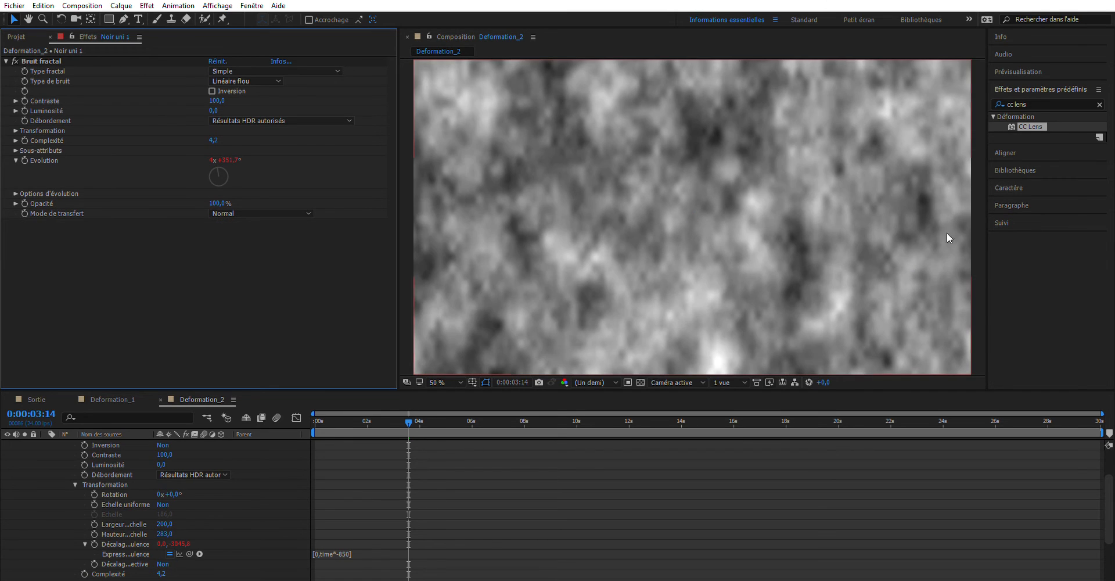
- Search the effects library for cc glass in place of the CC Lens search
click(1037, 101)
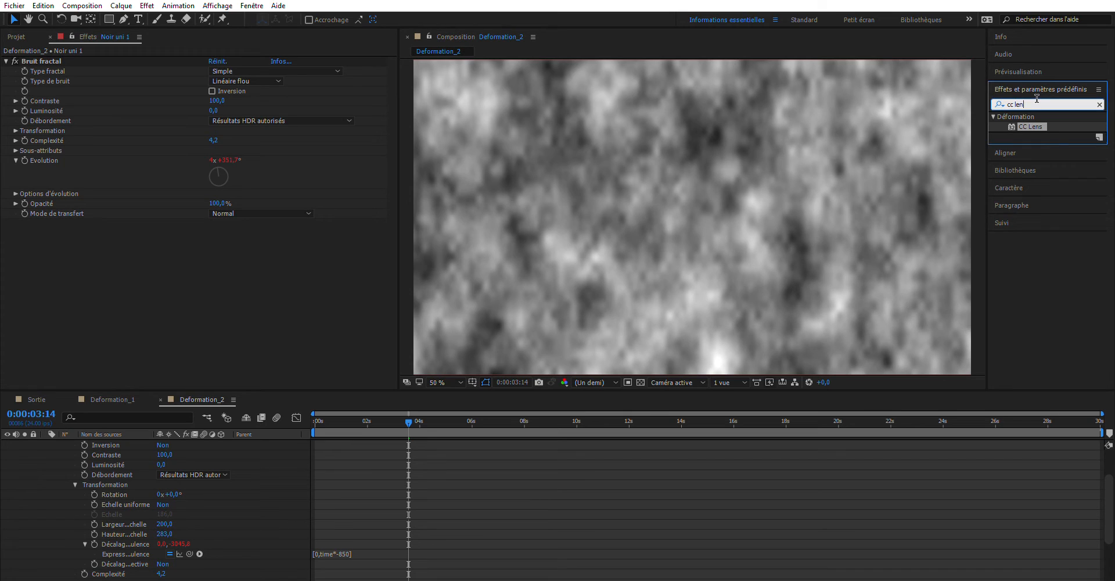
key(BackSpace)
key(BackSpace)
key(BackSpace)
key(BackSpace)
key(BackSpace)
key(BackSpace)
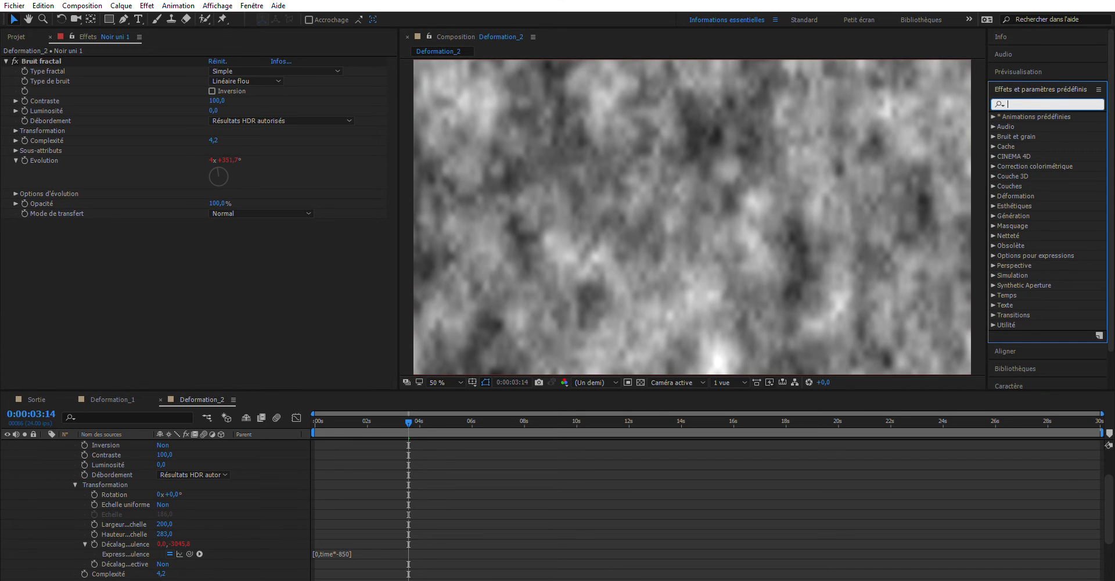
text(cc)
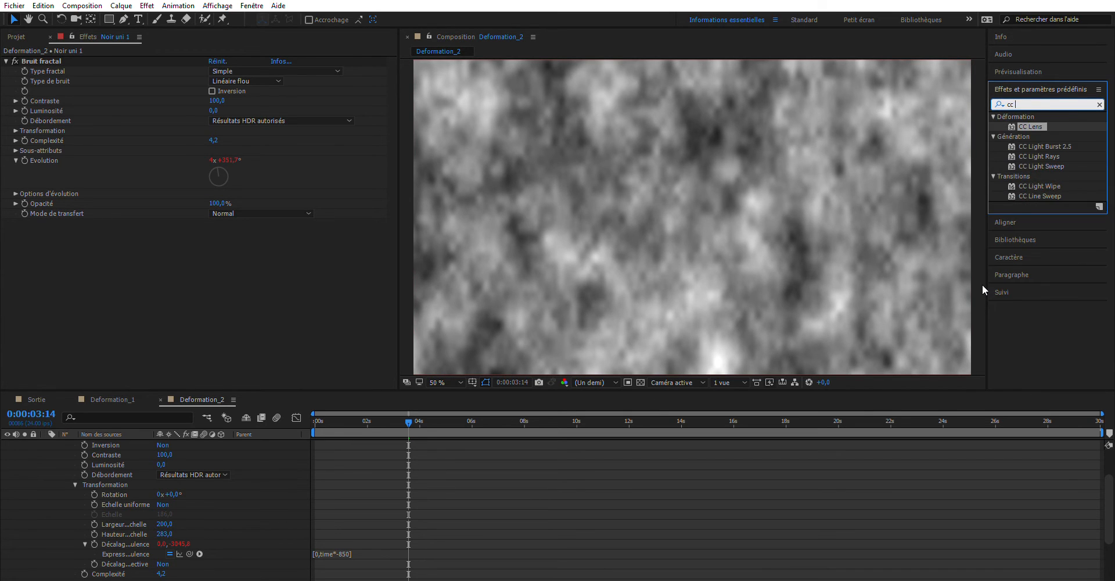
text( glass)
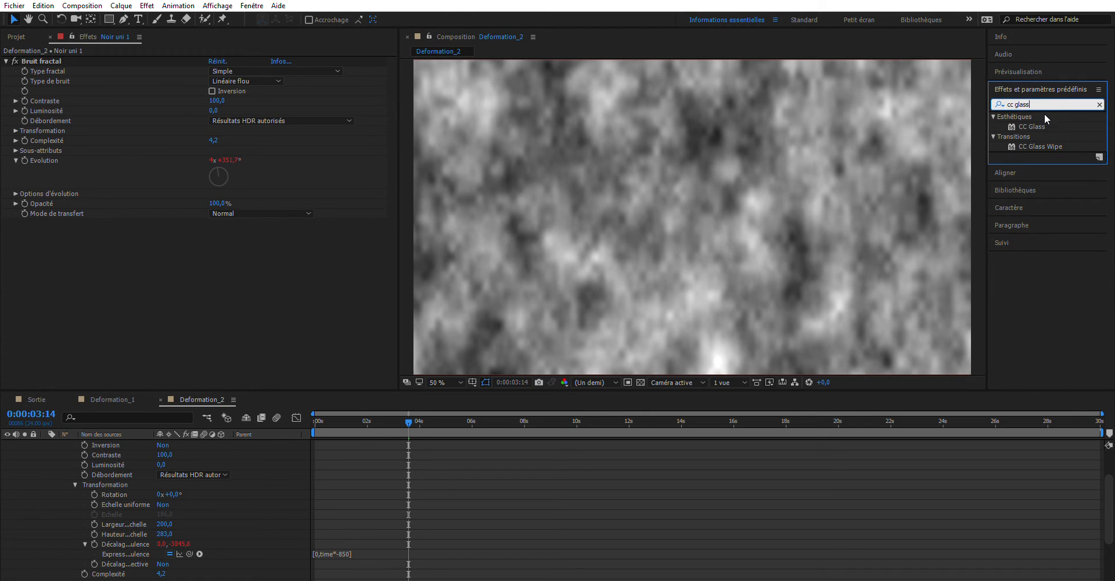
- Try CC Glass on the Noir uni 1 layer with Softness 24, Displacement 220 and an increased Height
drag(1037, 126, 737, 299)
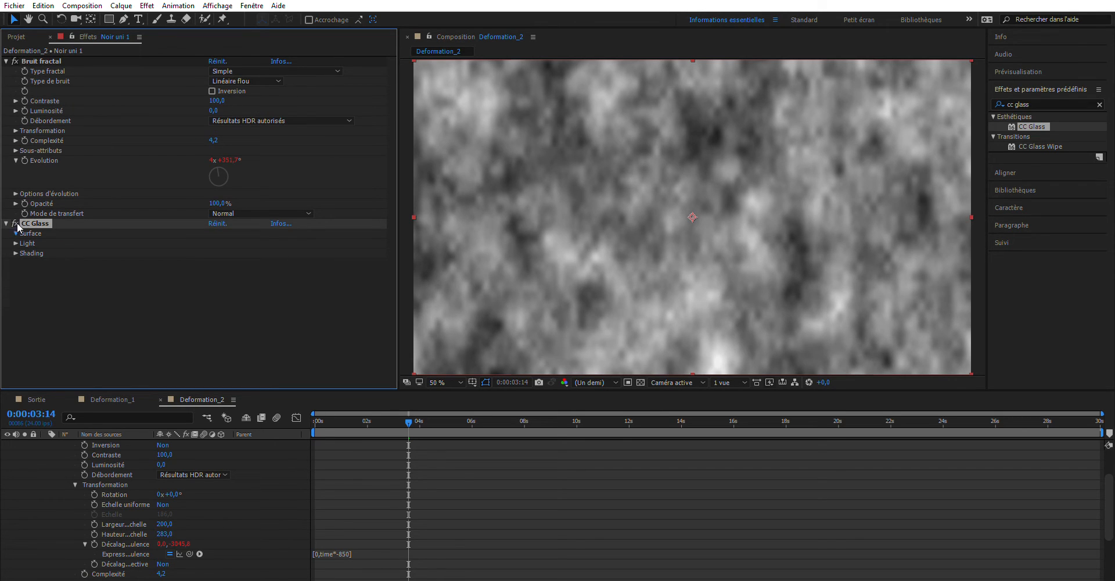
click(16, 232)
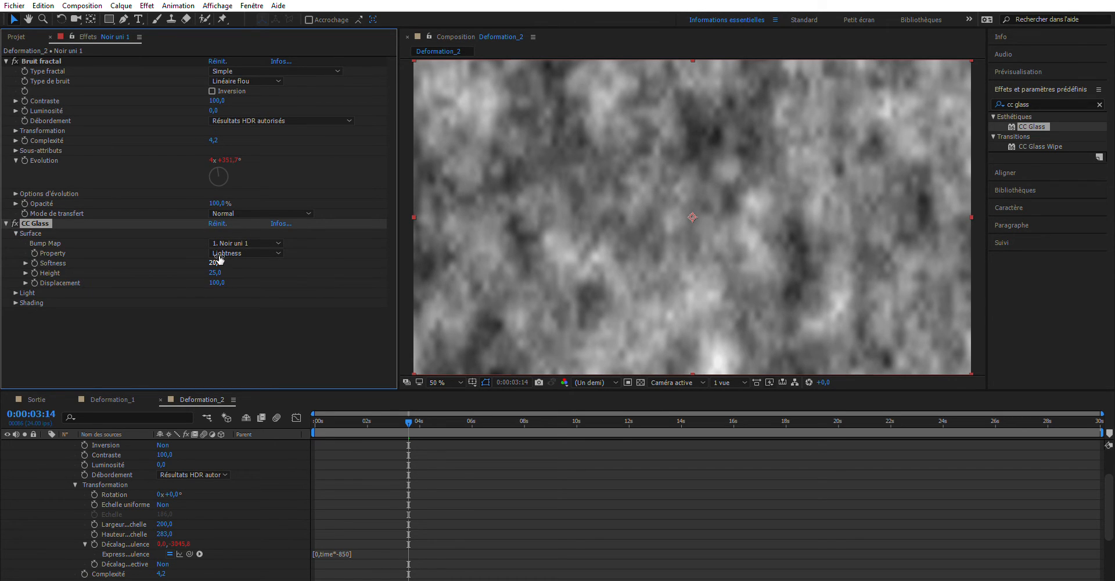
drag(219, 259, 307, 249)
drag(214, 270, 269, 266)
drag(216, 263, 209, 275)
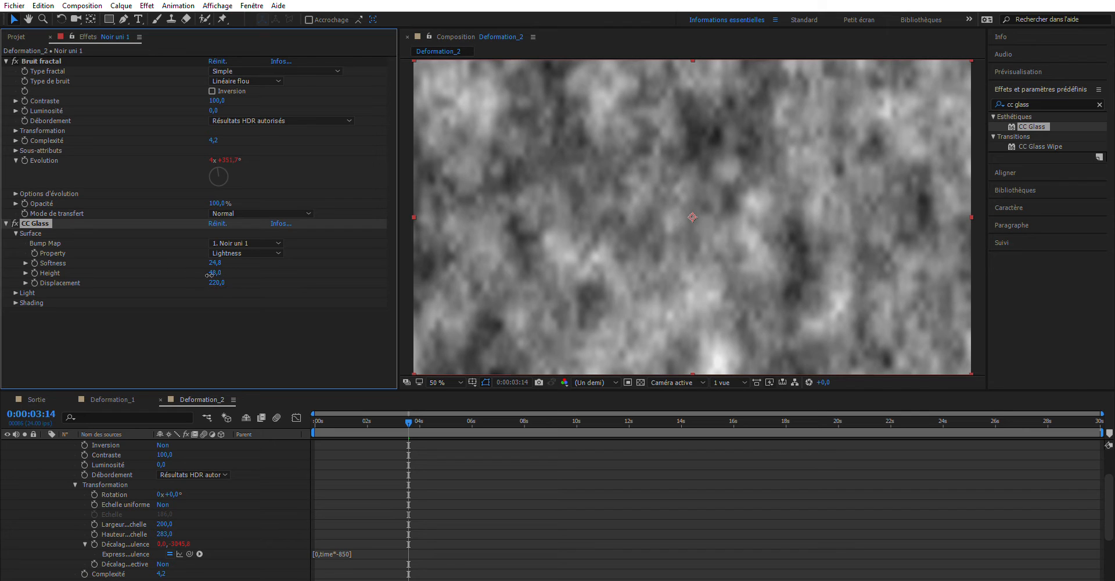
- Delete the CC Glass effect from the Noir uni 1 layer
click(5, 222)
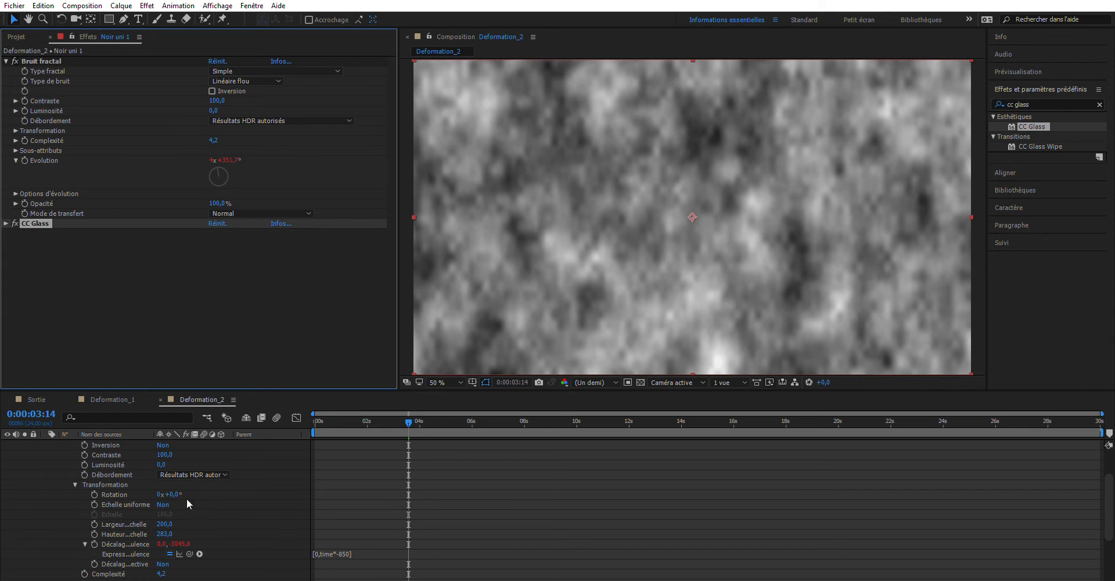
scroll(187, 498, up, 2)
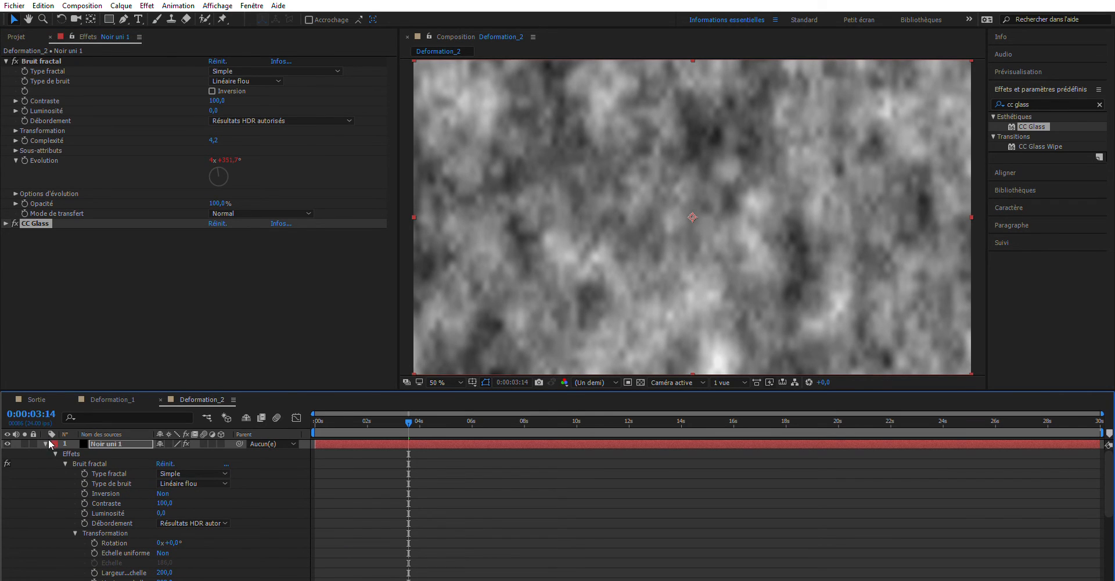
click(33, 217)
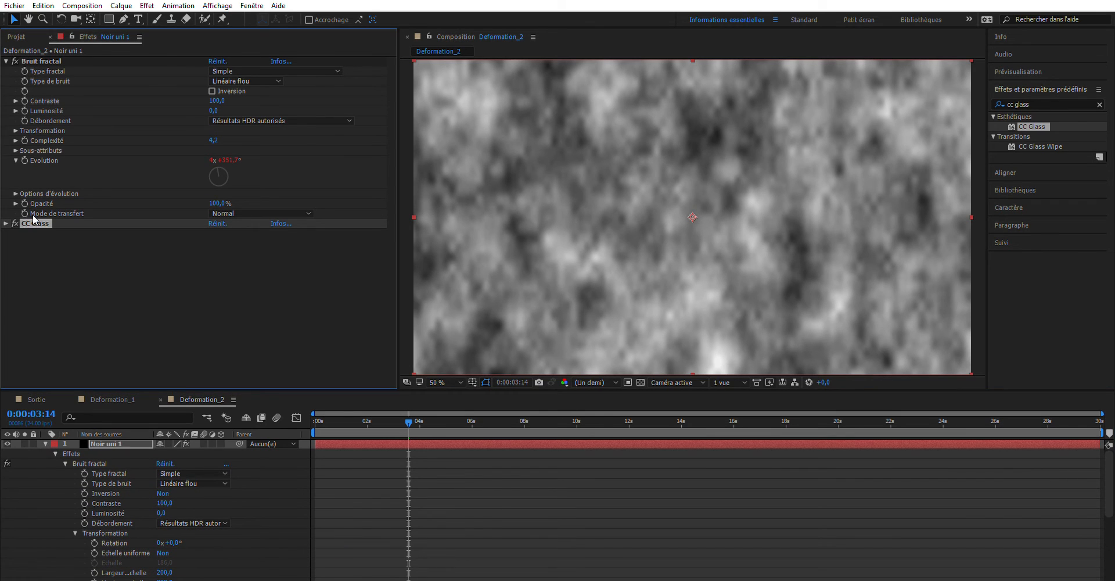
key(Delete)
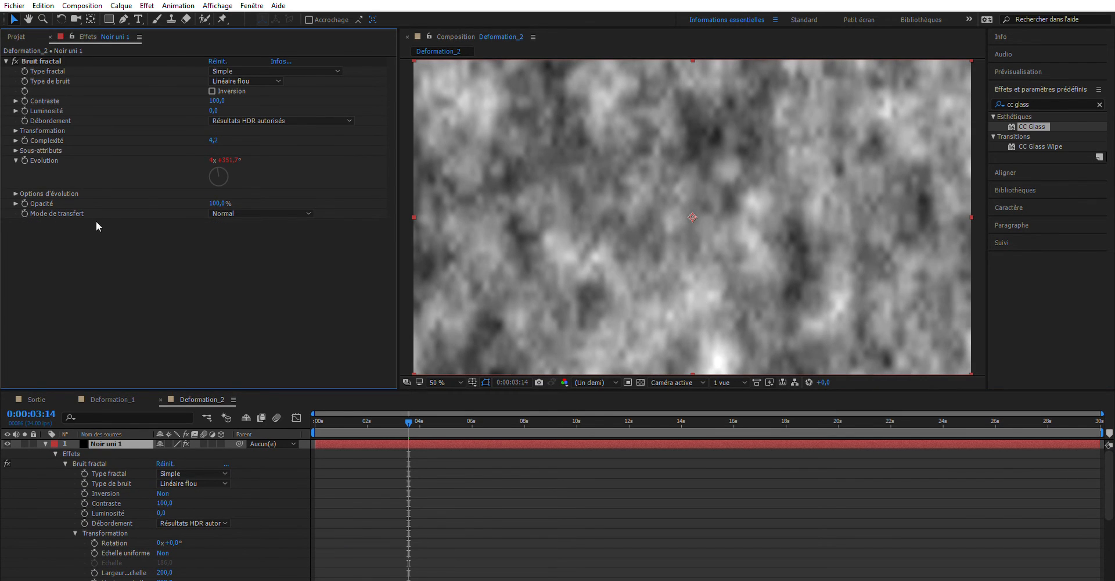
- Collapse the Noir uni 1 layer in Deformation_2 and rename it Precomp_Deformation_2
click(45, 443)
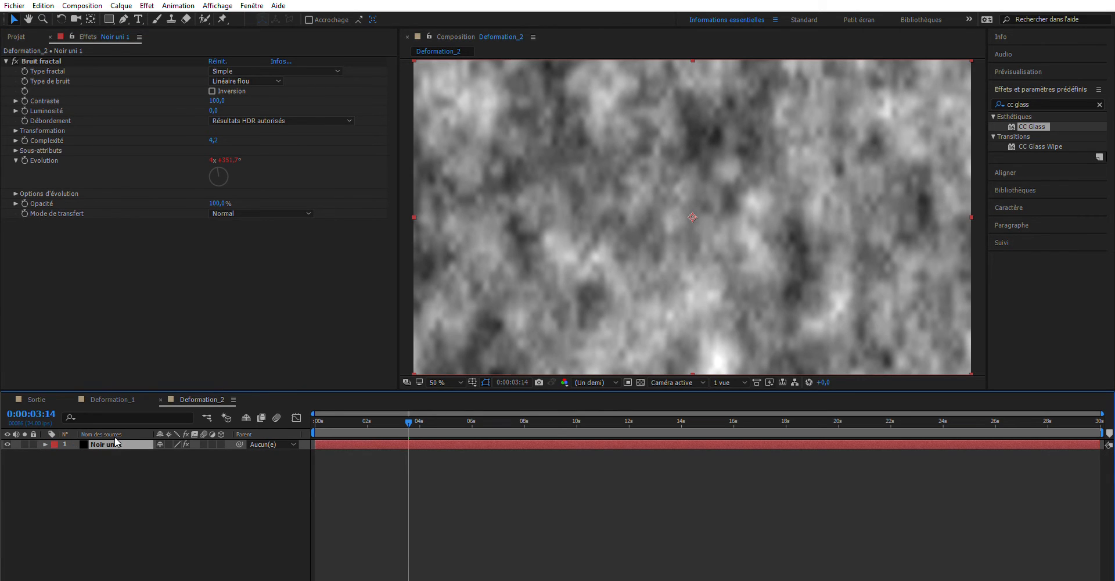
key(Return)
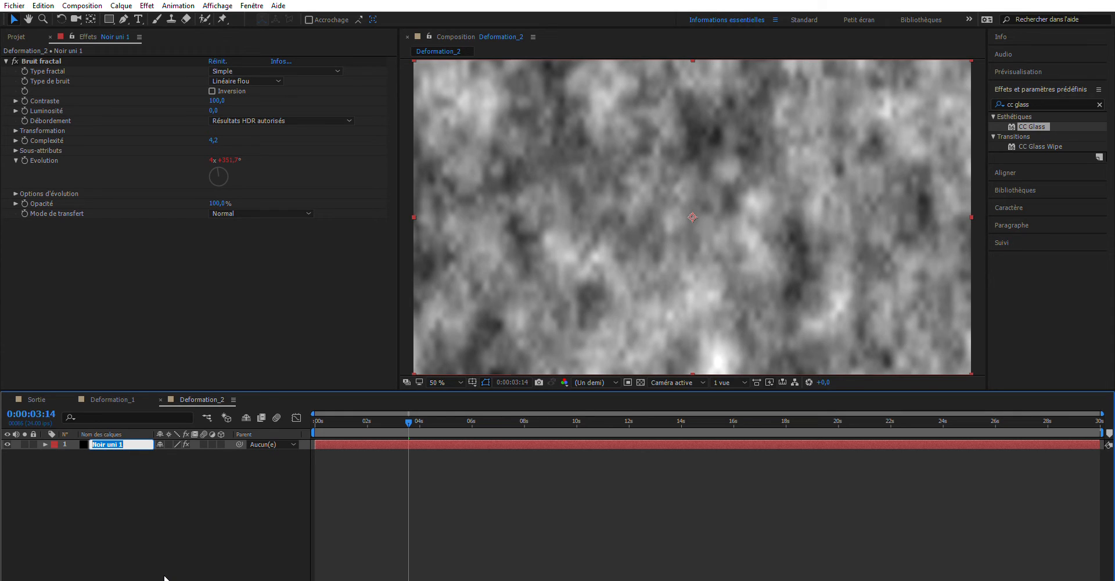
text(Precom)
key(BackSpace)
text(comp)
text(_Deformation_)
text(0)
key(Return)
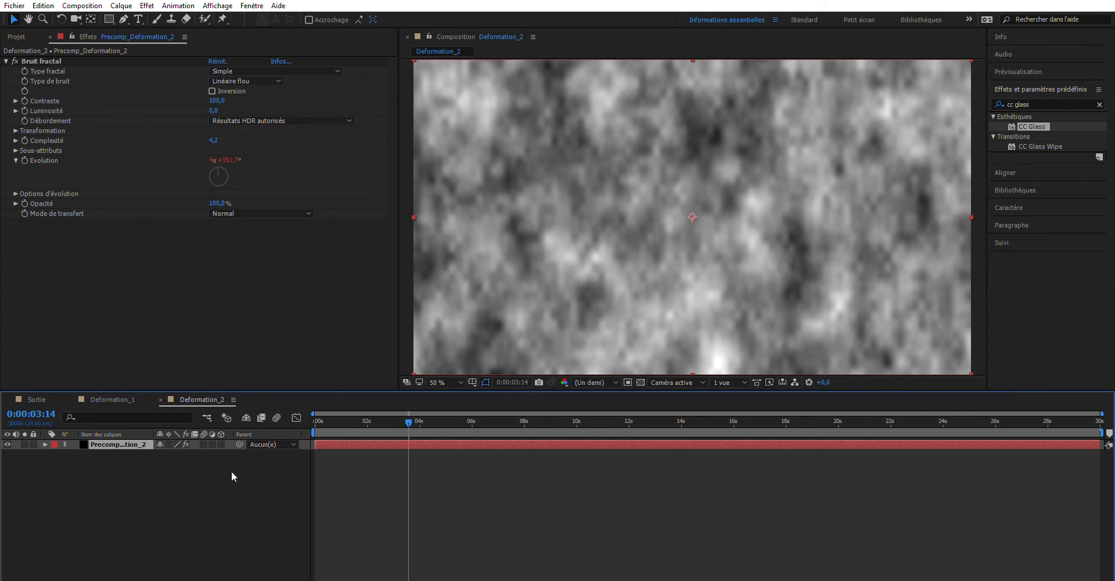
- Precompose the Precomp_Deformation_2 layer as Precomp_Deformation_2 - Comp 1 and return the playhead to the start
key(ctrl+y)
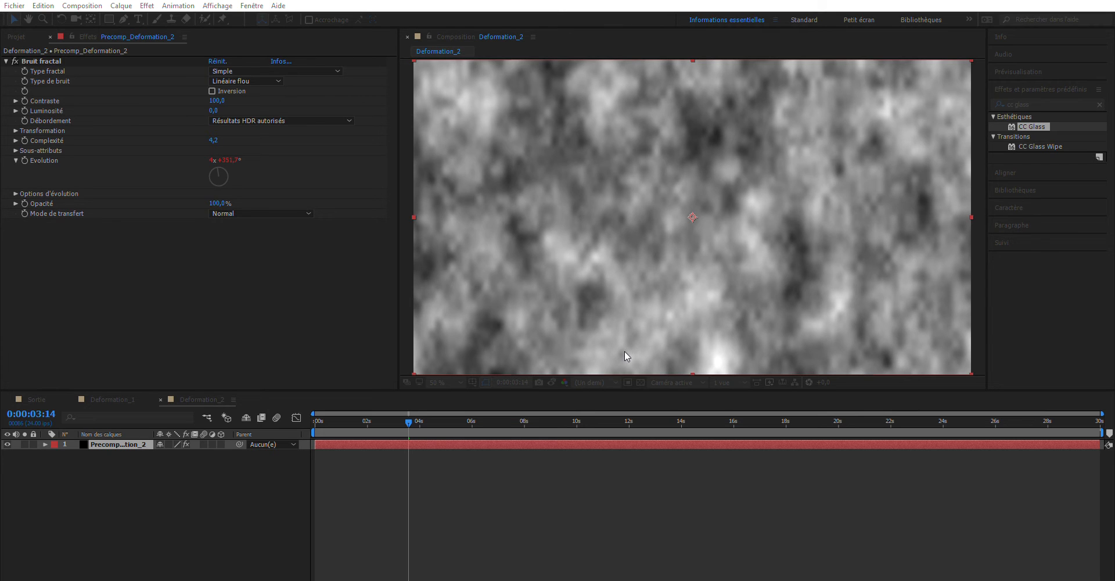
key(Return)
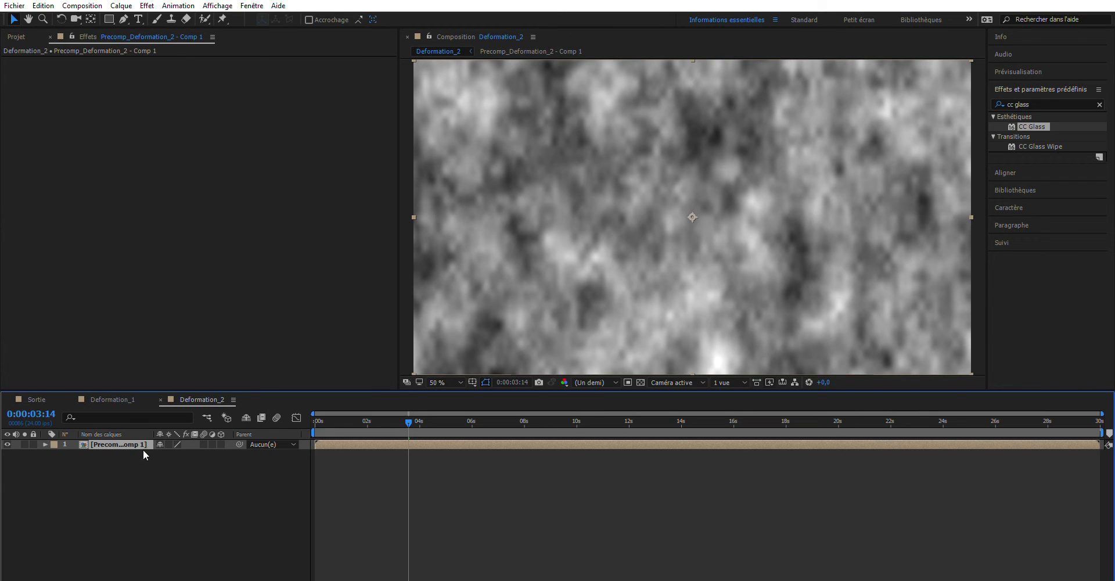
drag(405, 408, 276, 406)
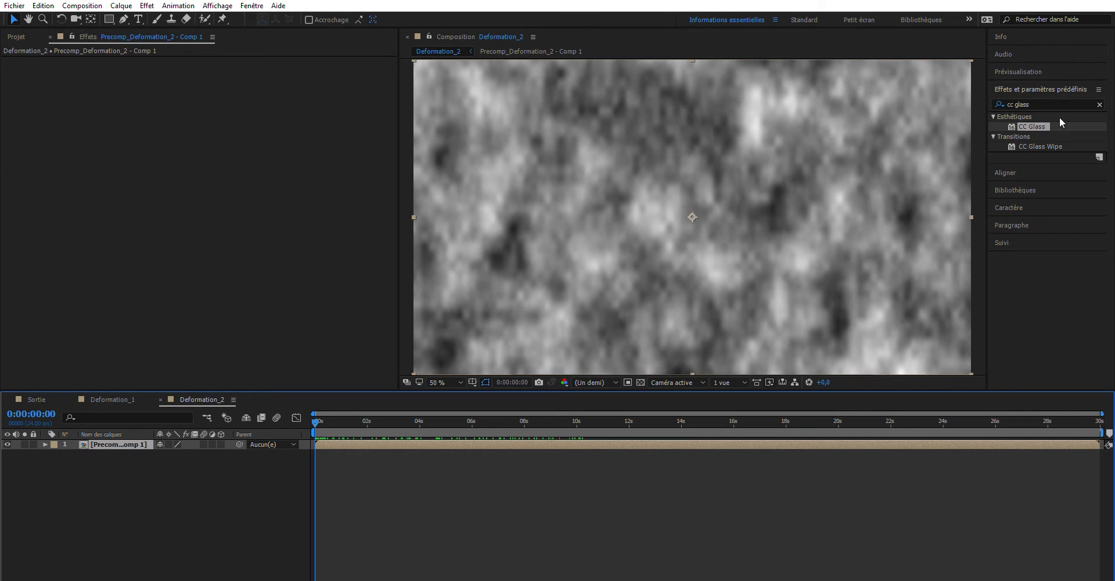
- Apply CC Glass to the precomposed layer in Deformation_2 and toggle the effect to compare the noise with and without it
drag(1060, 117, 114, 445)
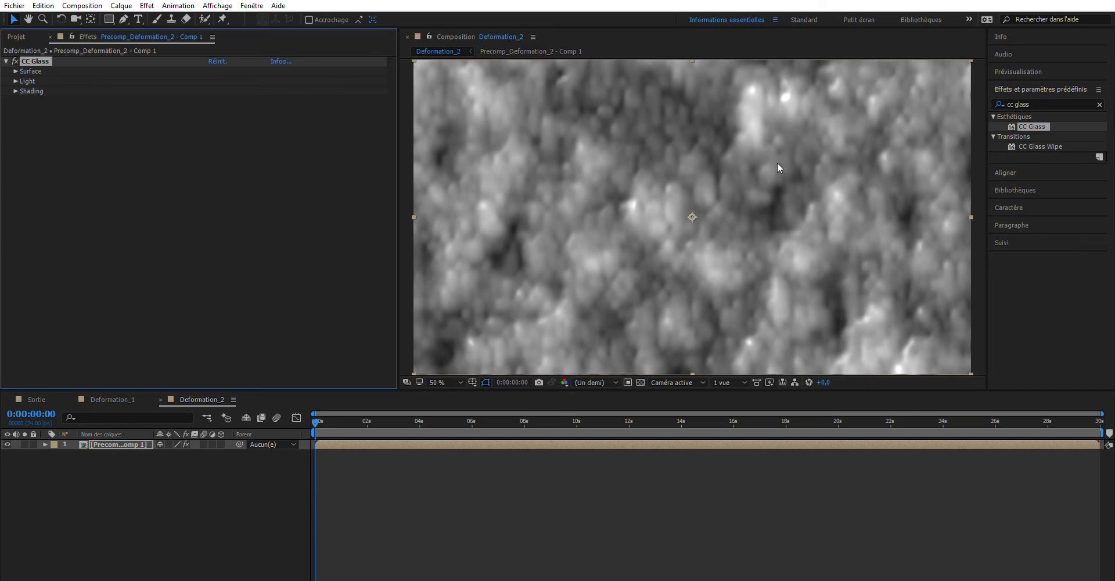
click(12, 58)
click(13, 59)
click(13, 58)
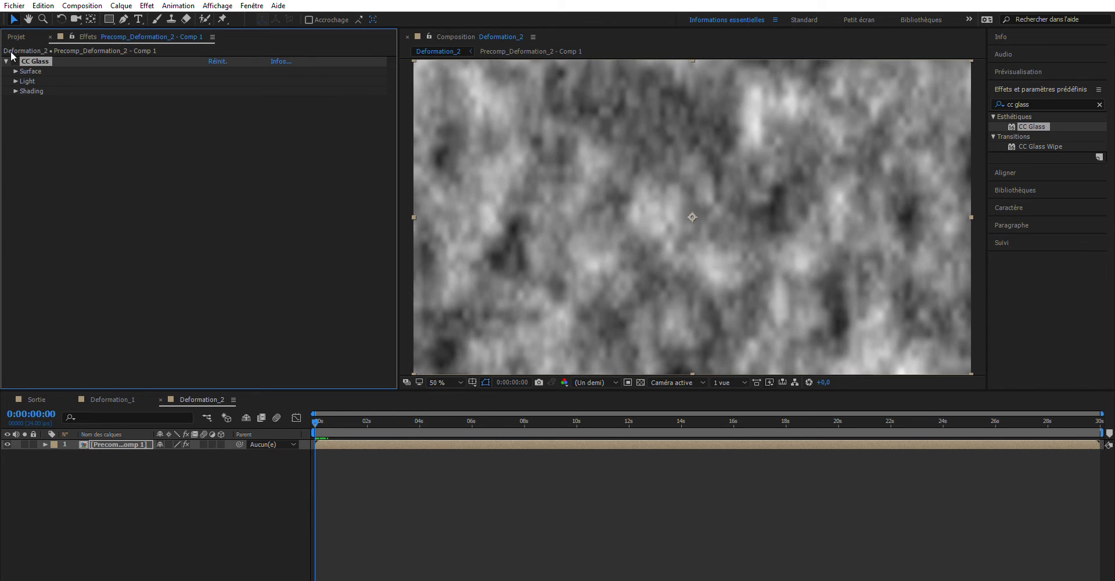
- Set the CC Glass surface softness to 43.4 and height to 58 on the precomposed layer, and increase its displacement
click(12, 59)
click(13, 58)
click(13, 58)
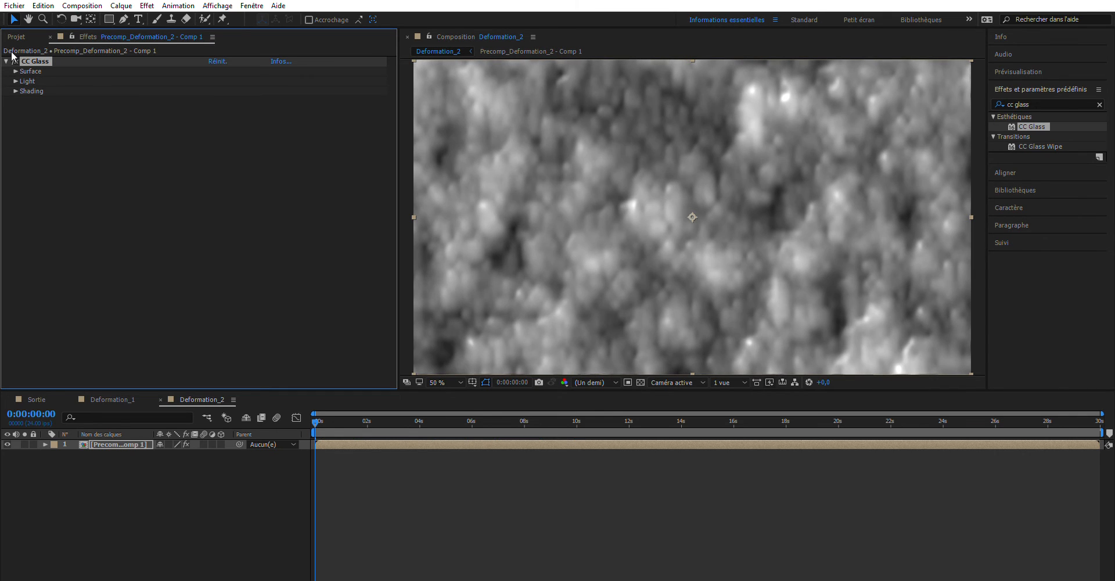
click(15, 81)
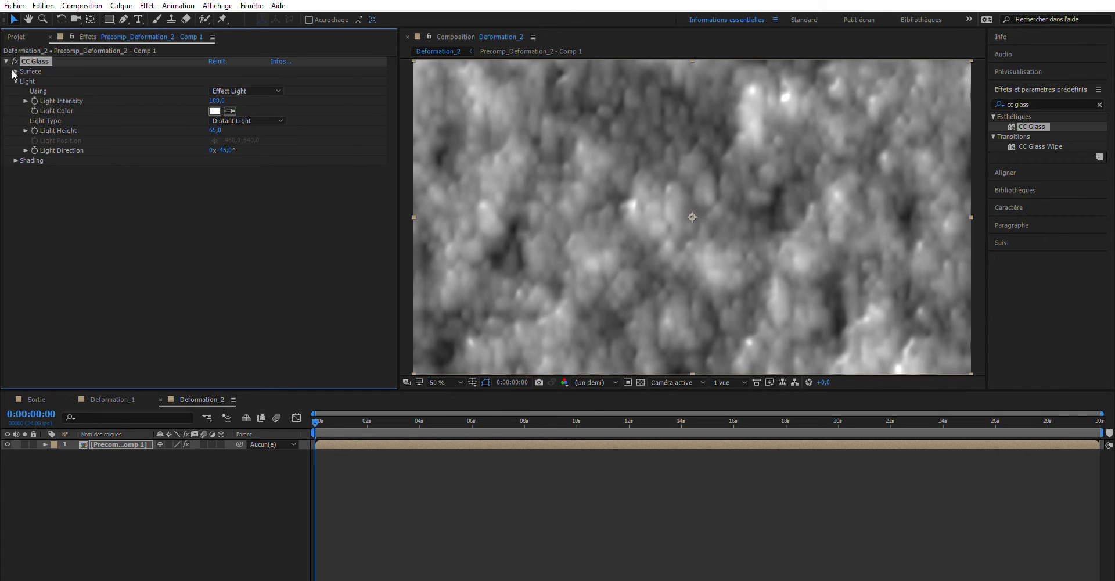
click(16, 81)
click(16, 70)
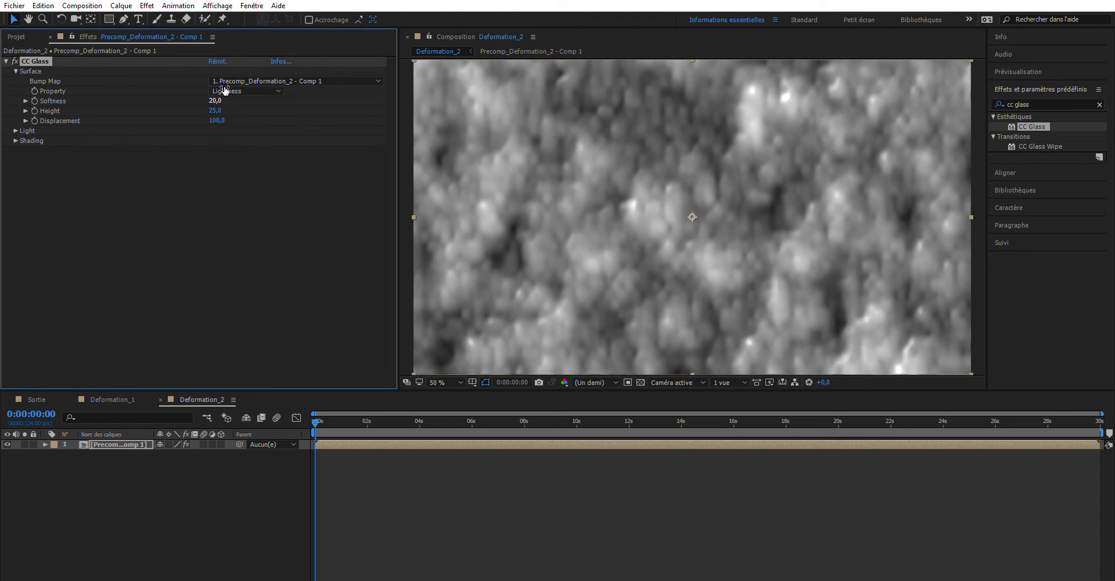
drag(214, 101, 342, 118)
mouse_move(221, 99)
mouse_down()
mouse_move(168, 100)
mouse_move(242, 100)
mouse_move(211, 102)
mouse_move(217, 114)
mouse_move(217, 92)
mouse_move(202, 95)
mouse_move(234, 107)
mouse_move(175, 118)
mouse_move(235, 96)
mouse_move(185, 96)
mouse_move(248, 94)
mouse_up()
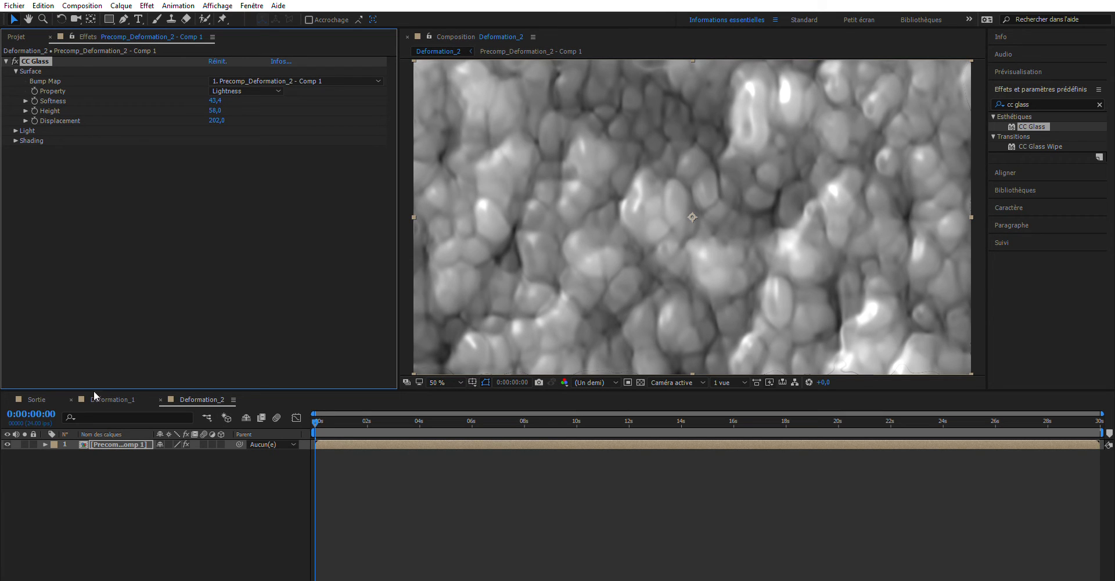
- Add the Deformation_2 composition to Sortie as the bottom layer
click(37, 398)
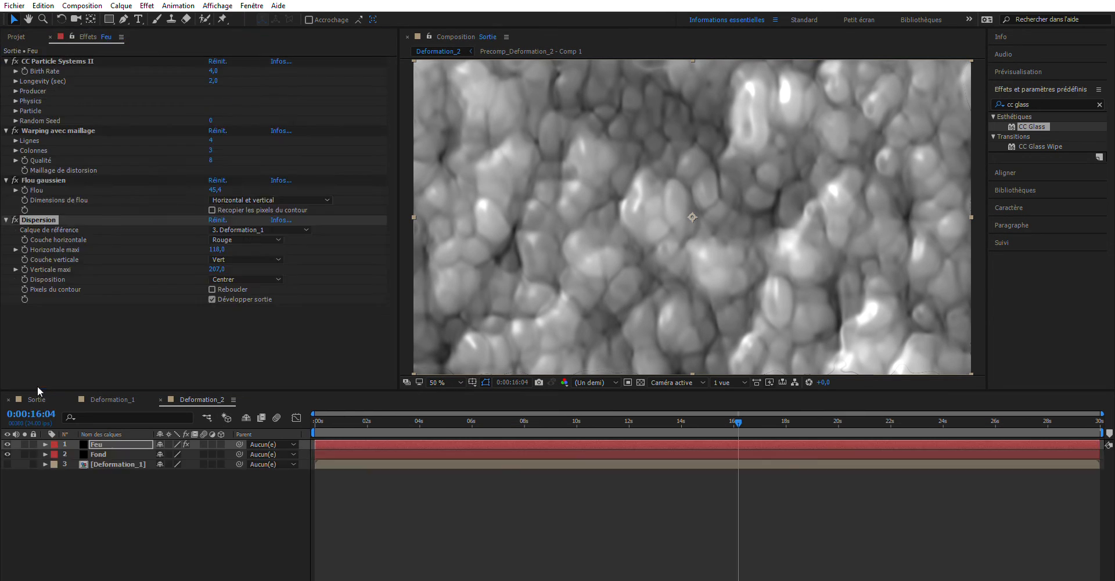
click(16, 35)
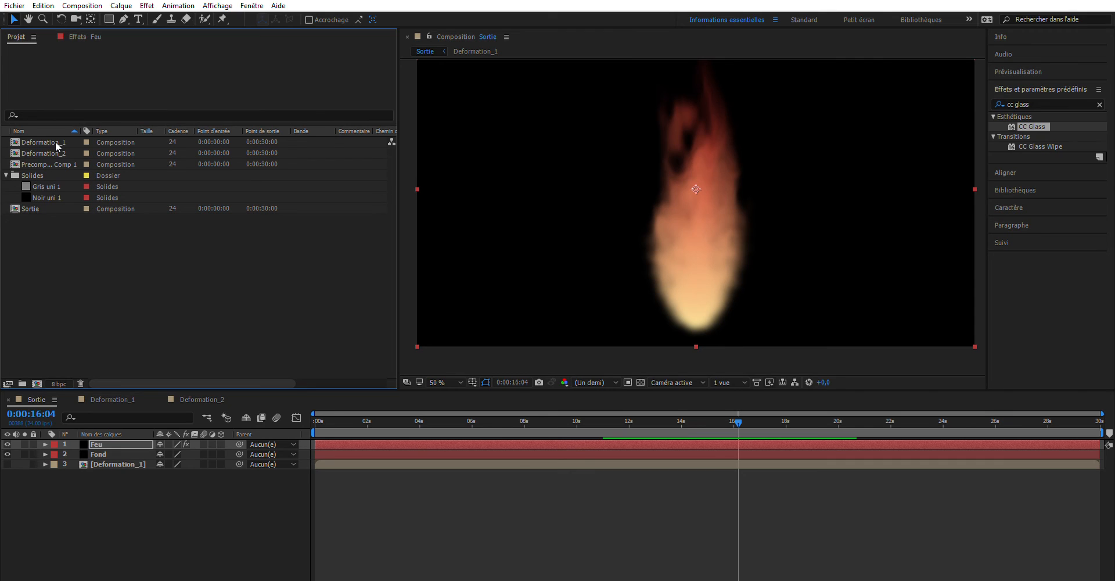
drag(55, 153, 80, 507)
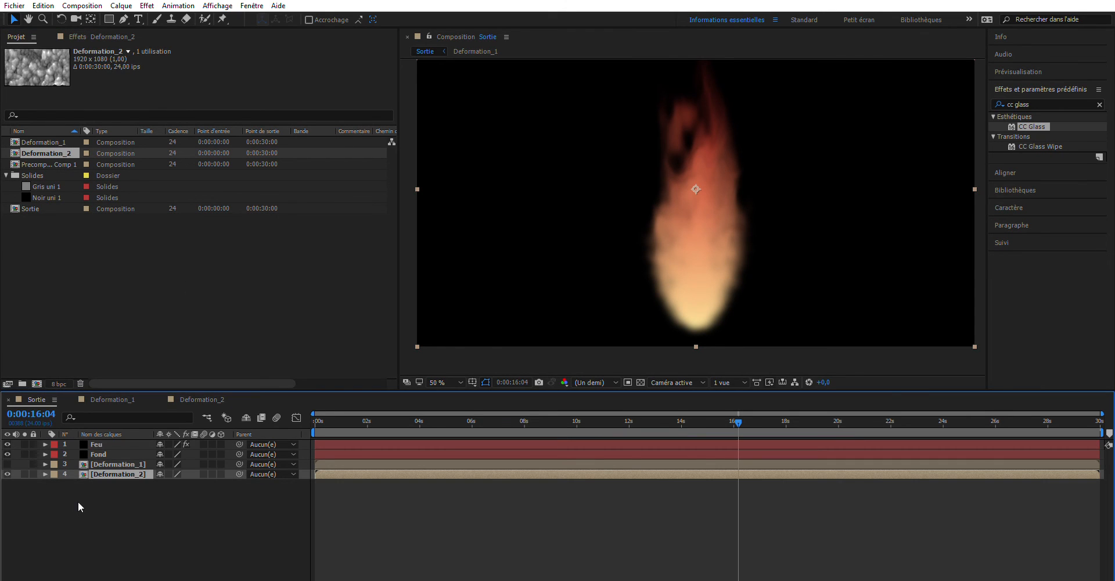
- Apply a second Dispersion effect to the Feu layer
click(1044, 103)
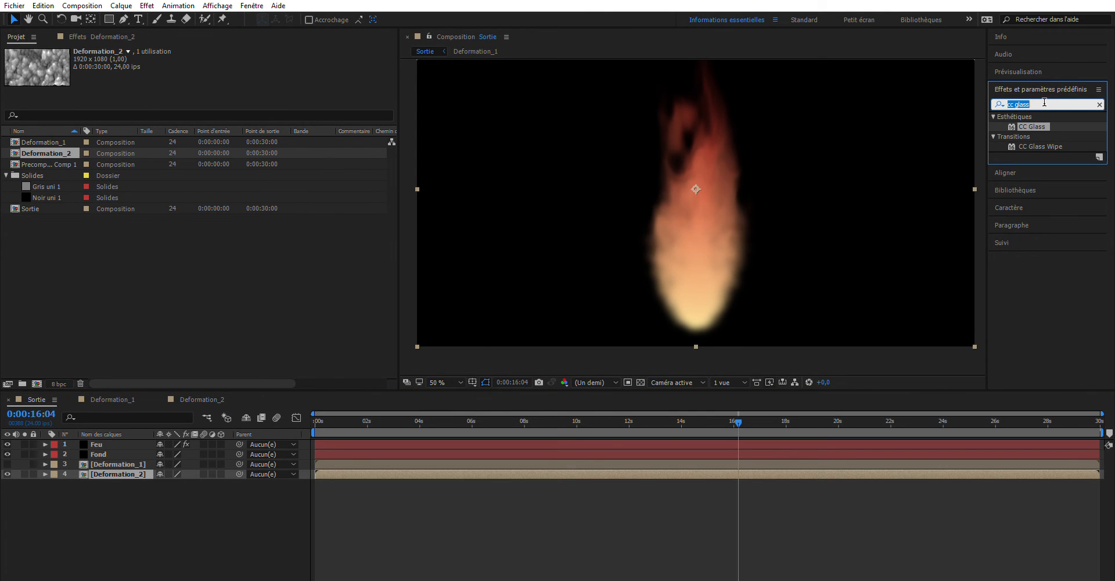
text(dispersi)
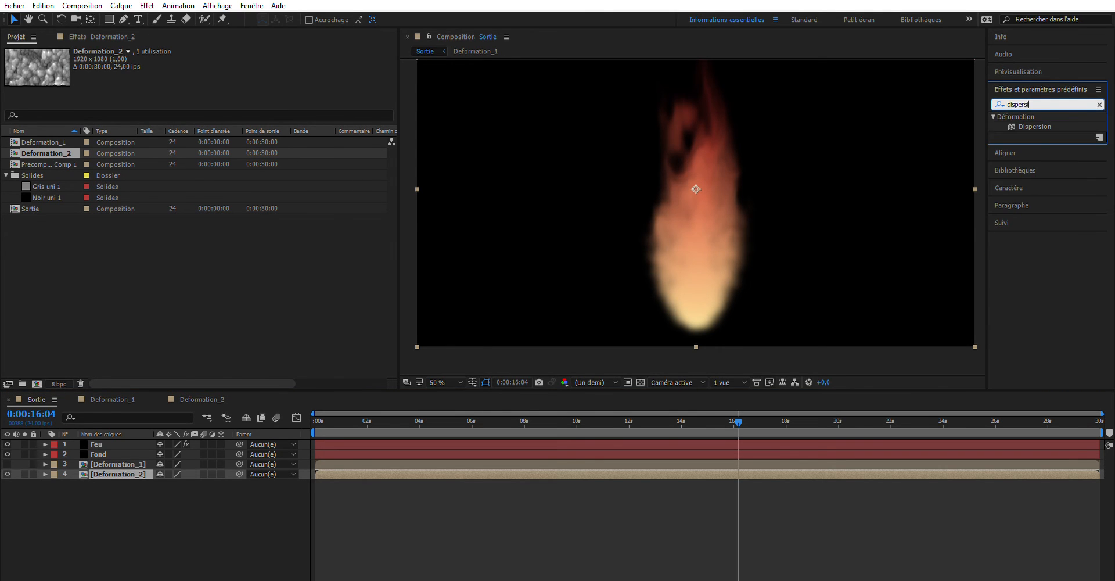
text(on)
drag(1035, 126, 102, 443)
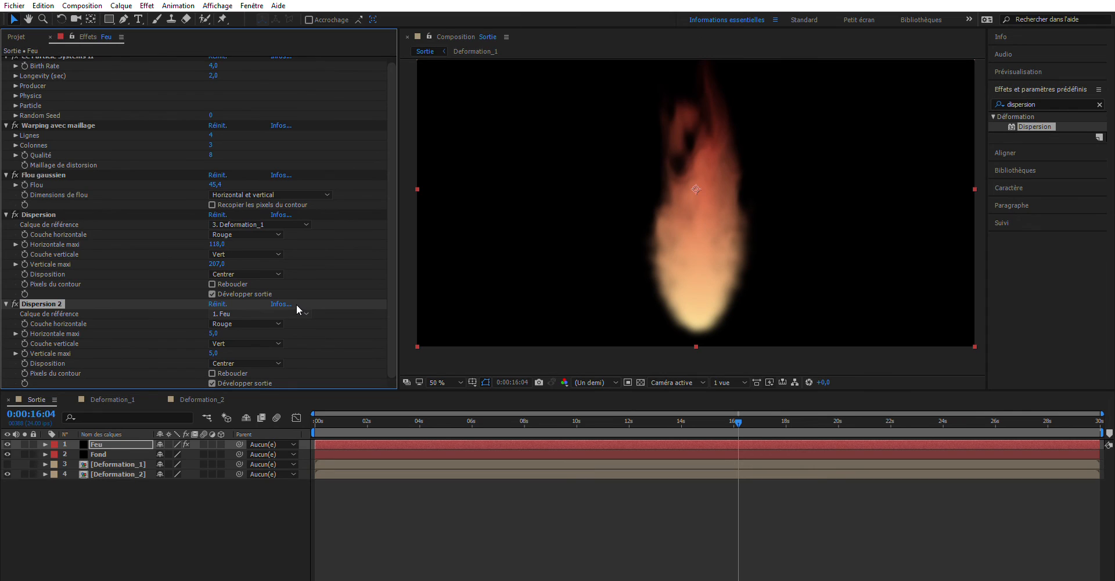
- Set Dispersion 2's reference layer to Deformation_2, with a horizontal maximum of 109 and a vertical maximum of 84
click(273, 367)
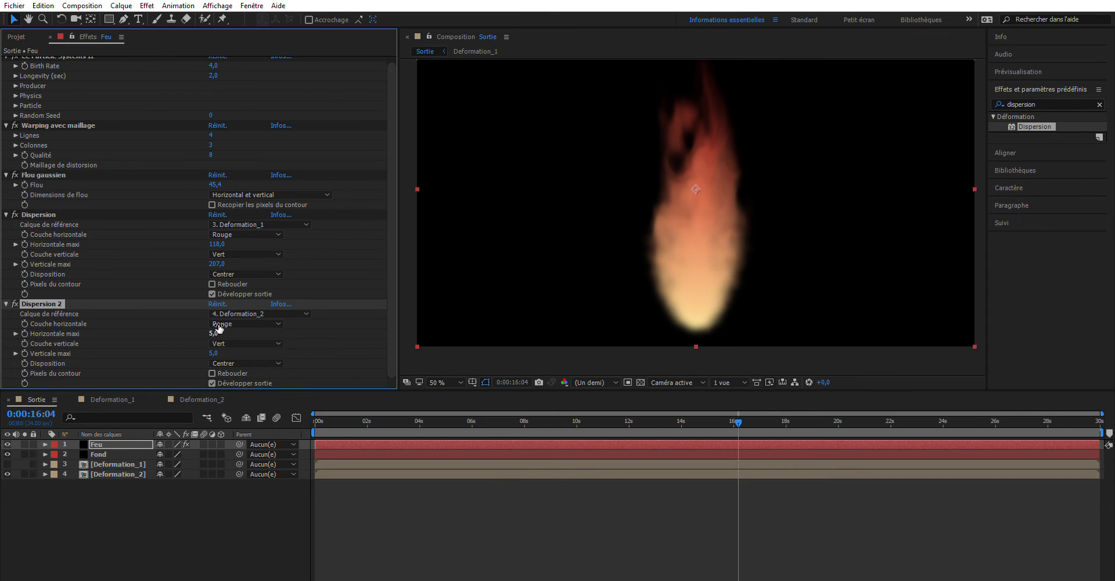
drag(226, 333, 278, 322)
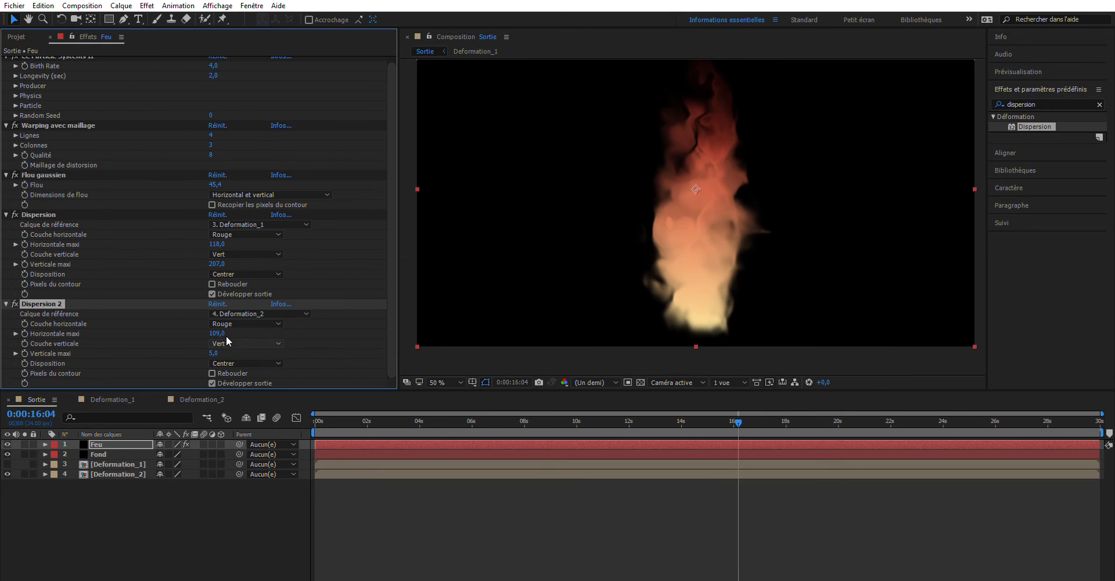
drag(214, 353, 262, 343)
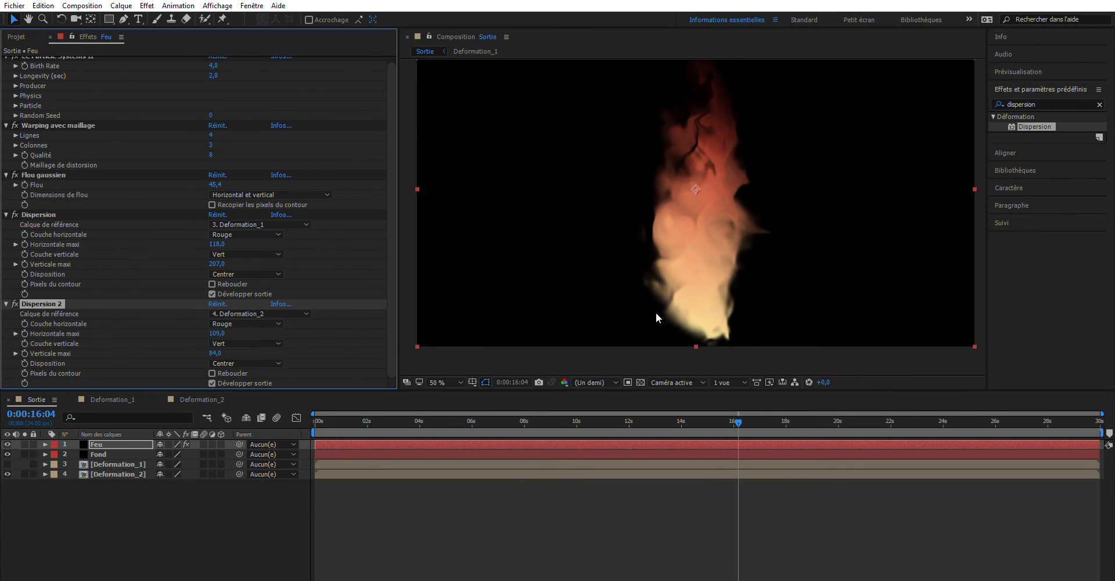
- Copy the masked Gris uni 1 layer from Deformation_1 into Deformation_2 above the precomposed noise
click(202, 399)
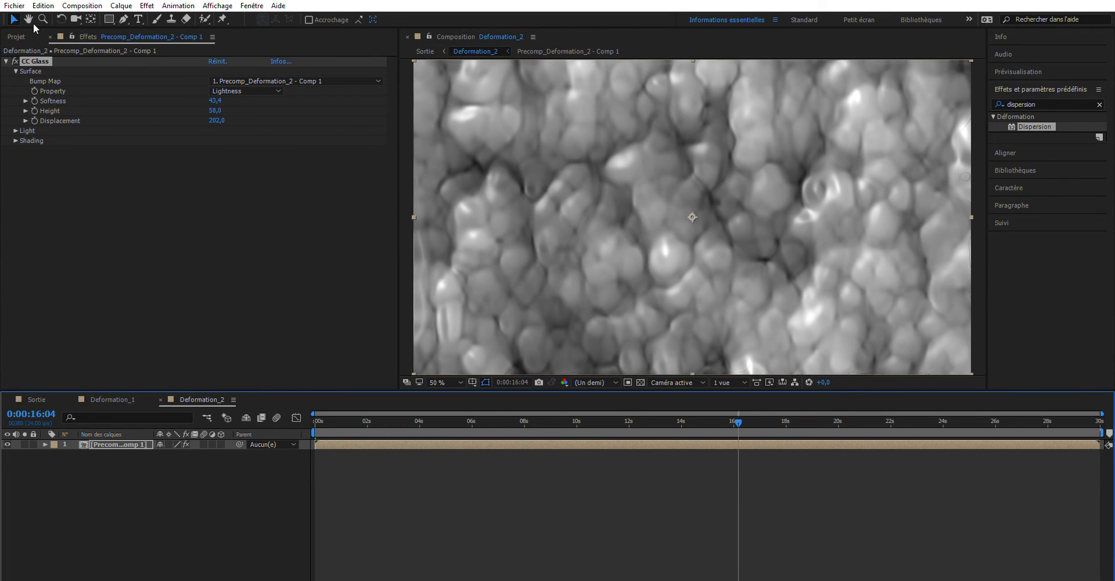
click(21, 36)
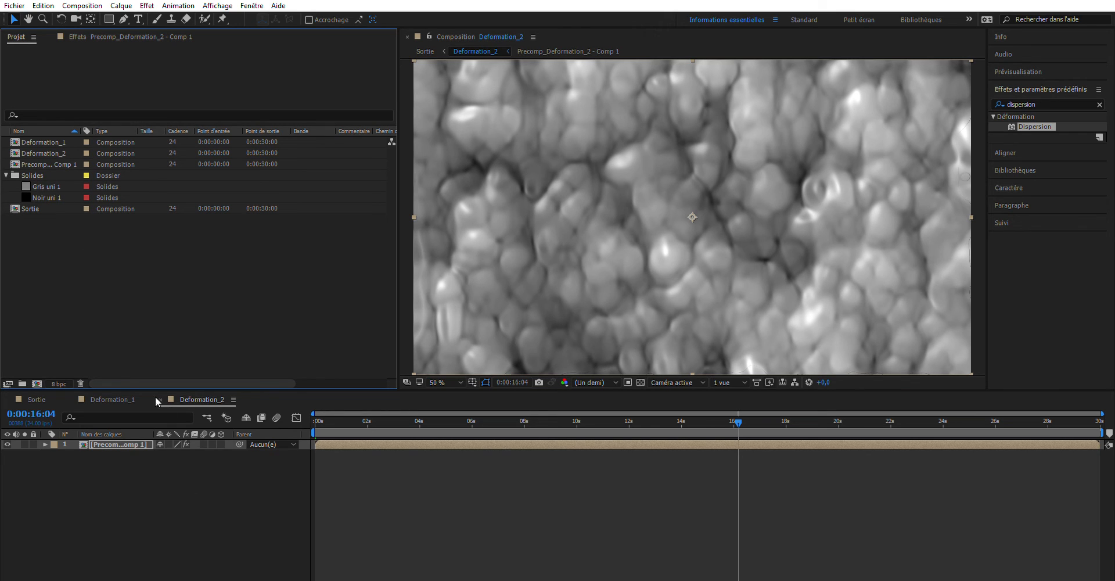
click(112, 399)
click(74, 447)
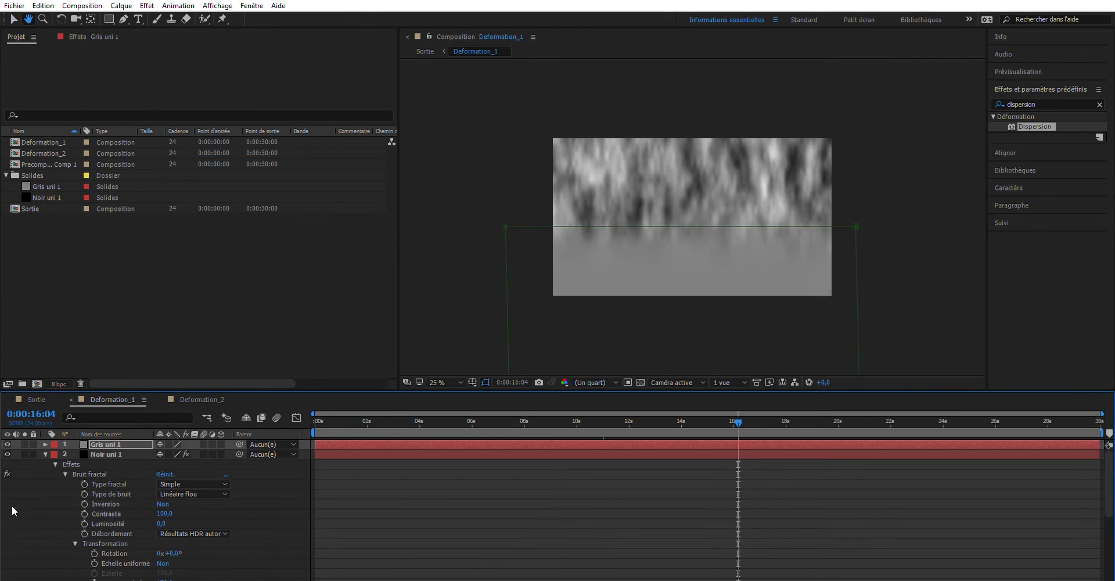
click(96, 443)
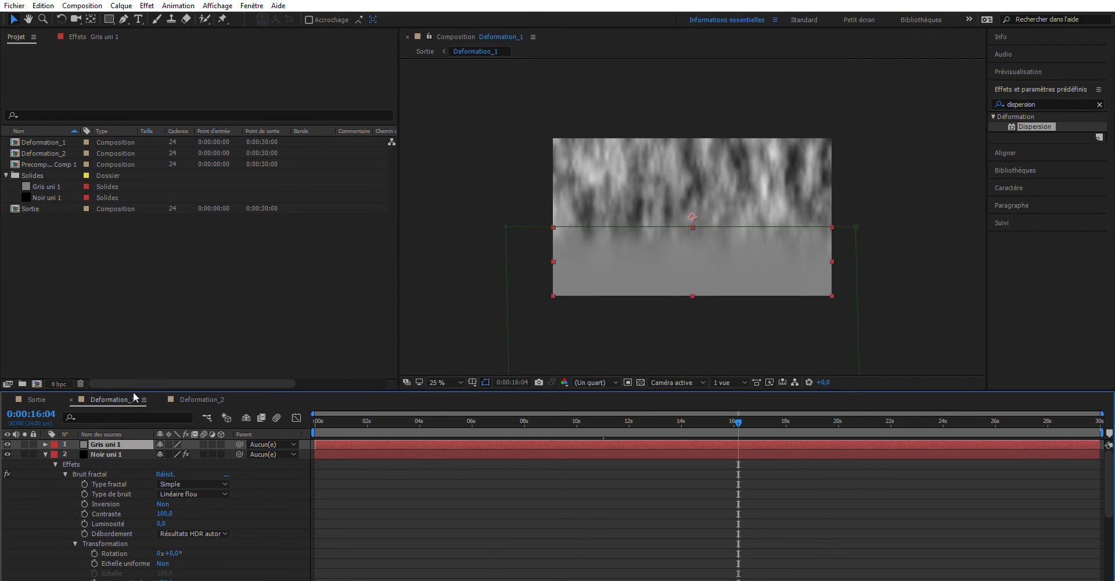
click(199, 395)
key(ctrl+v)
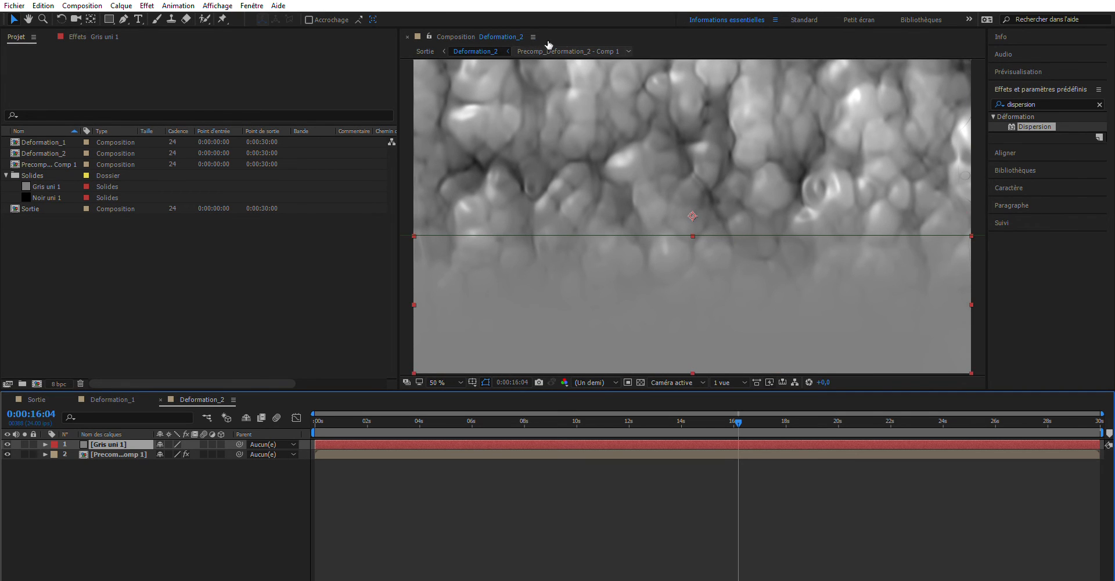
- Preview the flame animation in Sortie from 0:00:01:17
click(38, 398)
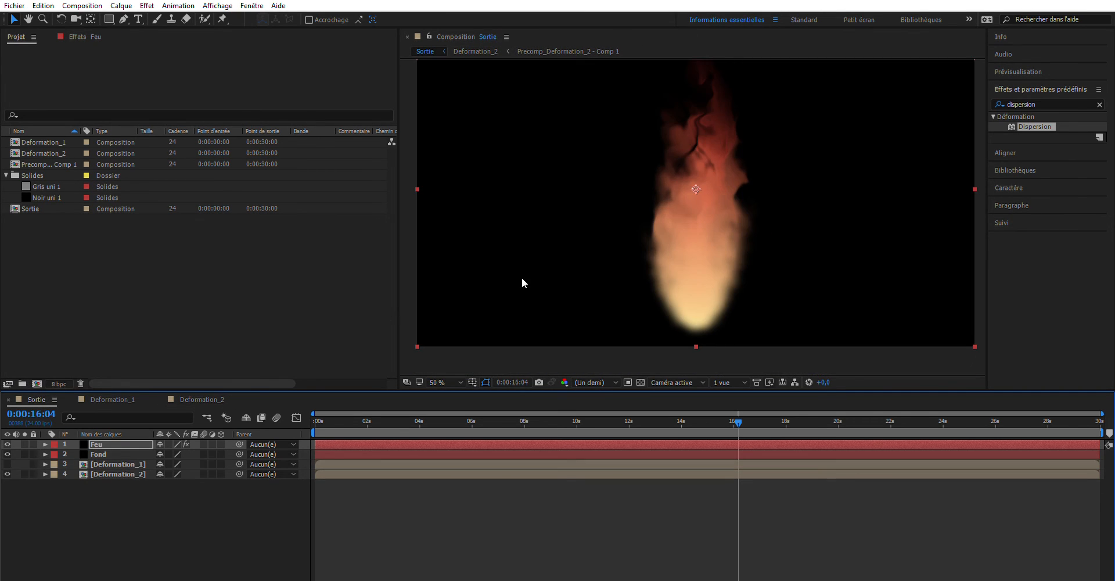
key(comma)
drag(581, 420, 360, 420)
key(space)
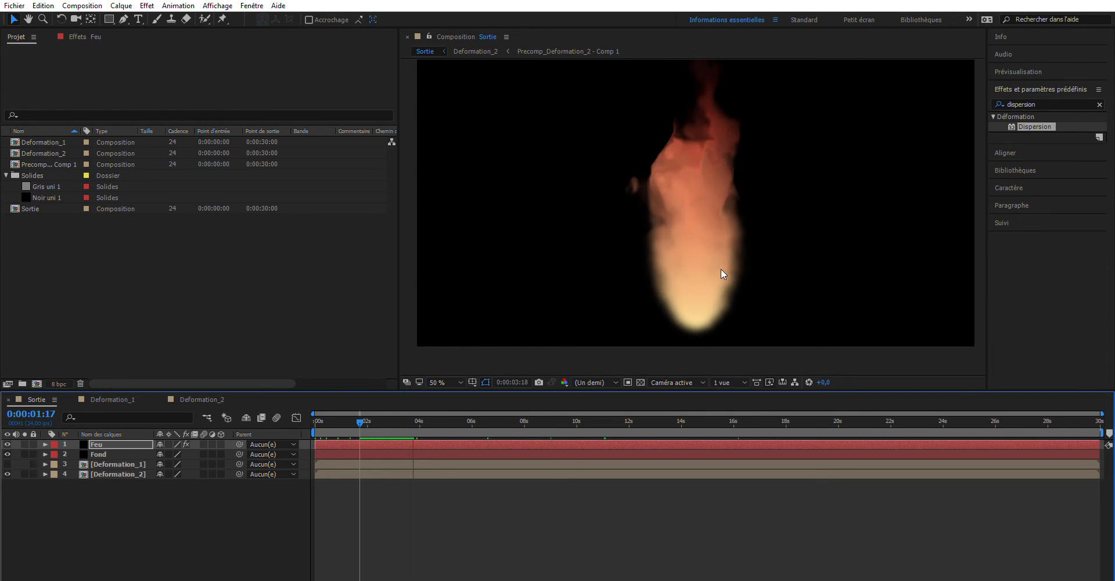
key(space)
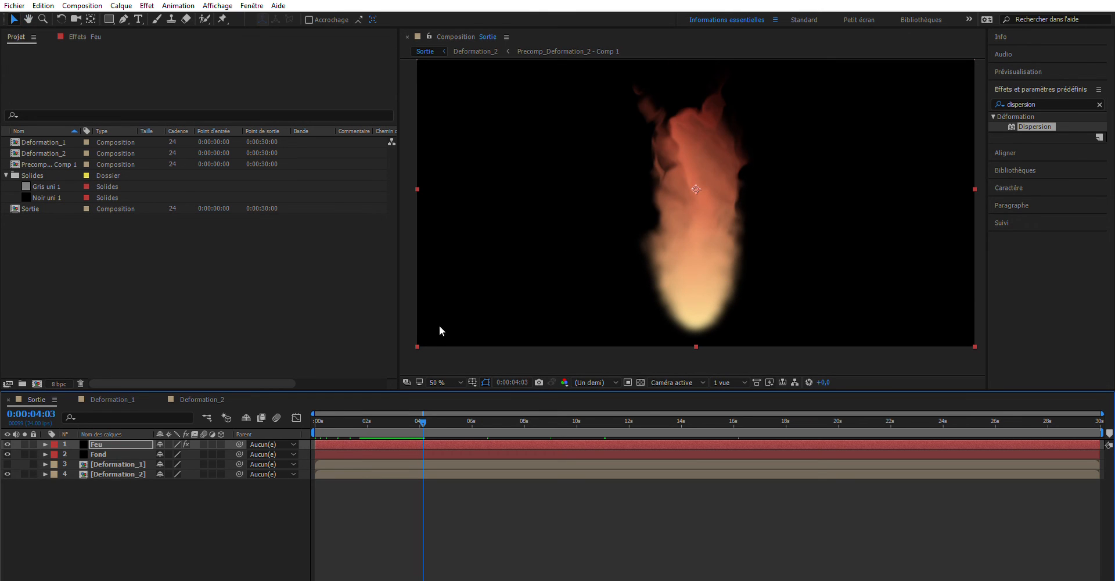
- Lower the upper edge of the Gris uni 1 mask in Deformation_2 and preview the flame in Sortie
click(220, 397)
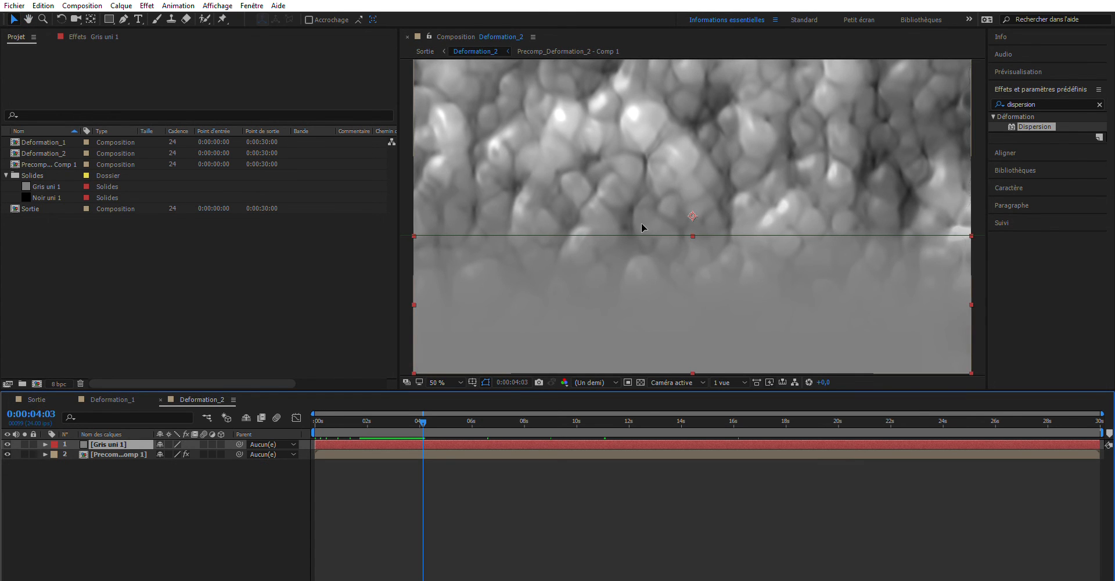
click(642, 221)
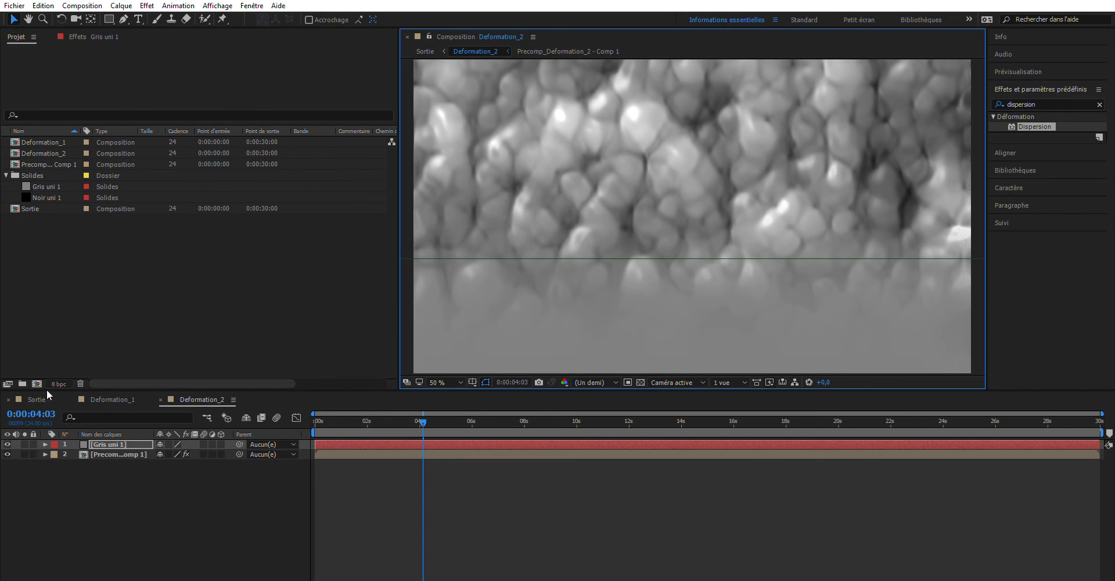
click(36, 399)
key(h)
key(space)
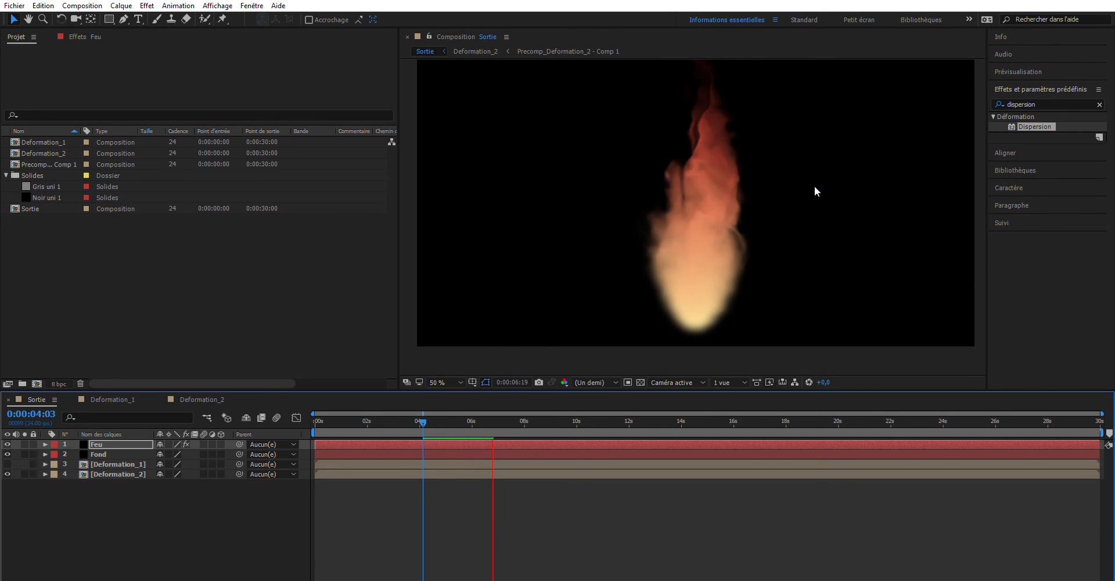
key(space)
key(comma)
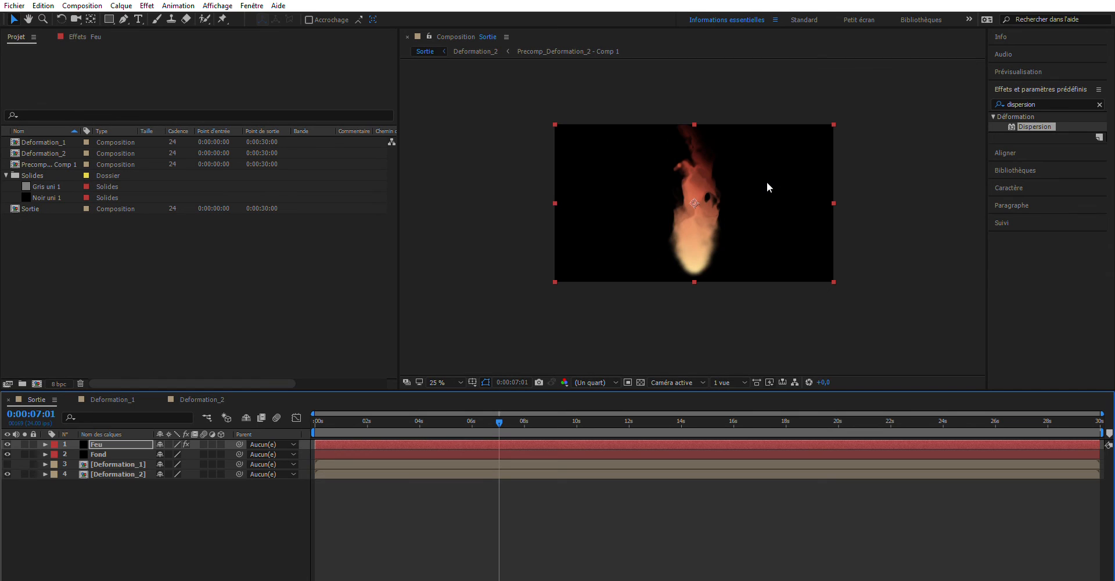
- Apply the Lueur diffuse effect to the Feu layer and hide the Deformation_2 layer in Sortie
click(1038, 102)
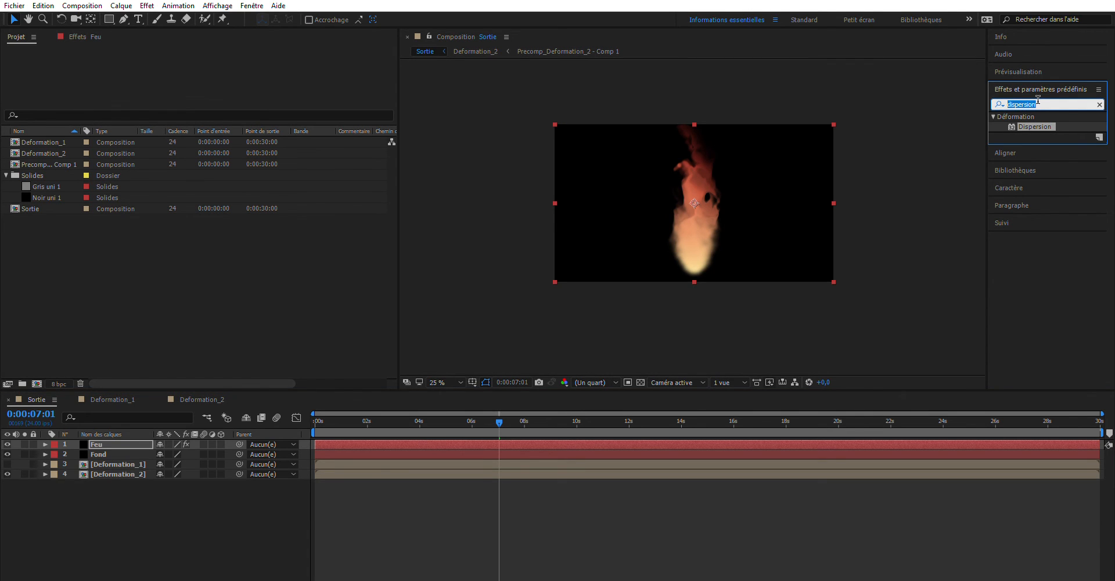
text(Lueur diffu)
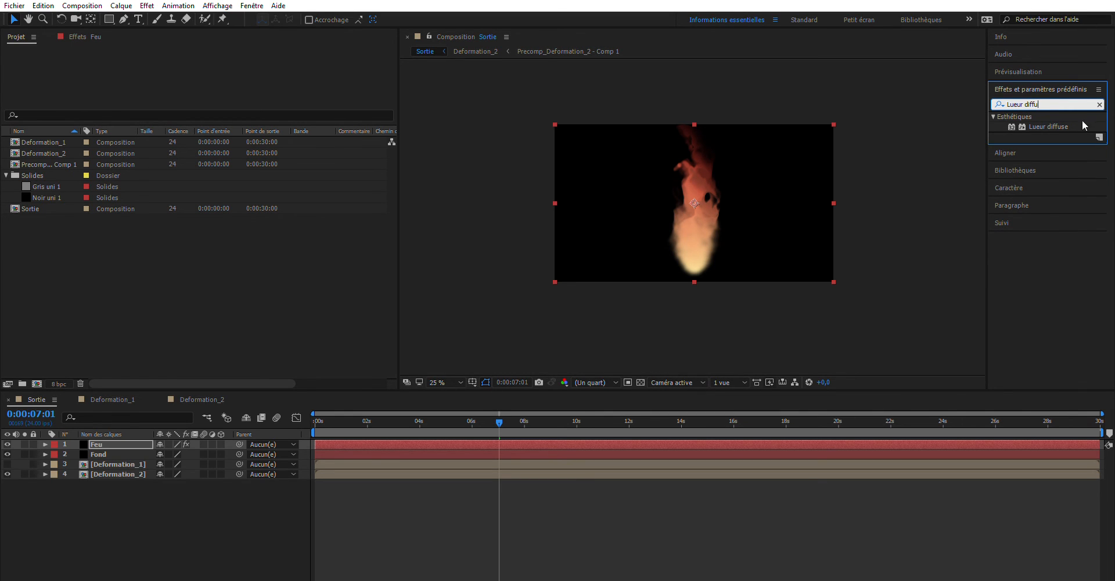
drag(1068, 123, 103, 441)
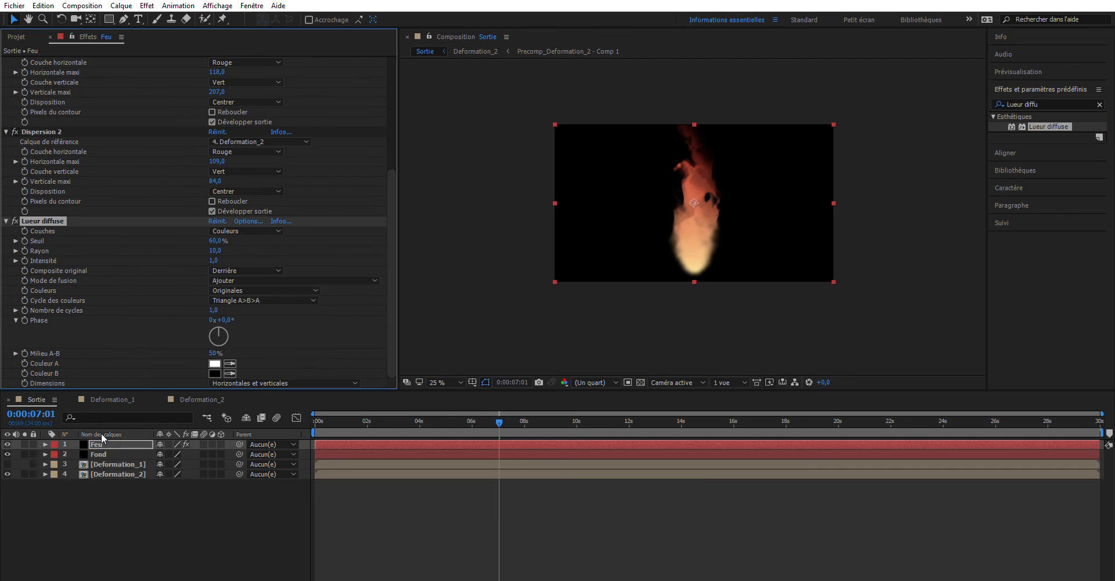
click(7, 474)
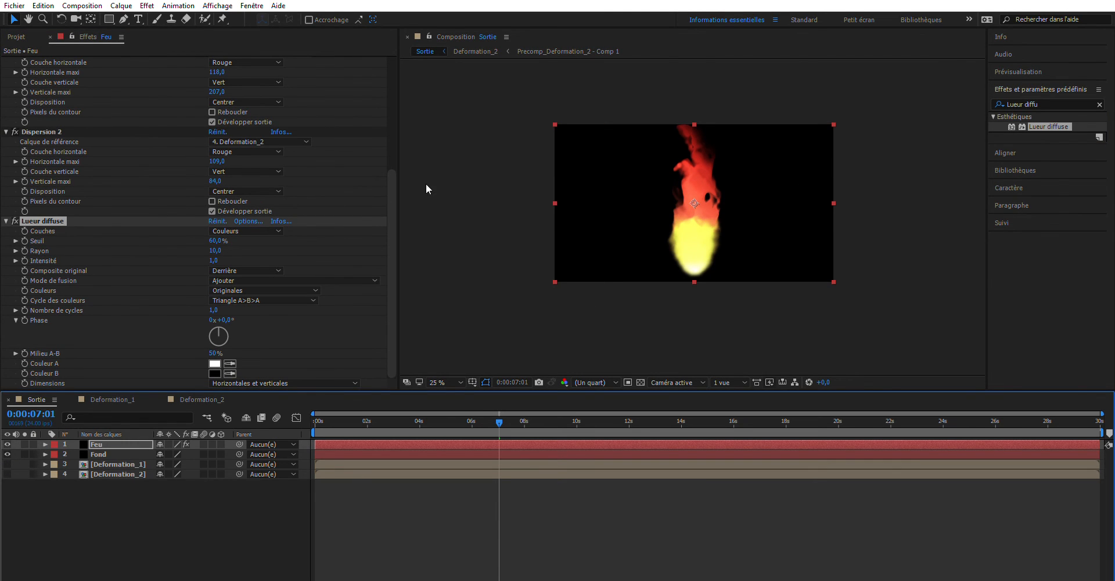
- Collapse the Dispersion 2, Dispersion, Flou gaussien and Warping avec maillage settings of the Feu layer
click(392, 201)
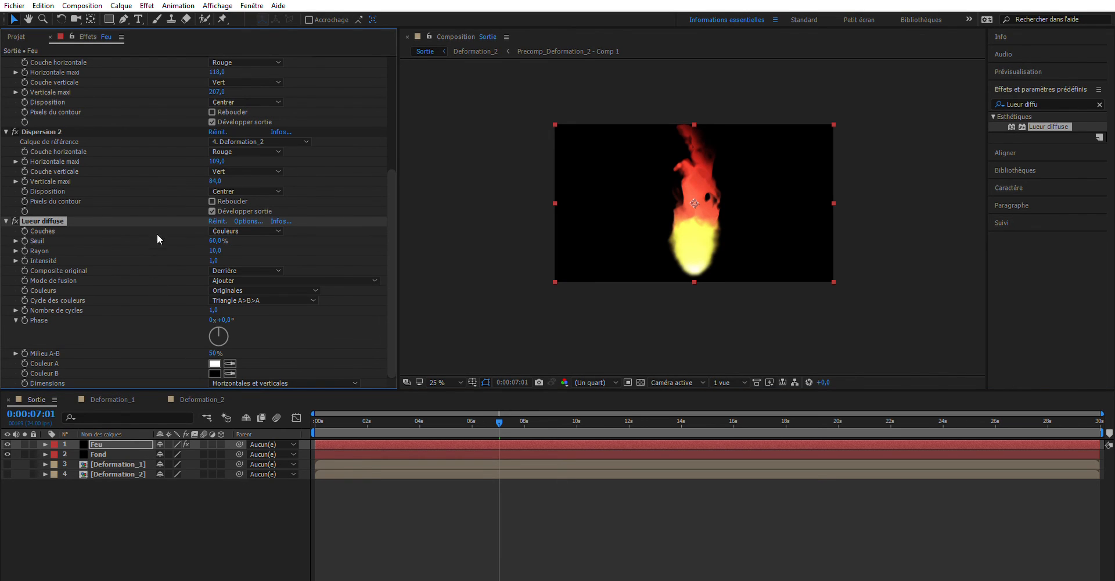
click(5, 131)
scroll(6, 174, up, 3)
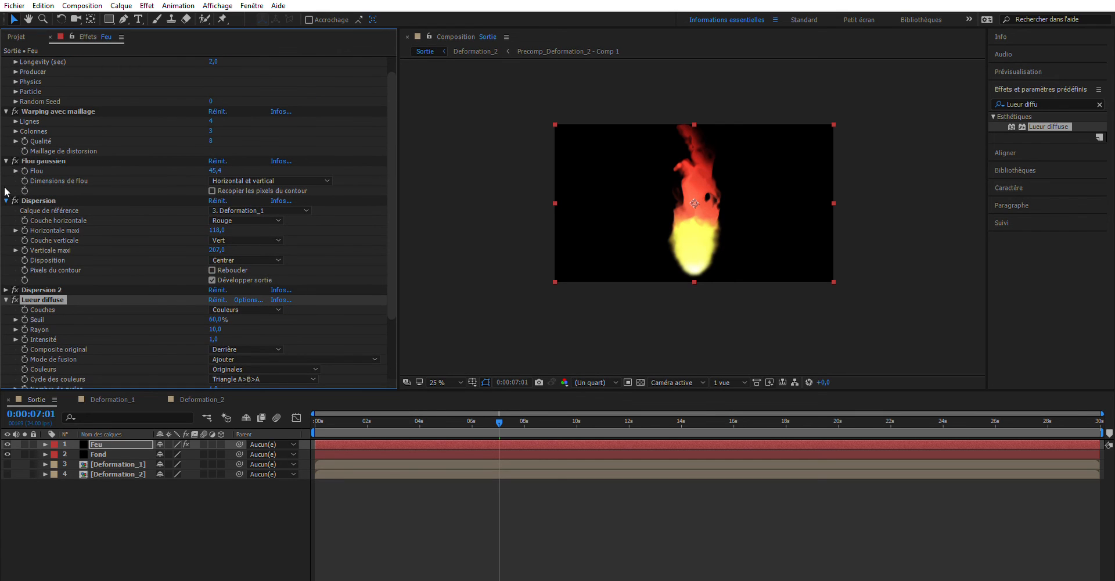
click(6, 200)
click(6, 161)
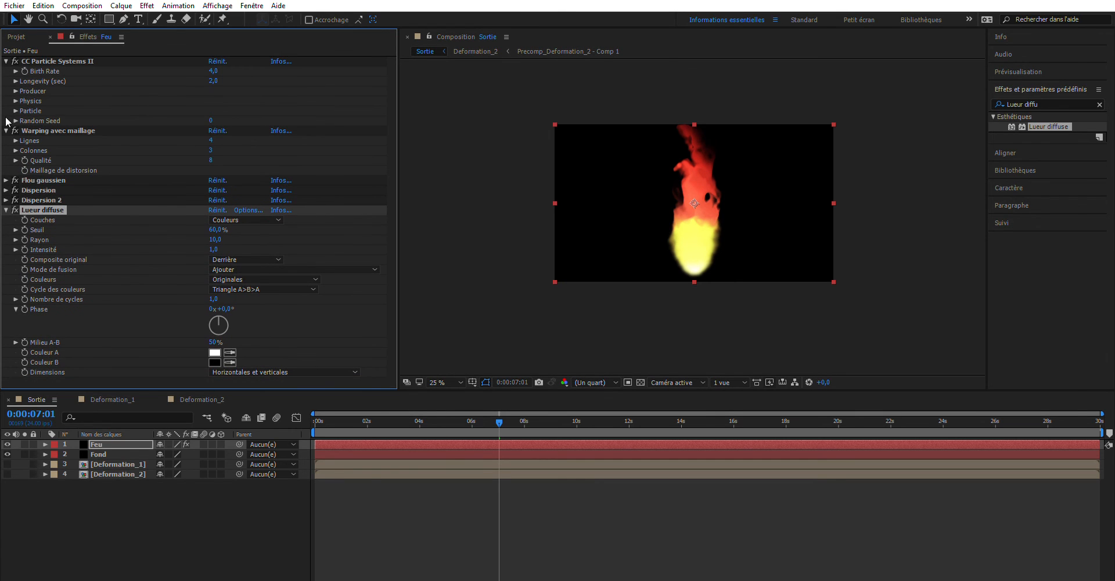
click(6, 129)
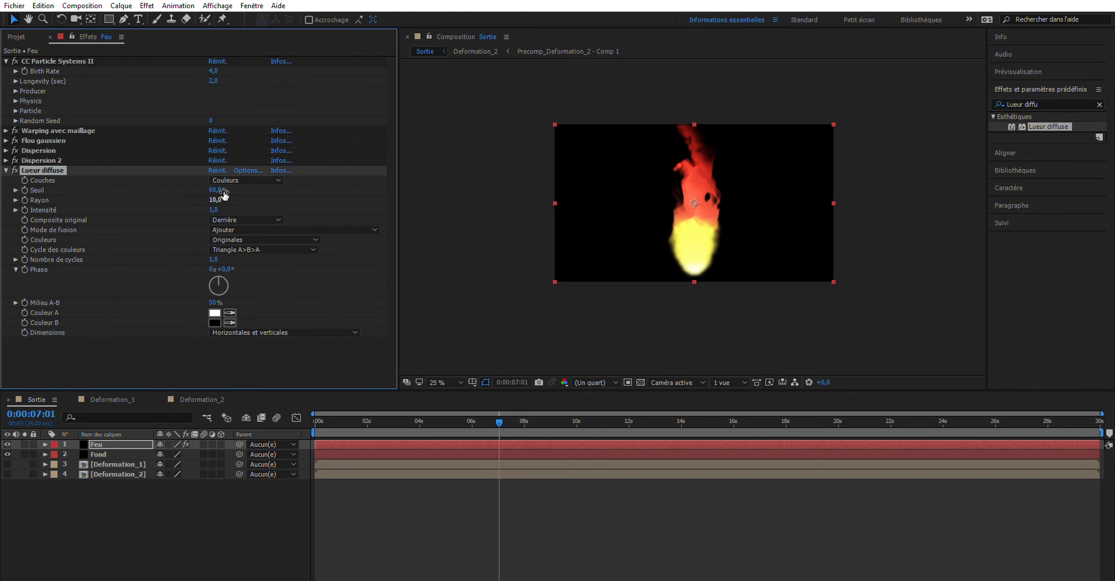
- Try several Seuil values between 0 and 100 % for Lueur diffuse on the Feu layer
drag(218, 189, 179, 191)
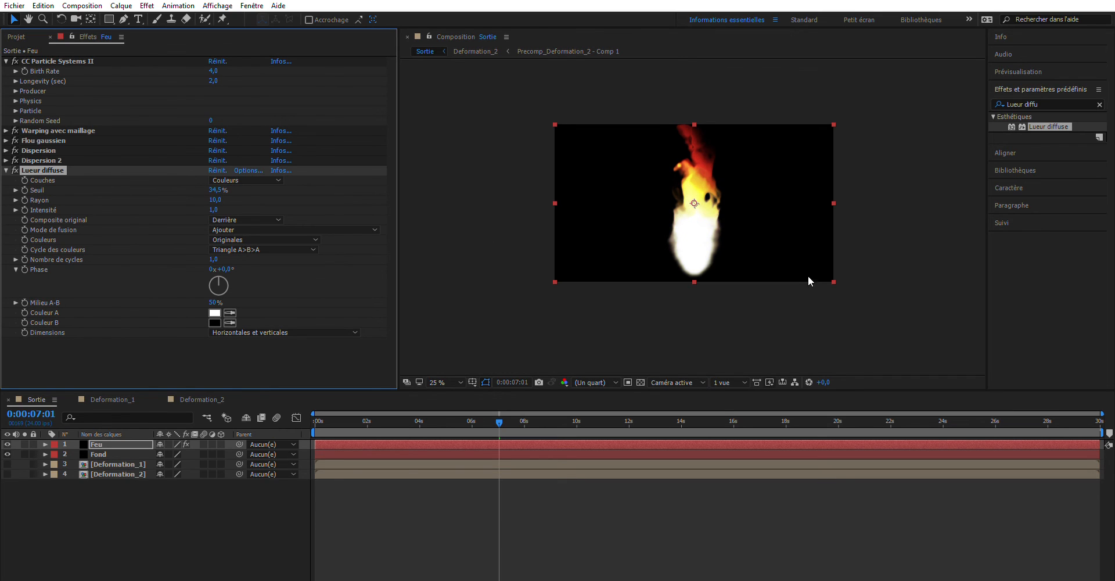
scroll(808, 282, up, 2)
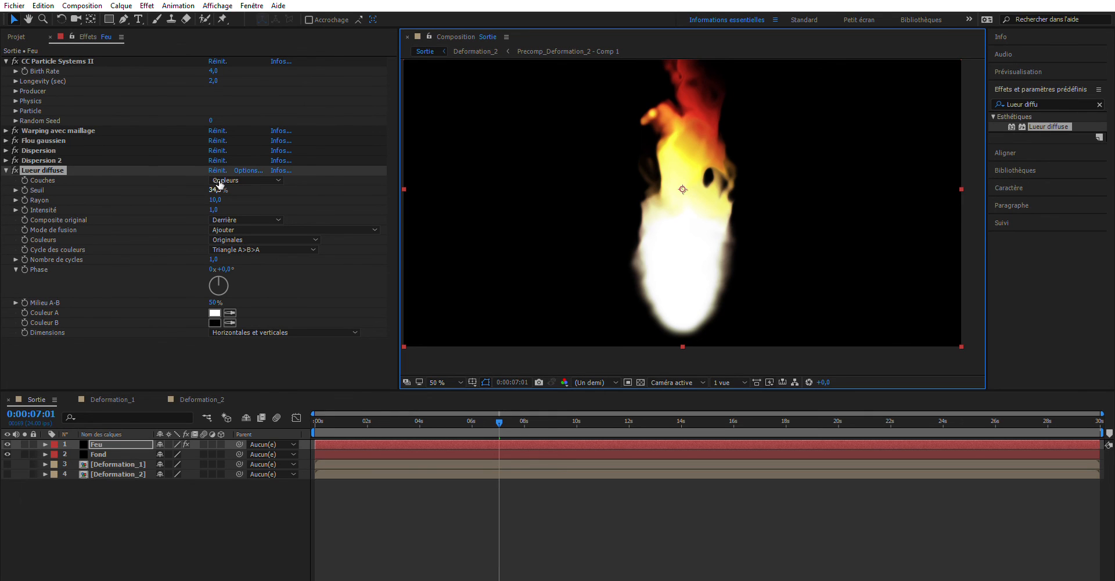
drag(215, 180, 81, 185)
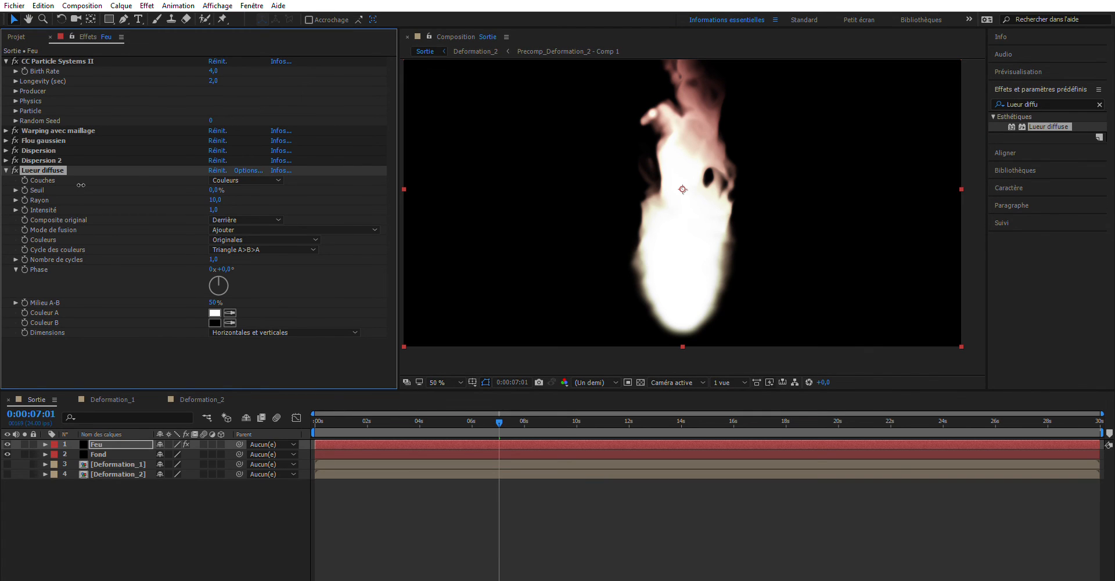
drag(91, 188, 798, 139)
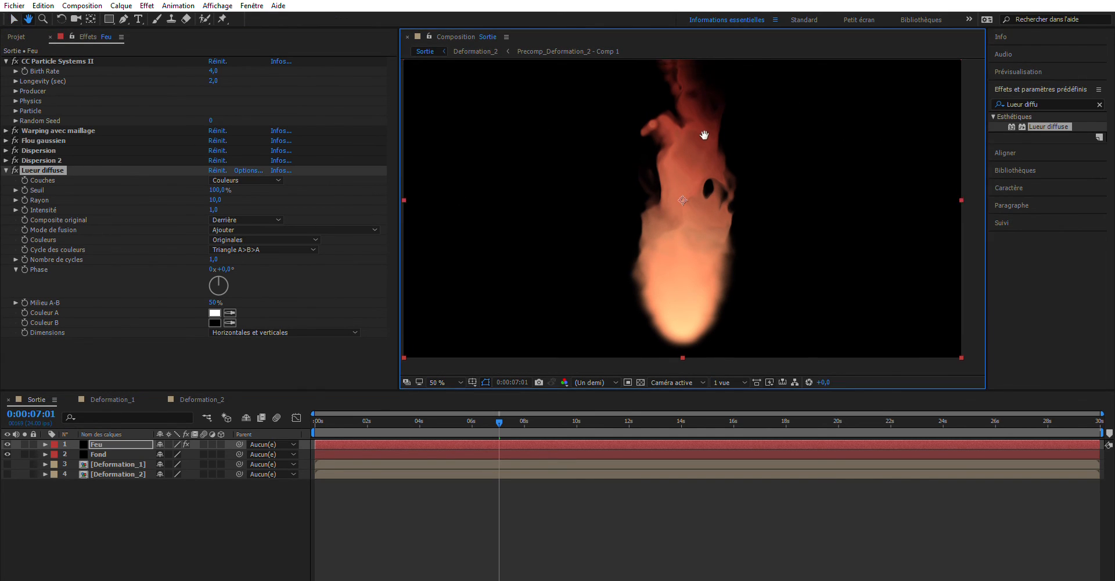
scroll(705, 139, up, 2)
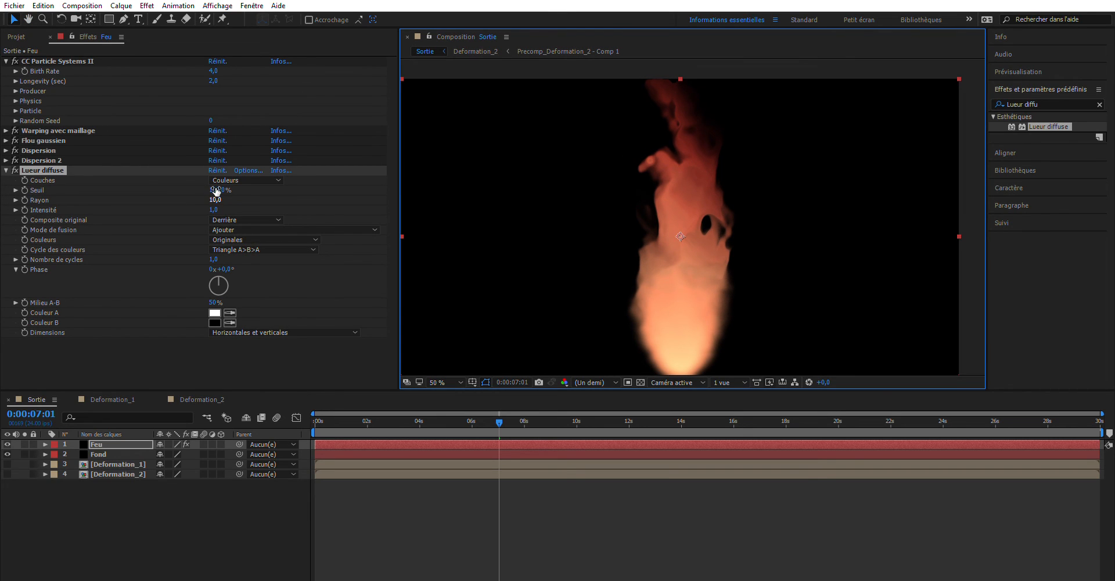
drag(216, 192, 174, 187)
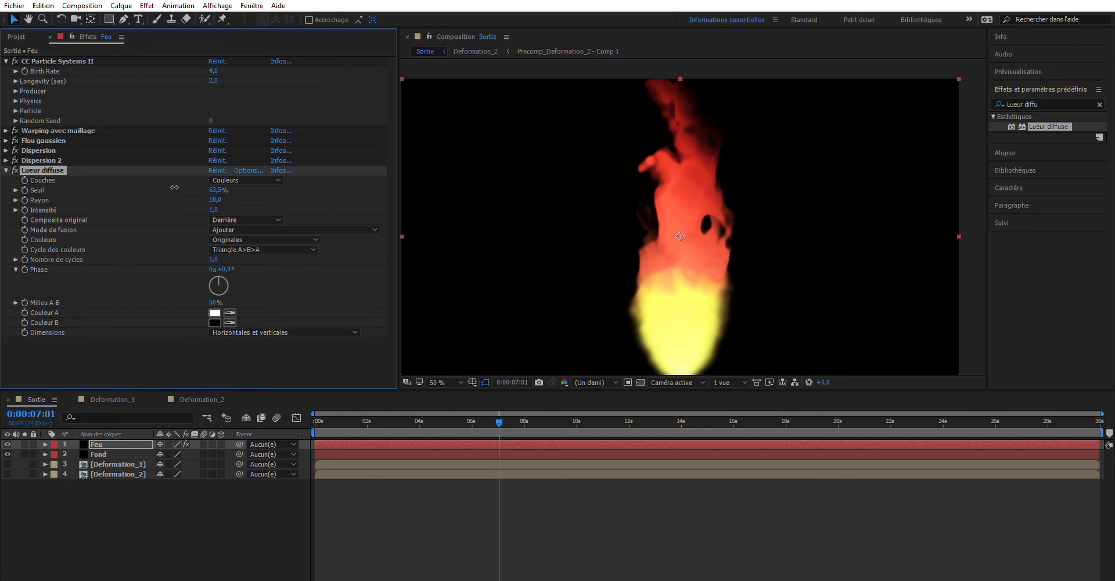
scroll(814, 219, down, 3)
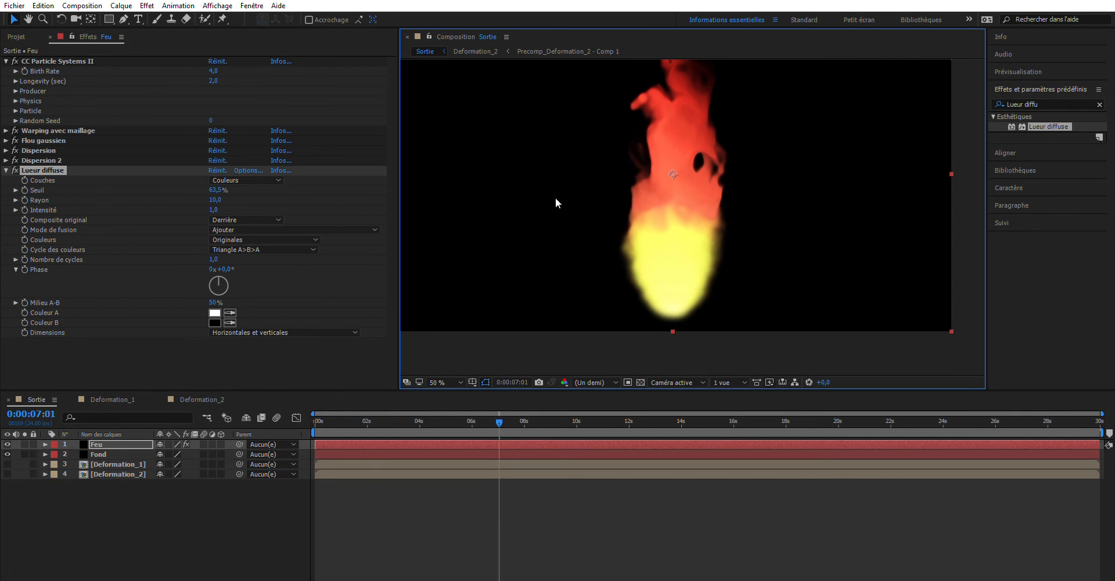
- Set the Seuil of Lueur diffuse to 50 % and its Rayon to 367
click(214, 185)
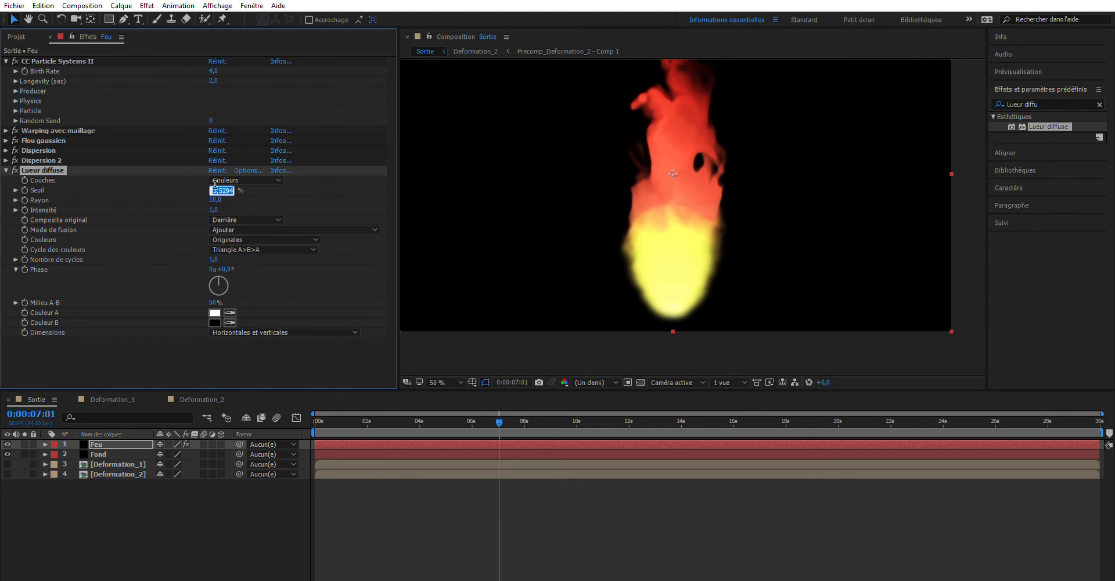
text(50)
key(Return)
key(Tab)
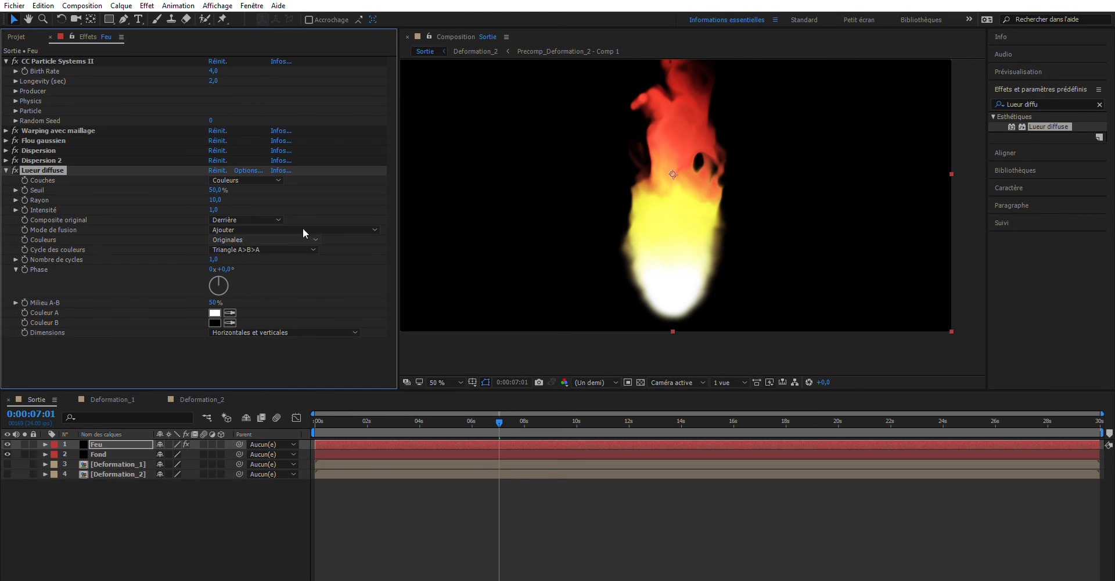
drag(215, 199, 405, 181)
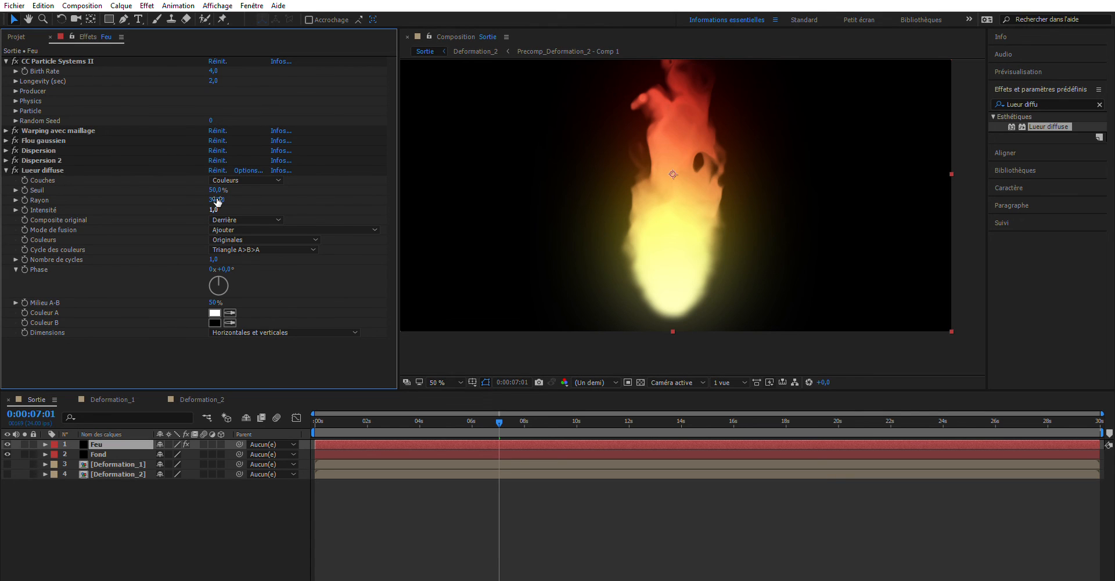
- Try an Intensité of 20 for Lueur diffuse, undo it and check the flame in the composition
drag(214, 209, 435, 159)
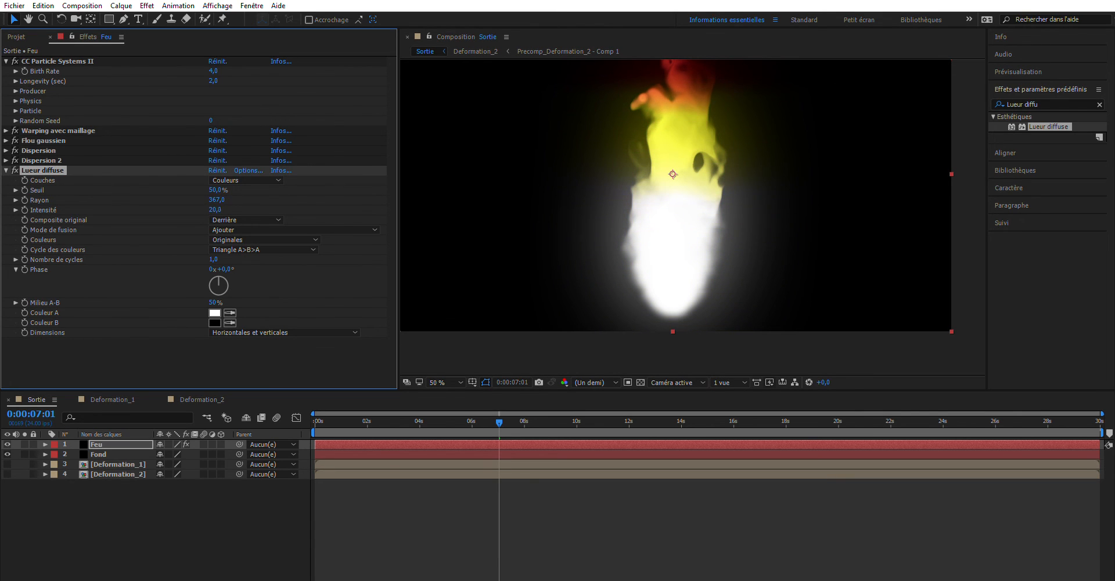
key(ctrl+z)
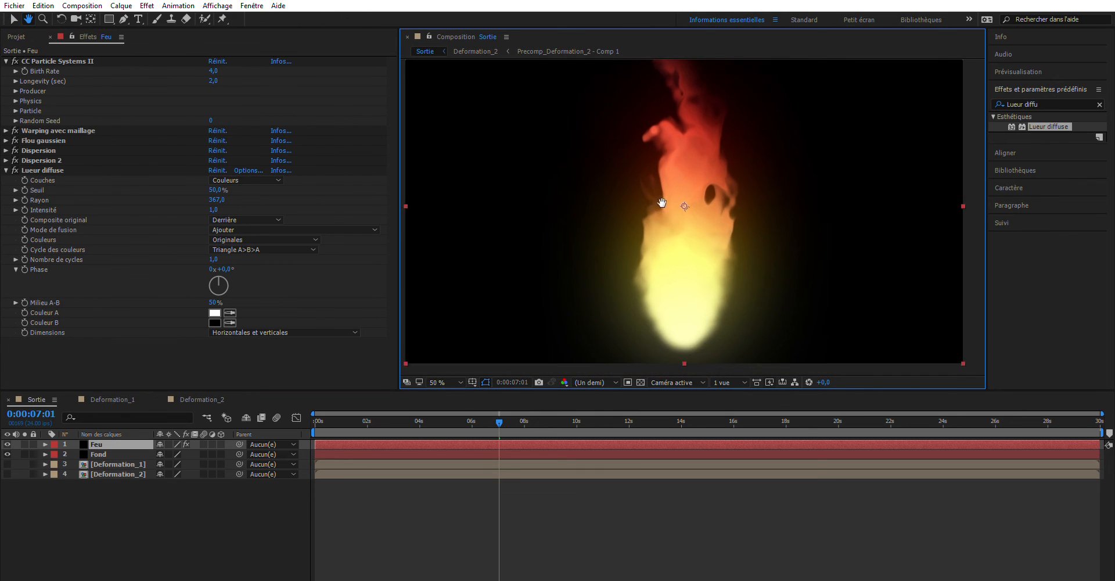
scroll(694, 187, down, 2)
scroll(656, 231, up, 1)
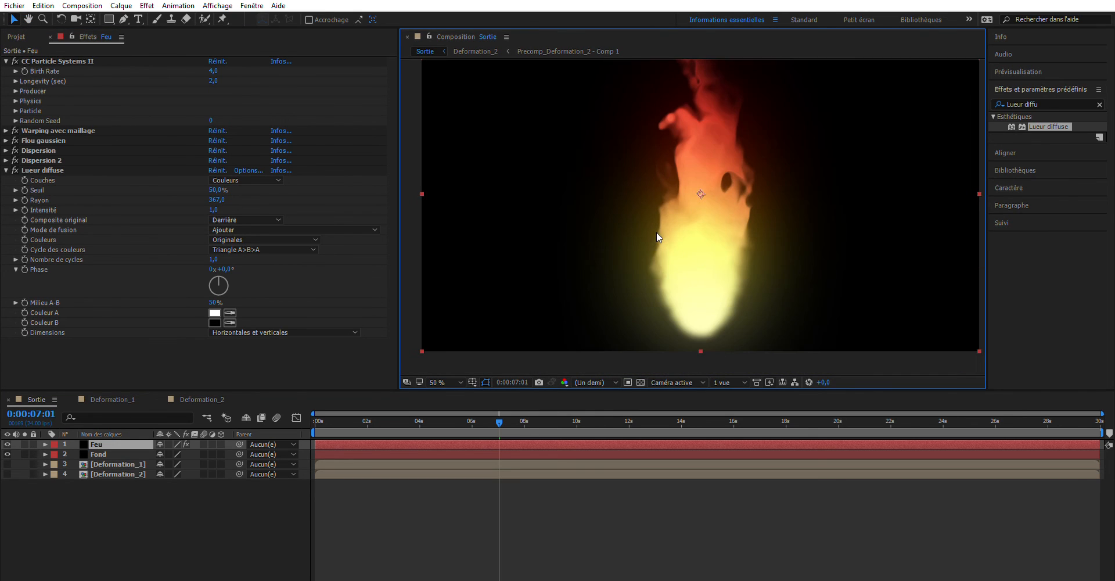
scroll(756, 203, up, 1)
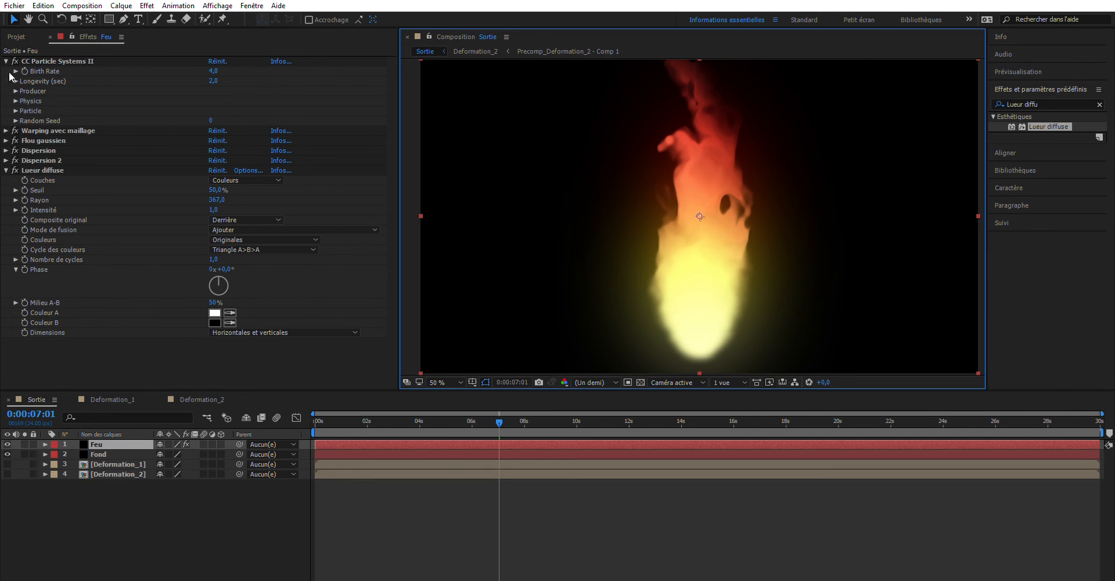
- In the Particle settings of CC Particle Systems II, choose a grey Birth Color, an orange-red Death Color and the Screen Transfer Mode
click(16, 110)
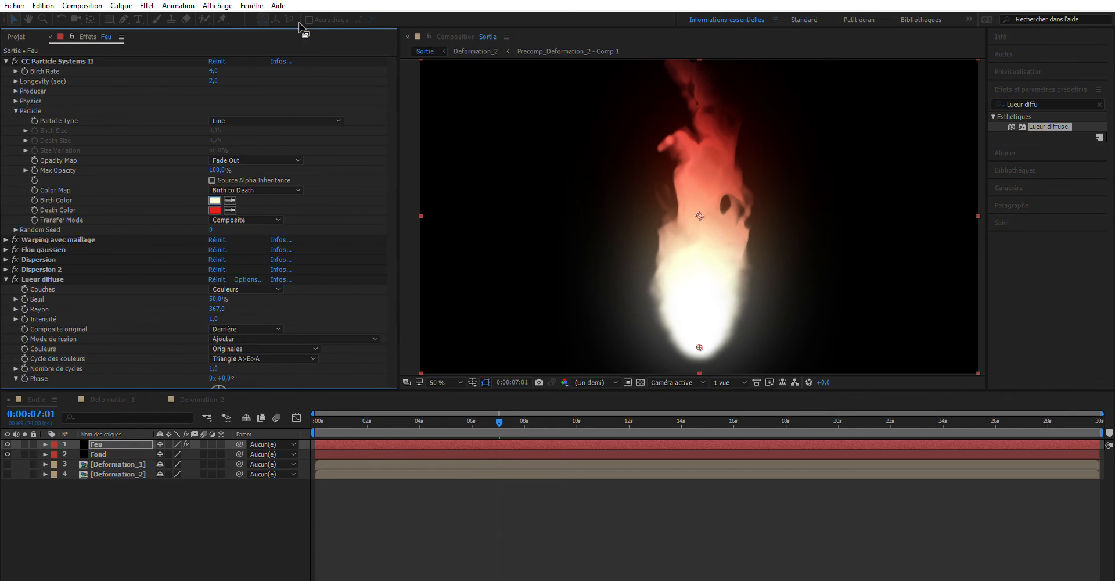
click(211, 198)
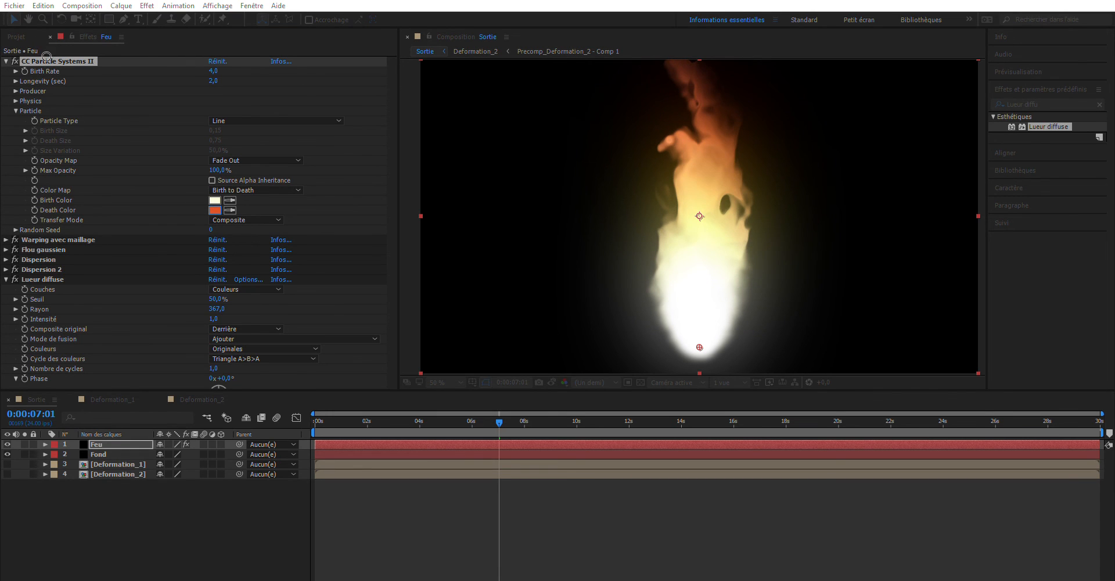
key(ctrl+z)
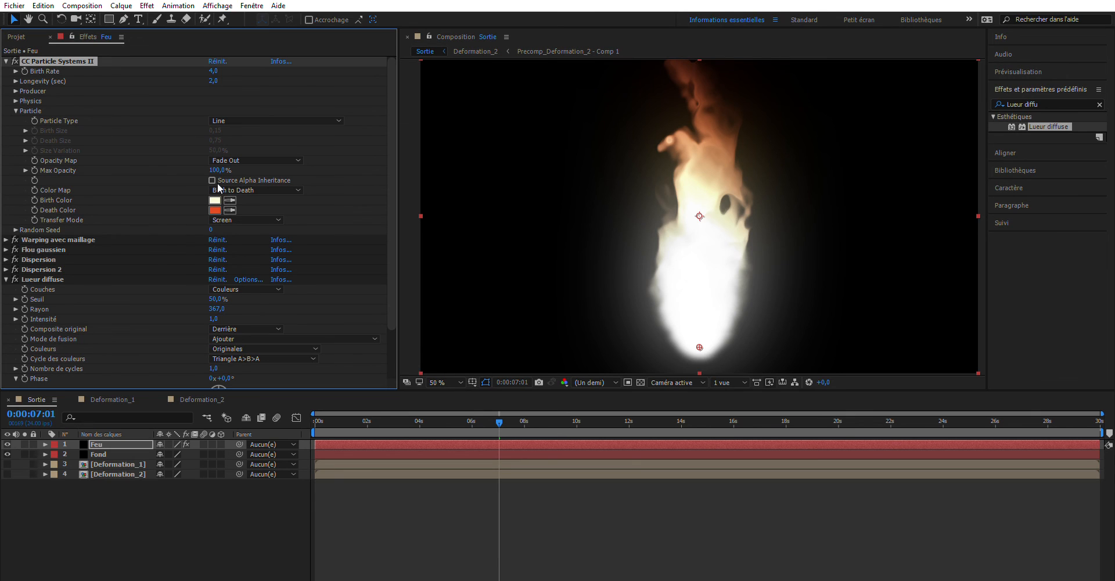
click(215, 200)
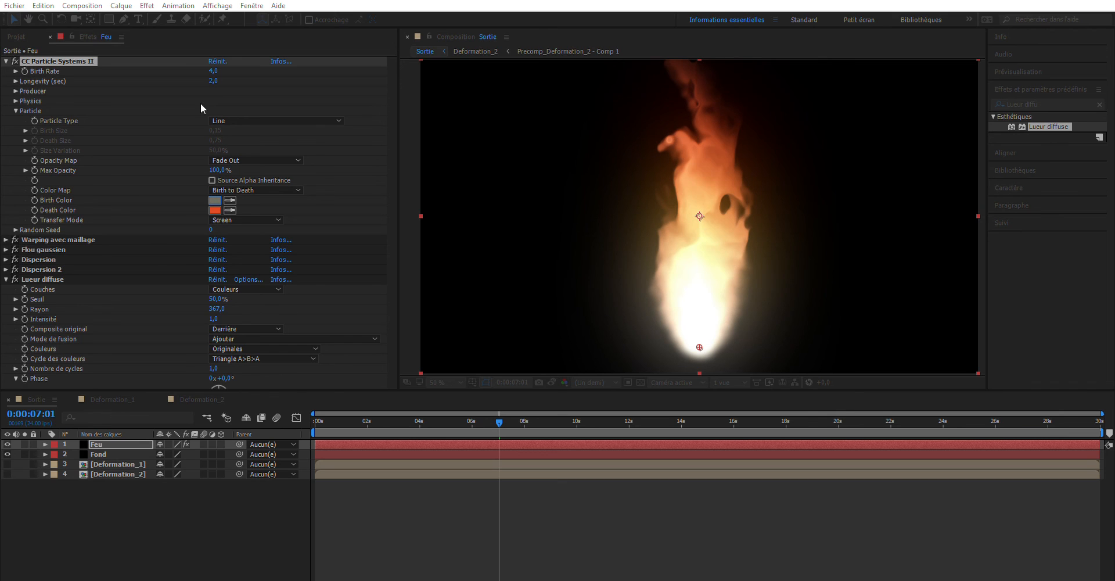
key(Return)
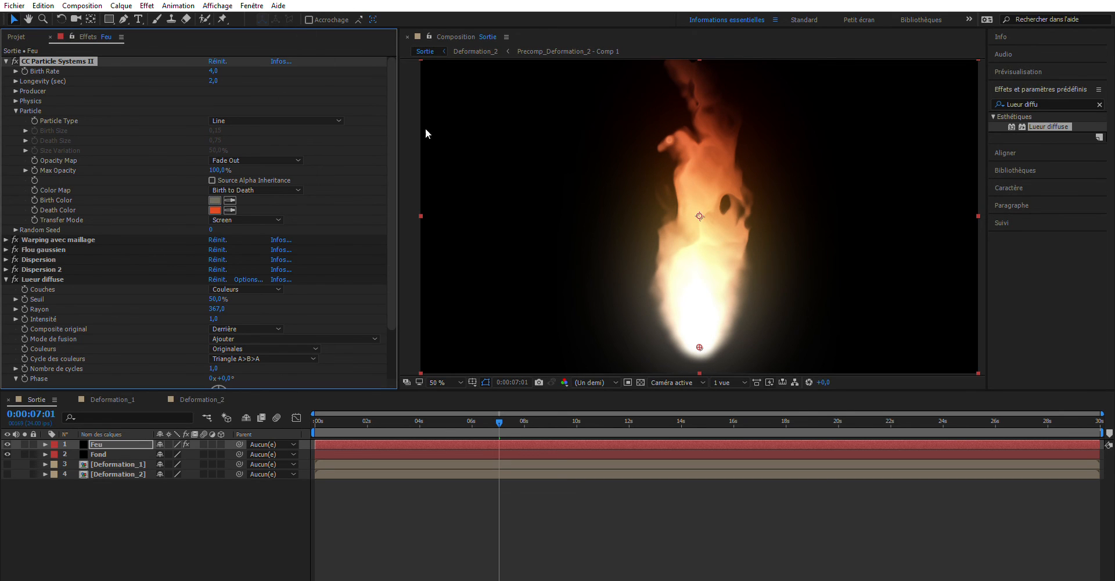
- Preview the recoloured, glowing flame in Sortie several times from 0:00:00:00
click(276, 409)
key(Home)
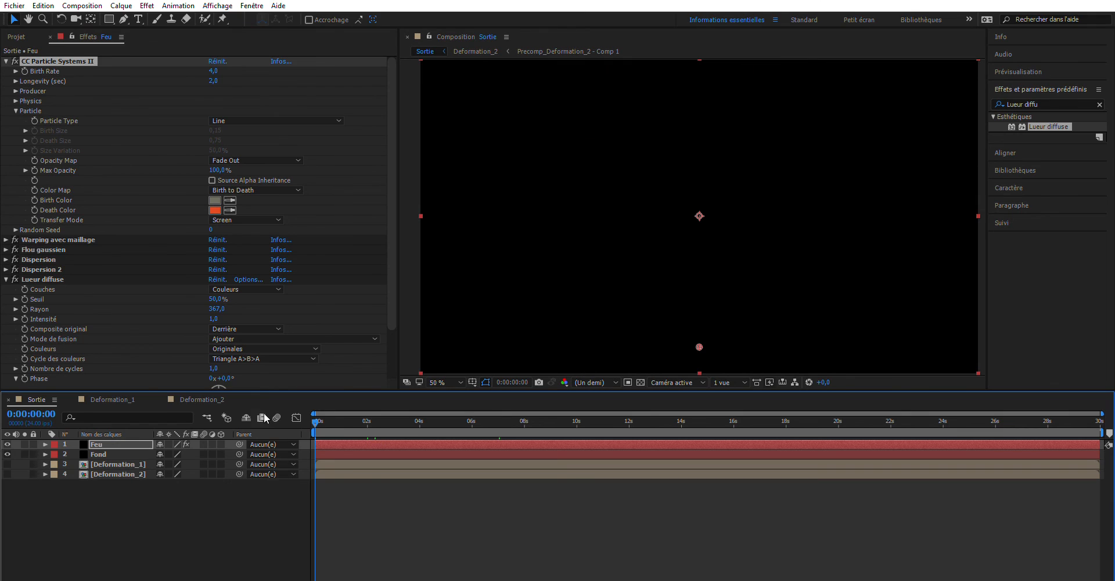
key(space)
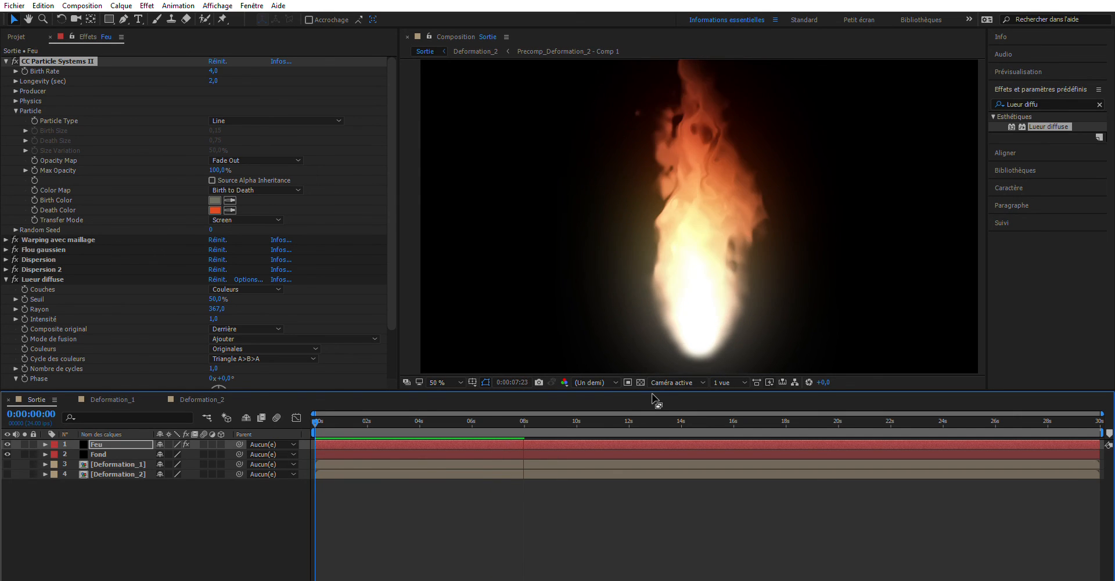
drag(508, 419, 301, 418)
key(space)
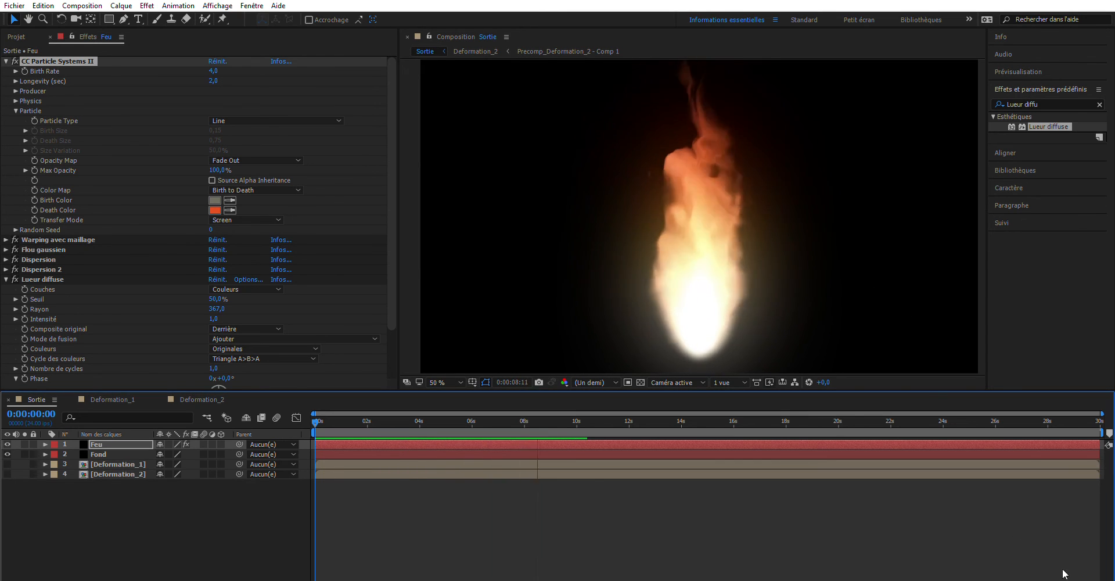
click(718, 210)
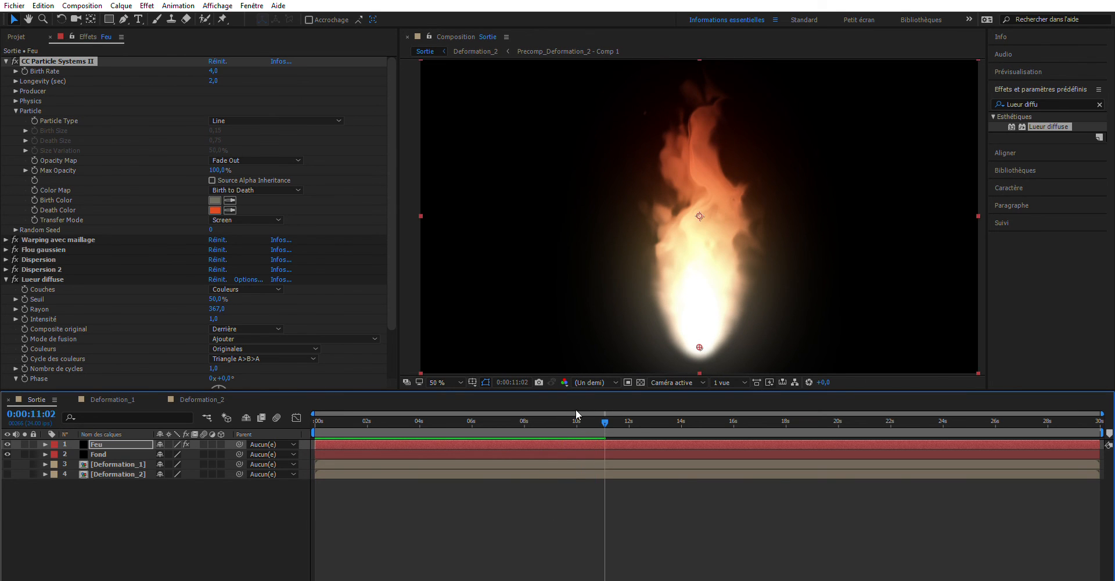
drag(577, 410, 299, 421)
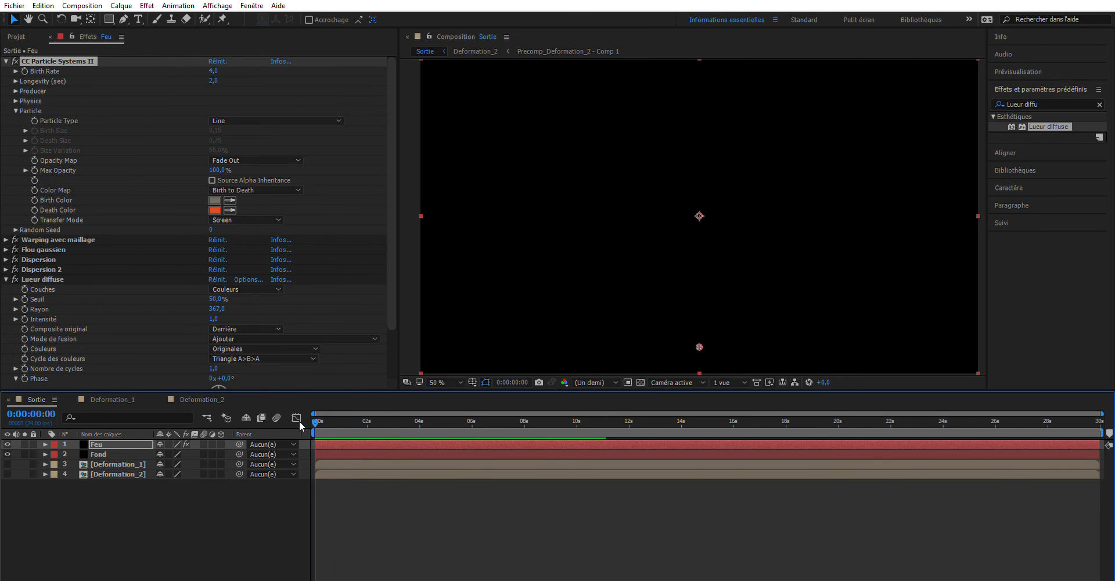
key(space)
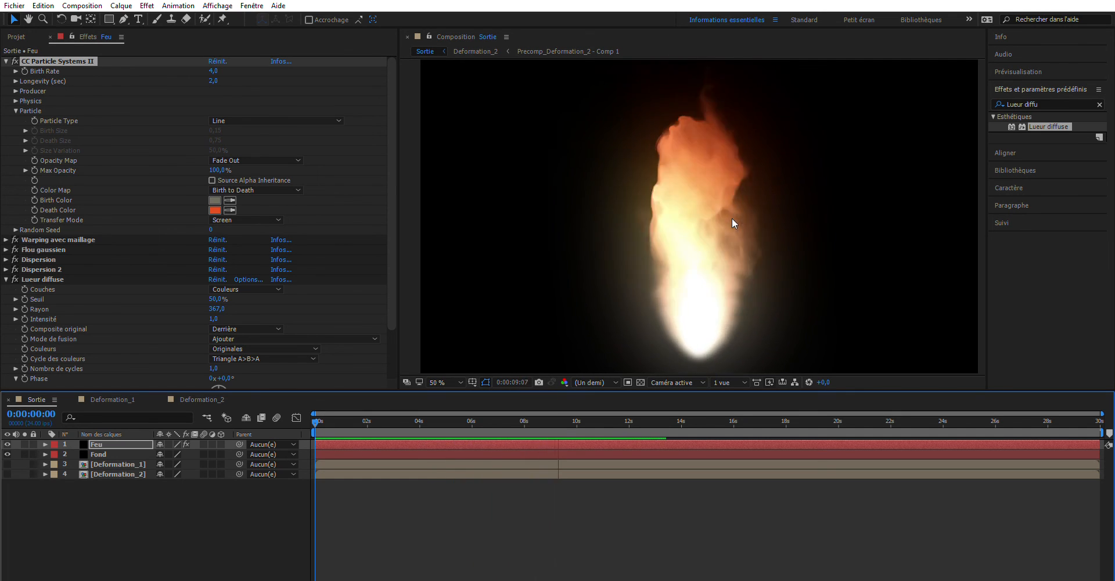
key(space)
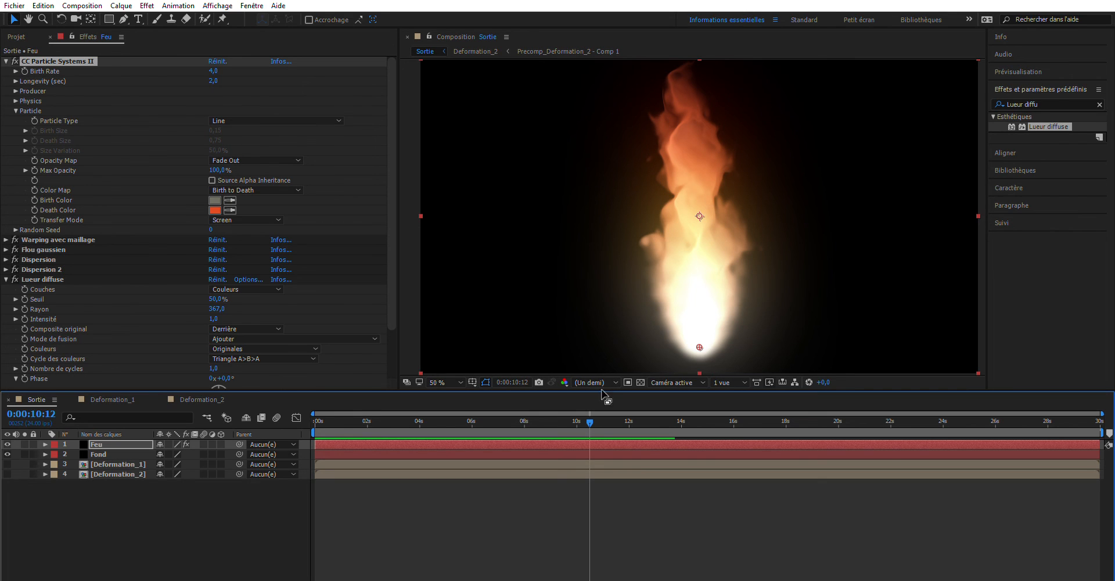
drag(592, 413, 309, 438)
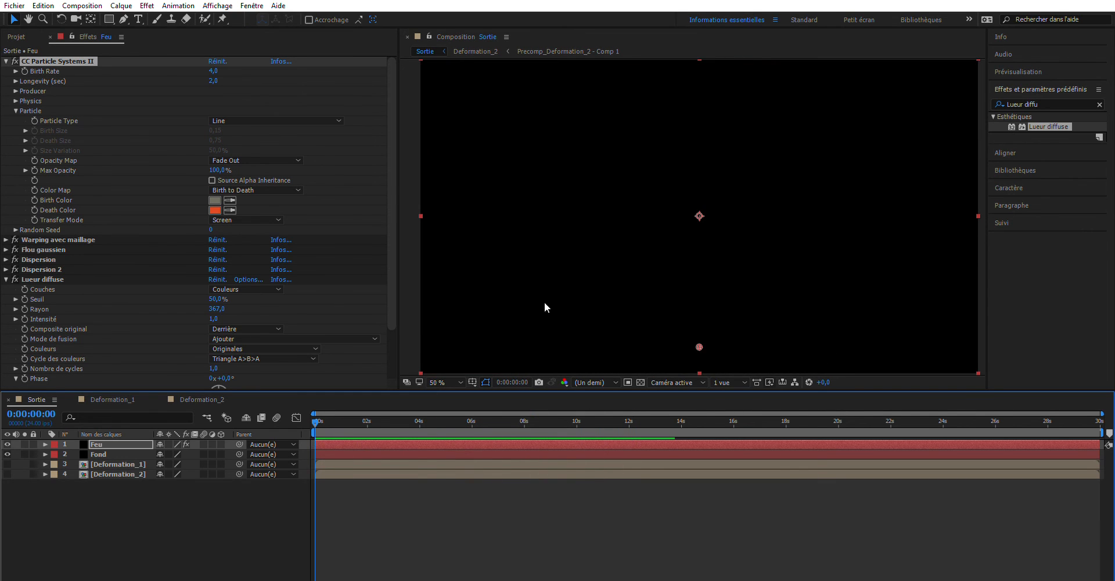
key(space)
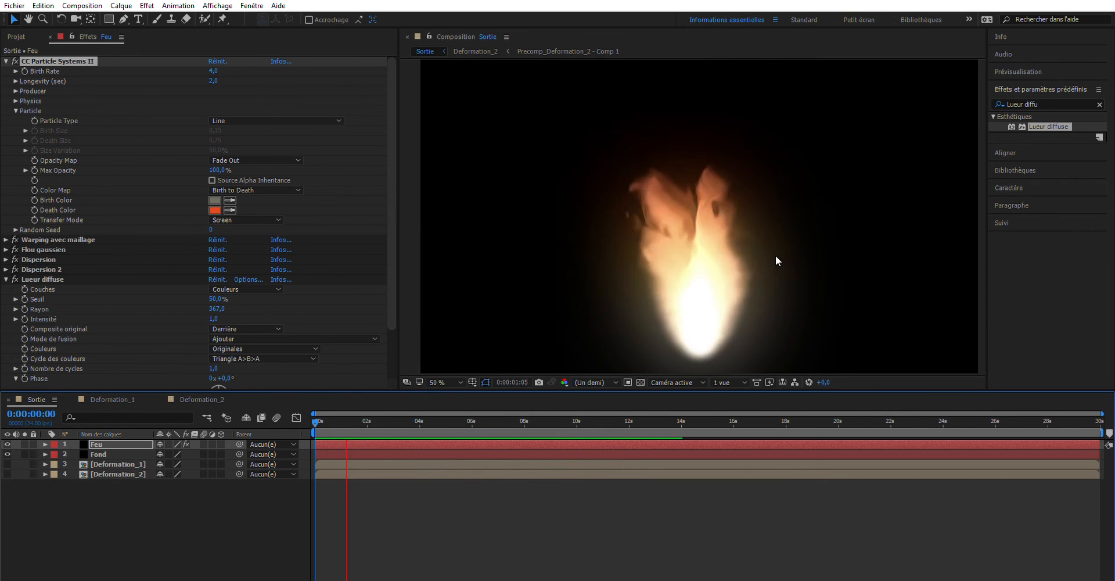